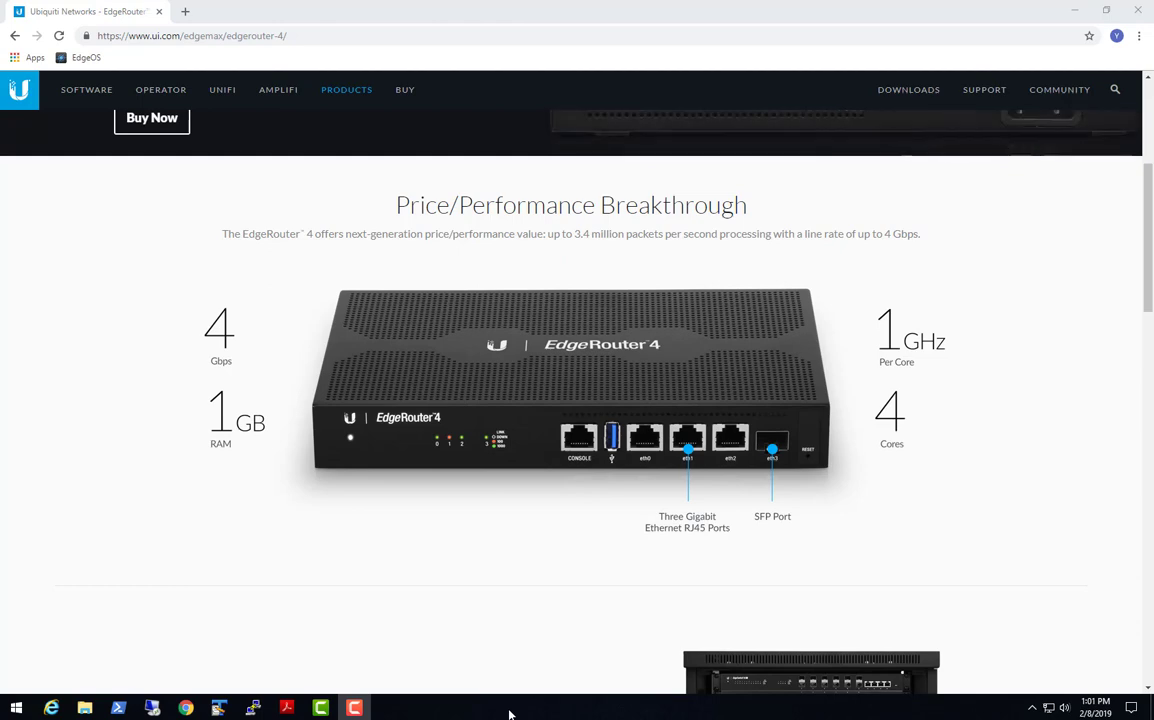
Minimize the Chrome window showing the EdgeRouter 4 product page to reveal the desktop
{"action": "left_click", "coordinate": [1075, 11]}
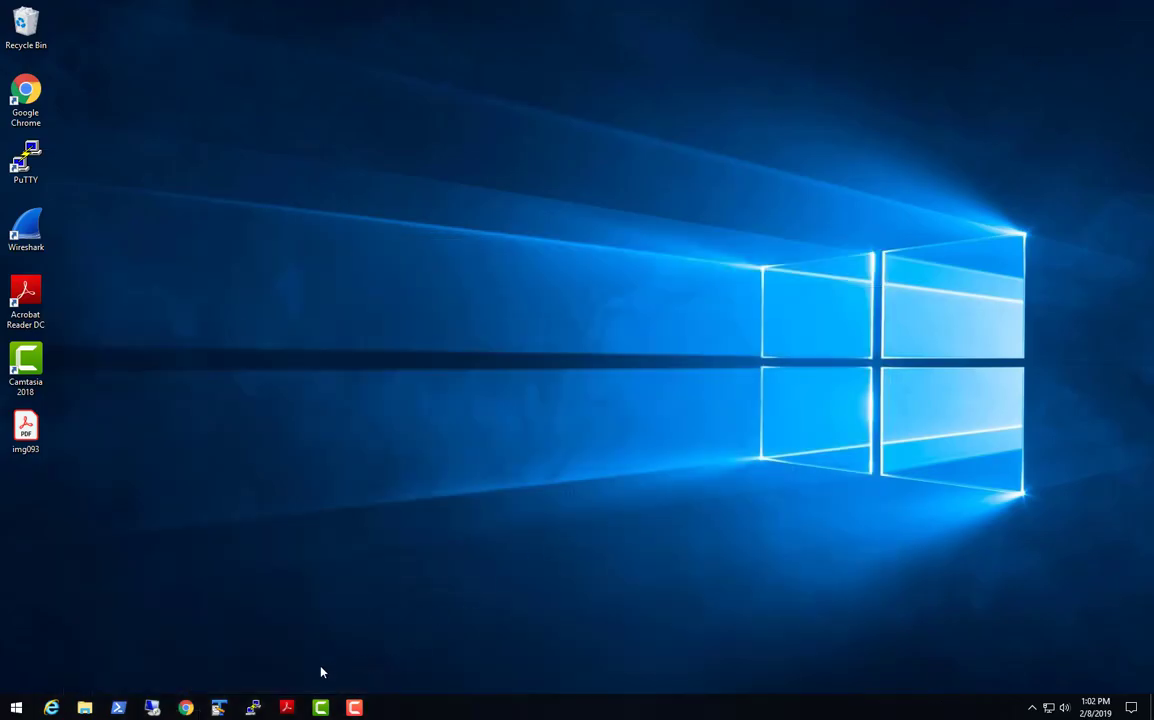
{"action": "mouse_move", "coordinate": [286, 707]}
{"action": "left_click", "coordinate": [361, 622]}
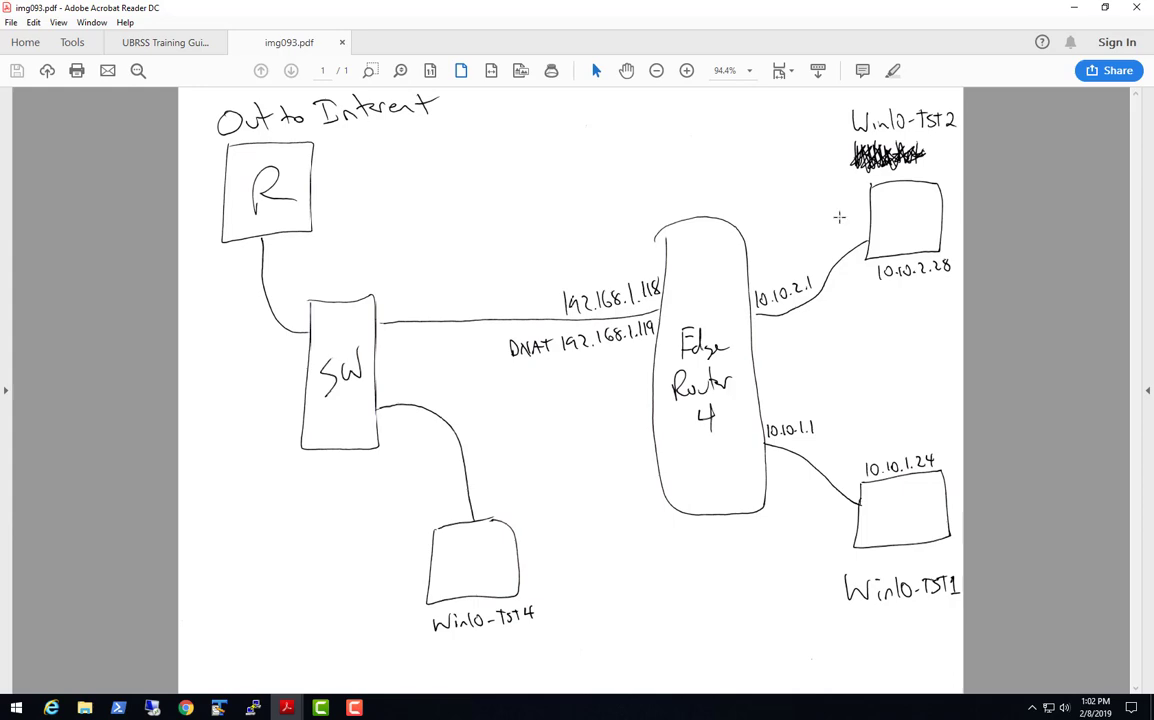
{"action": "left_click", "coordinate": [1073, 7]}
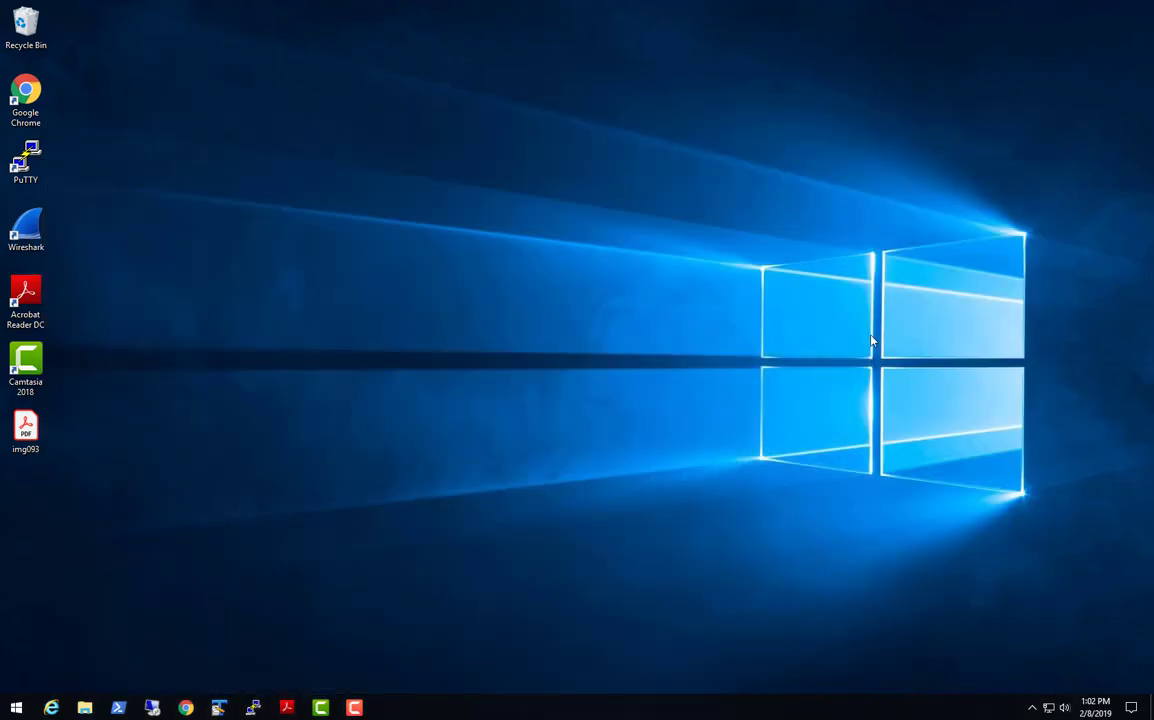
Bring back the EdgeOS window and go to Firewall/NAT > Firewall Policies, listing WAN_IN and WAN_LOCAL
{"action": "mouse_move", "coordinate": [186, 705]}
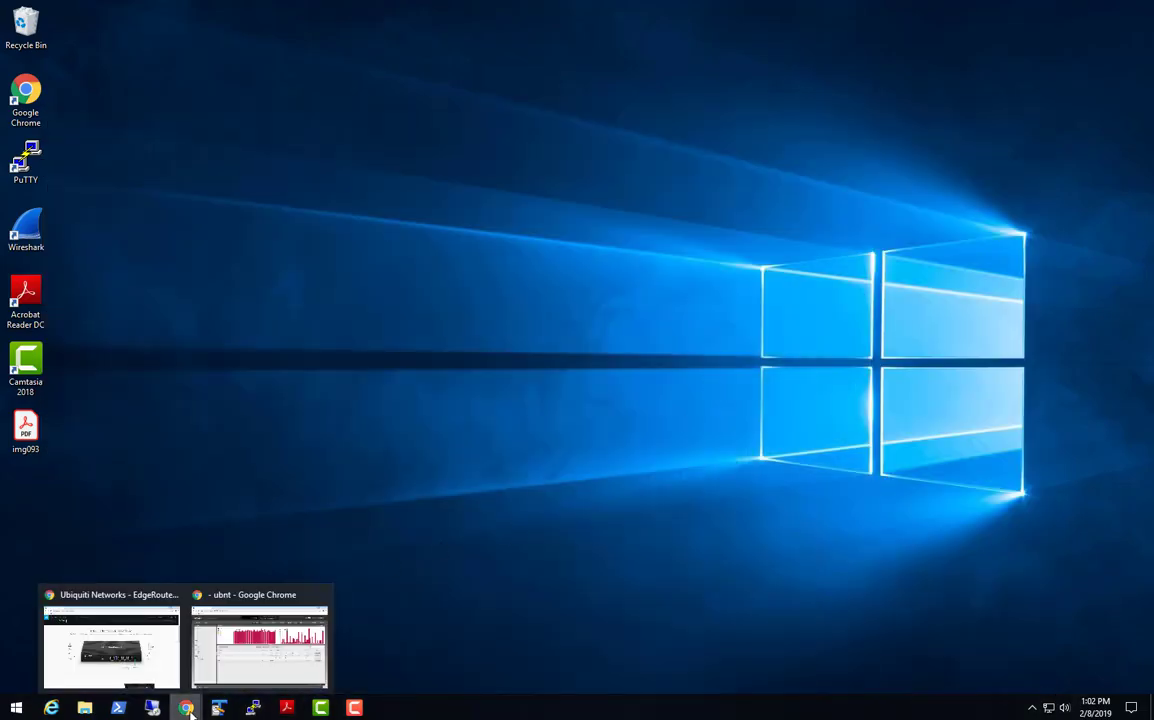
{"action": "left_click", "coordinate": [255, 671]}
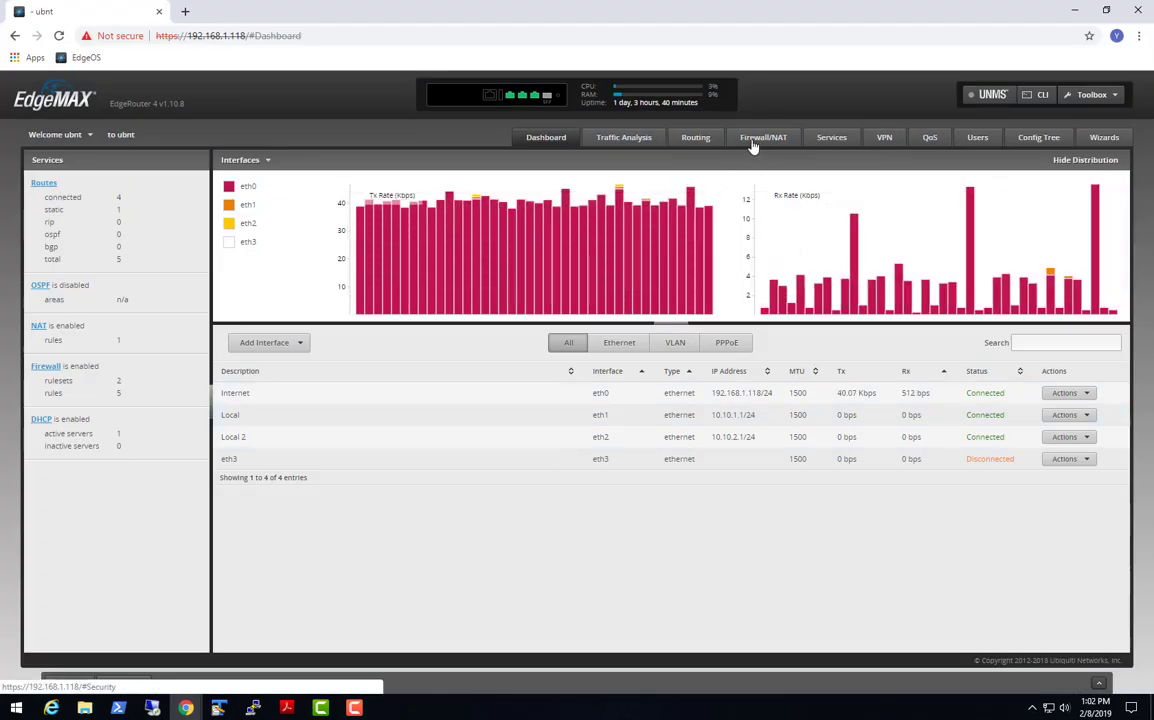
{"action": "left_click", "coordinate": [758, 141]}
{"action": "left_click", "coordinate": [155, 160]}
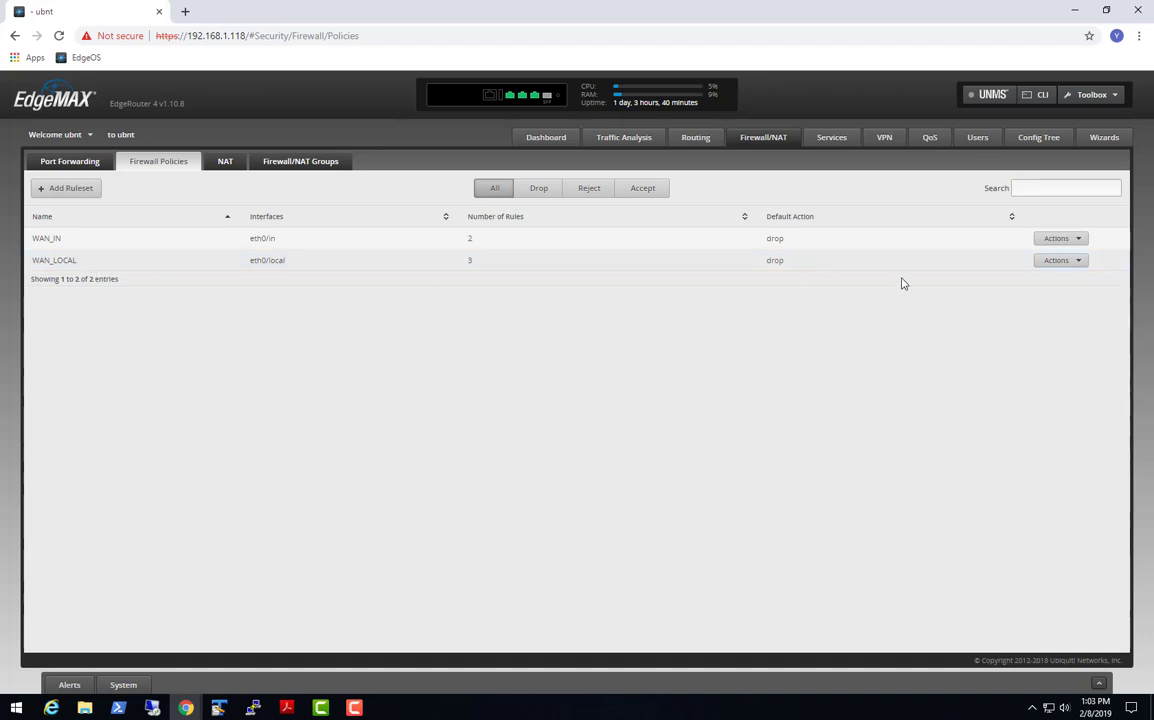
Inspect WAN_LOCAL rule 3's basic and destination settings, cancelling without changes
{"action": "left_click", "coordinate": [1056, 264]}
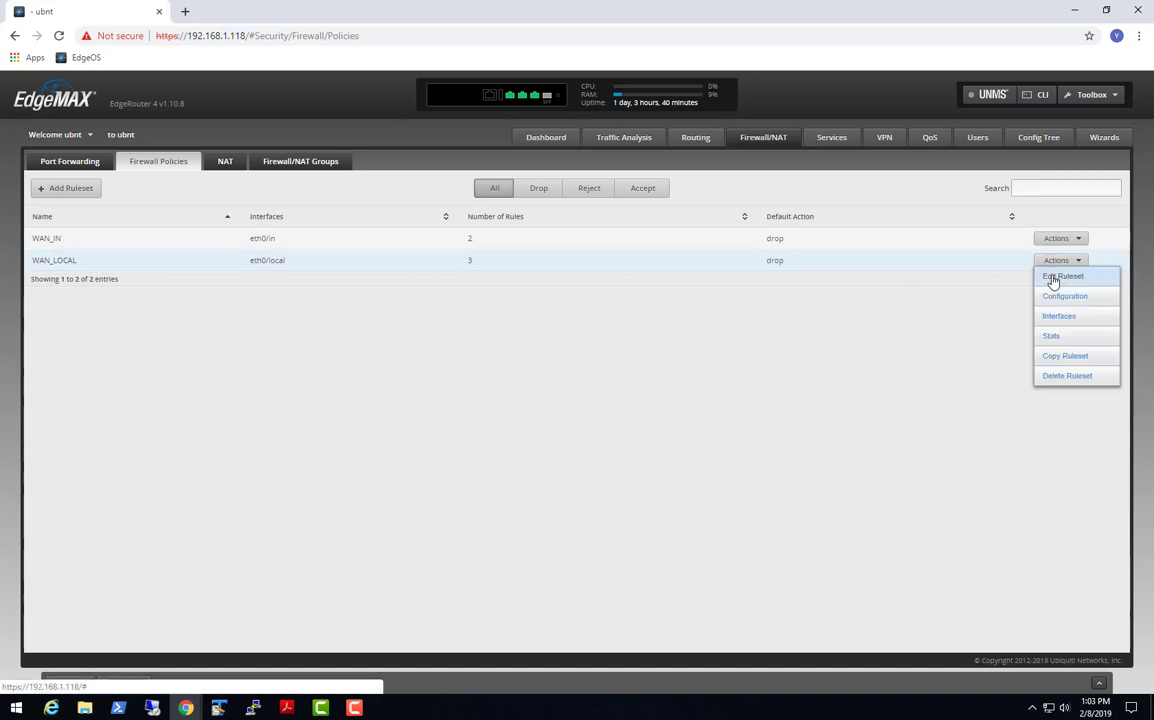
{"action": "left_click", "coordinate": [1058, 276]}
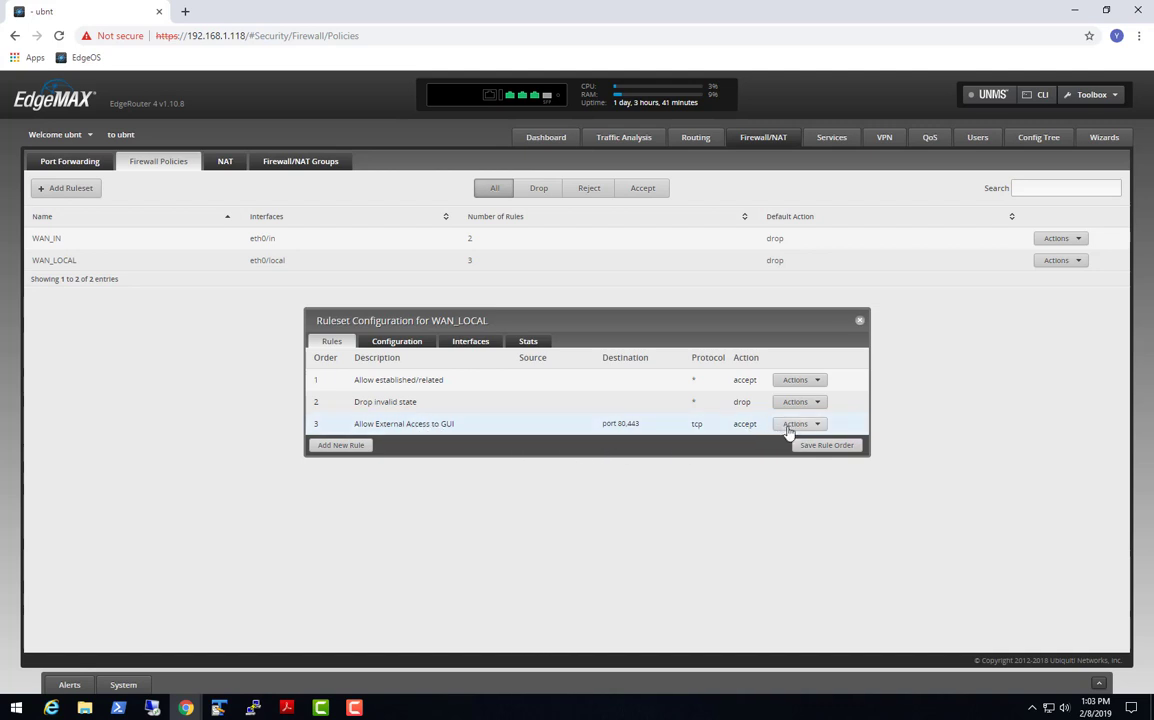
{"action": "left_click", "coordinate": [786, 426]}
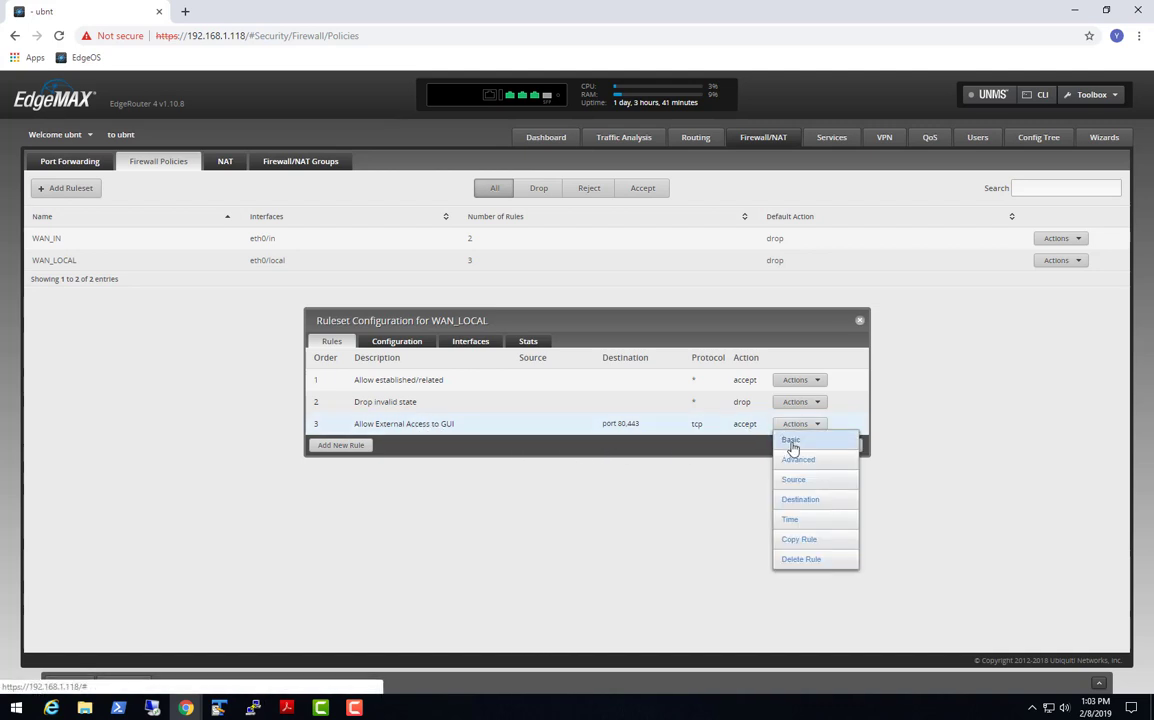
{"action": "left_click", "coordinate": [791, 443]}
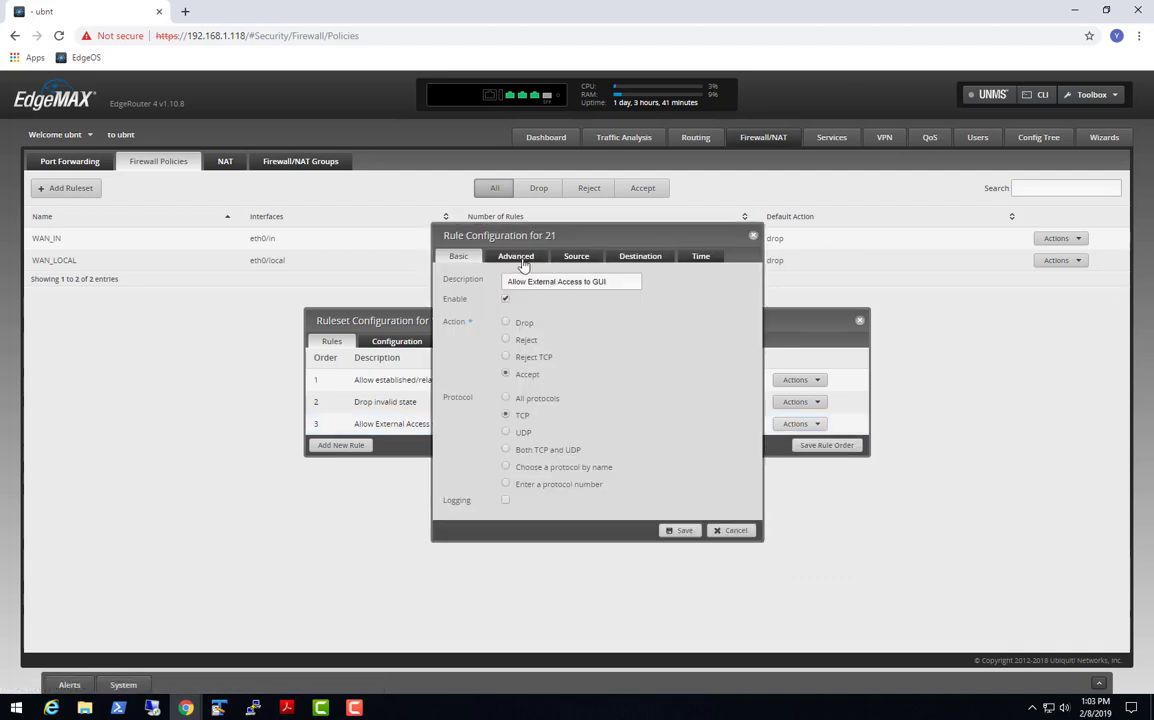
{"action": "left_click", "coordinate": [639, 258]}
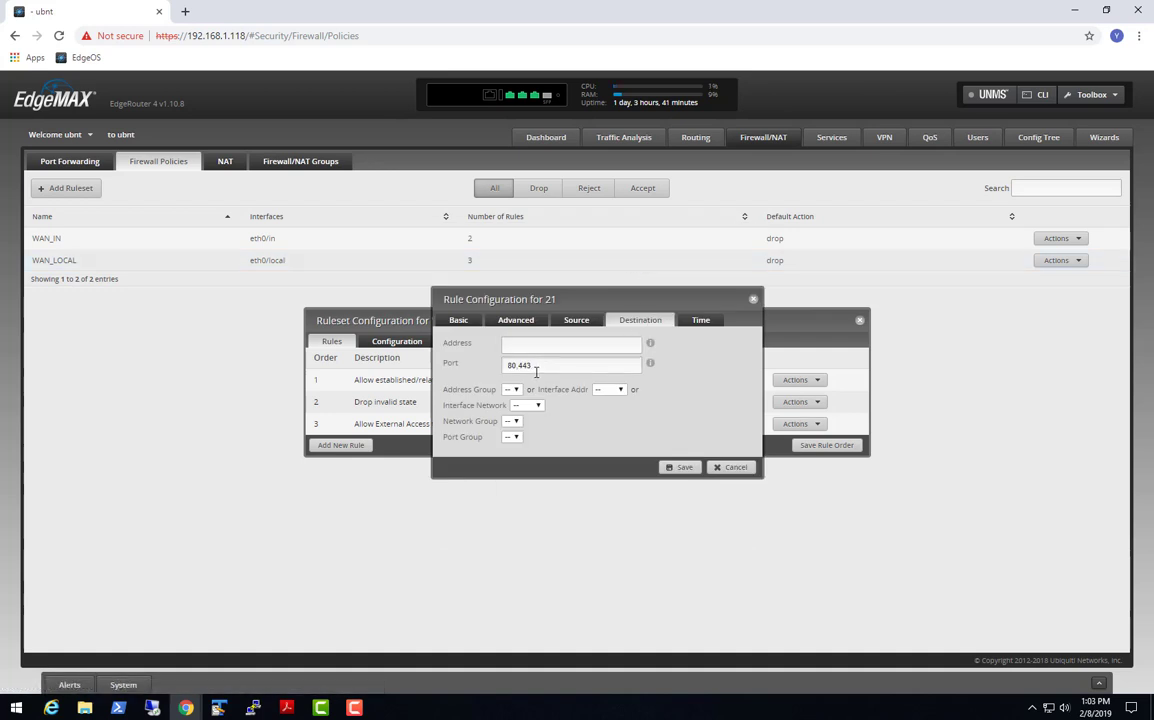
{"action": "left_click", "coordinate": [734, 468]}
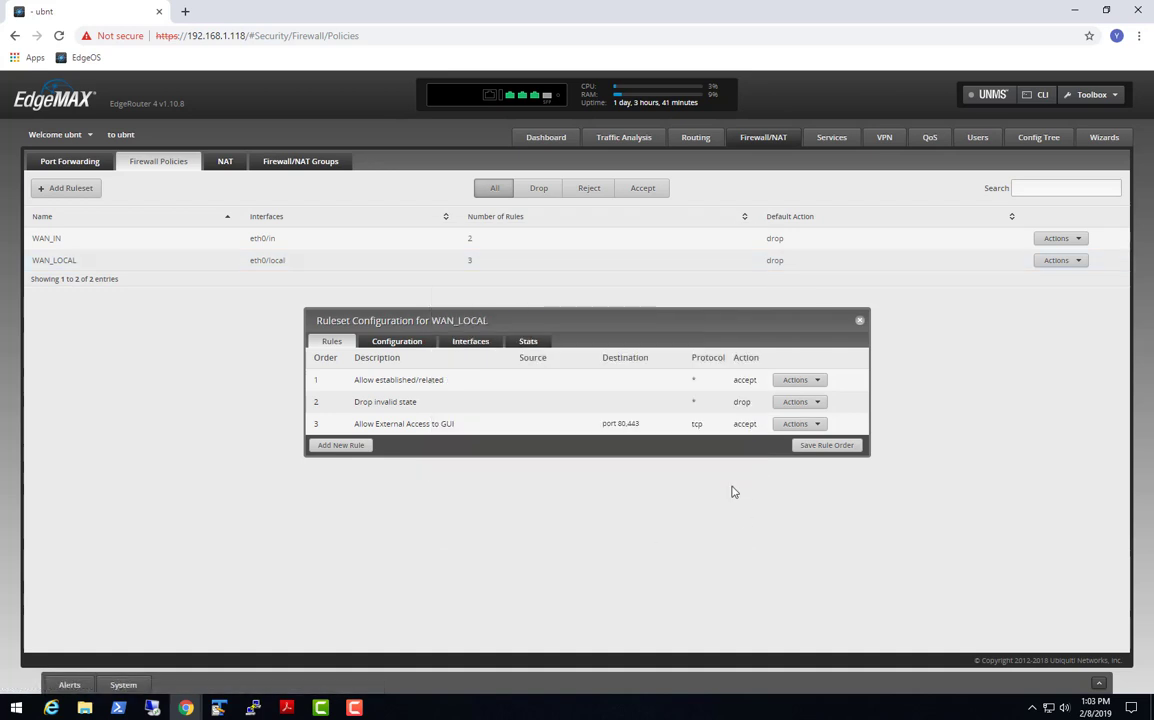
Close the WAN_LOCAL ruleset, return to the Dashboard, and minimize the router window
{"action": "left_click", "coordinate": [859, 321]}
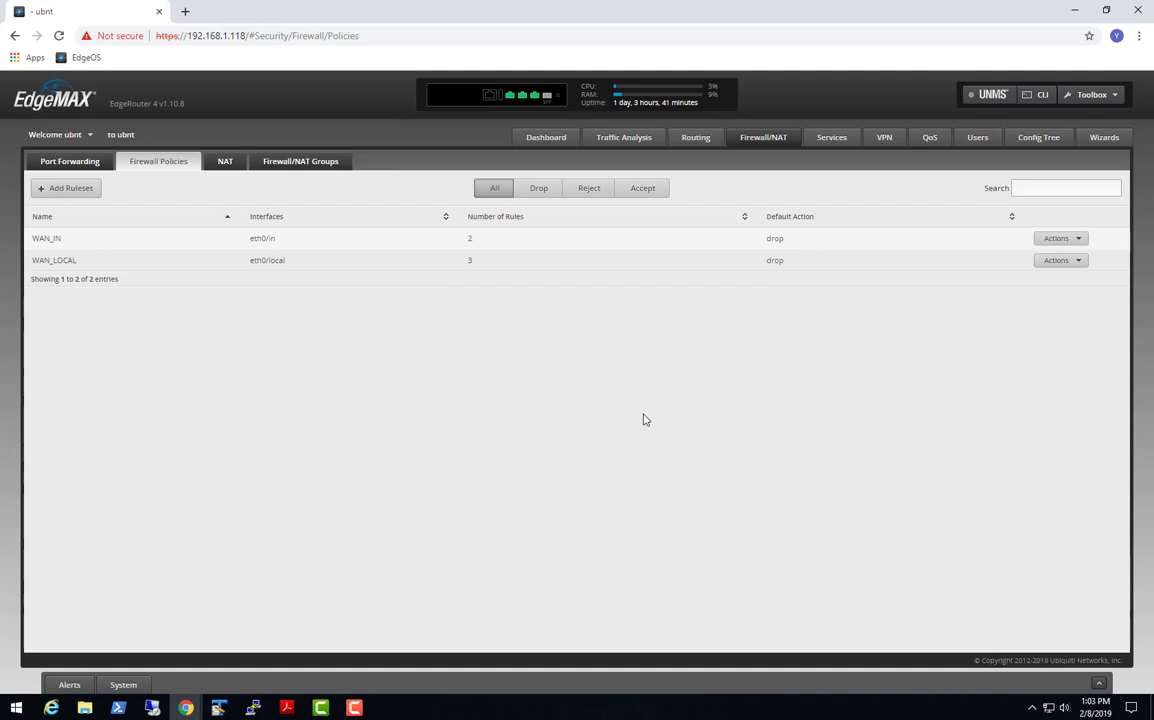
{"action": "left_click", "coordinate": [540, 140]}
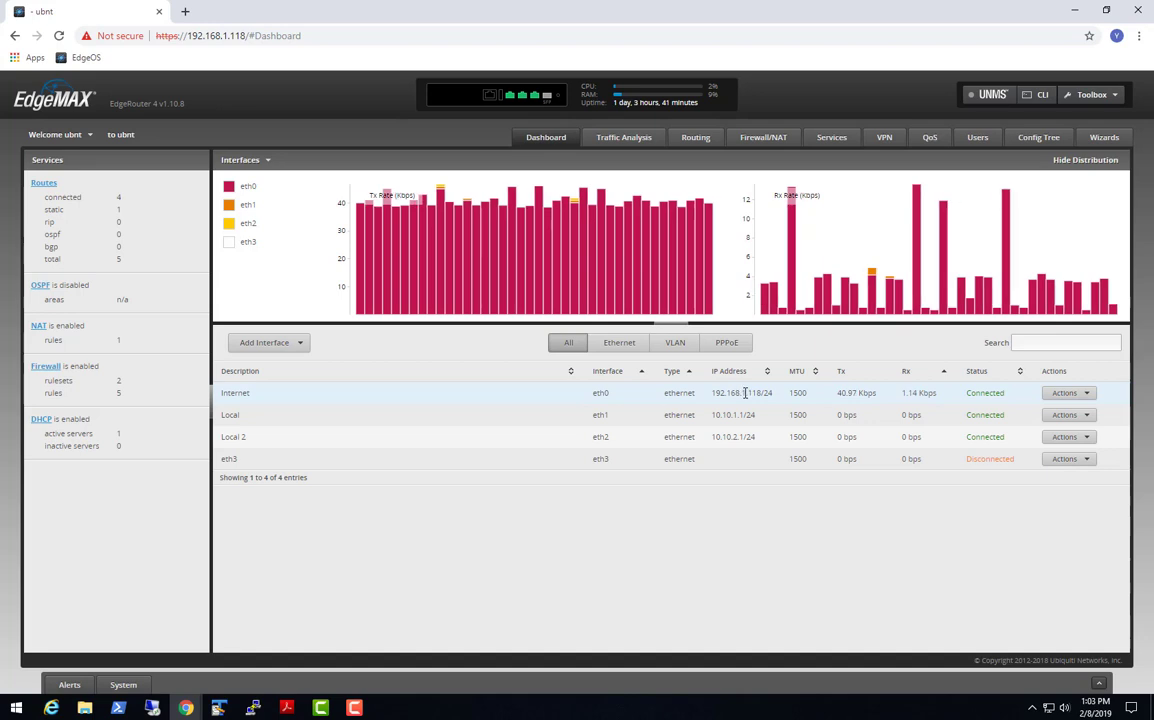
{"action": "left_click", "coordinate": [1077, 14]}
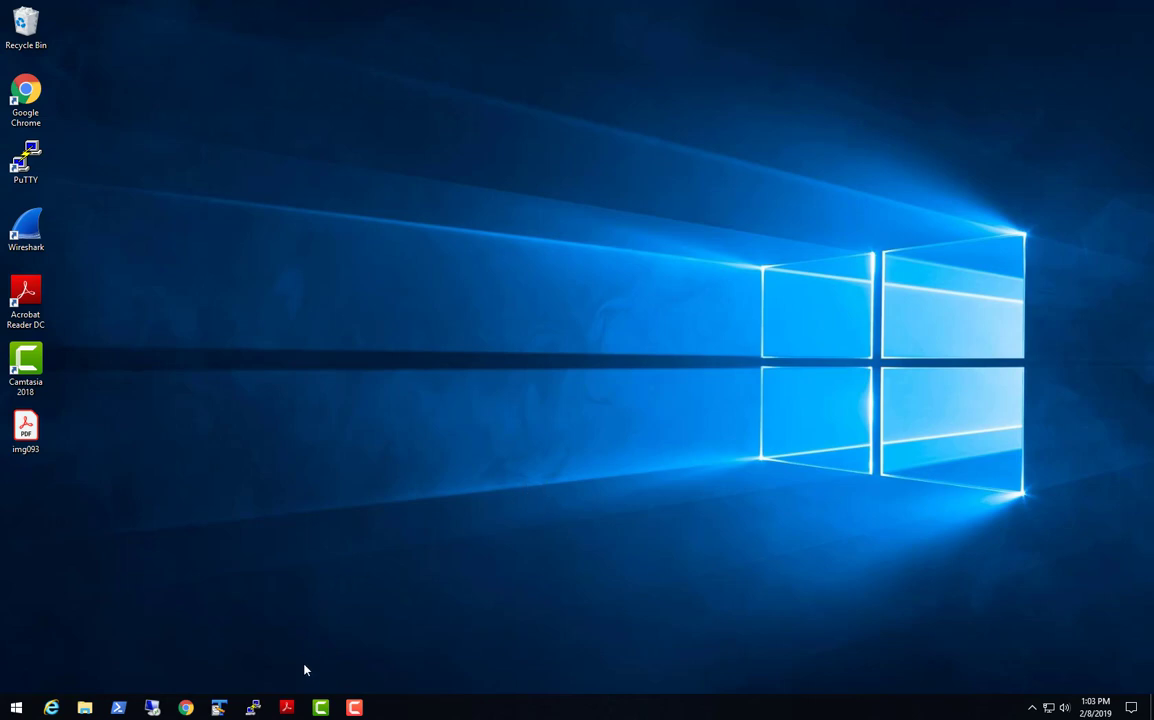
Restore the EdgeRouter 4 product page and bring up Ubiquiti Support in a new tab
{"action": "mouse_move", "coordinate": [190, 712]}
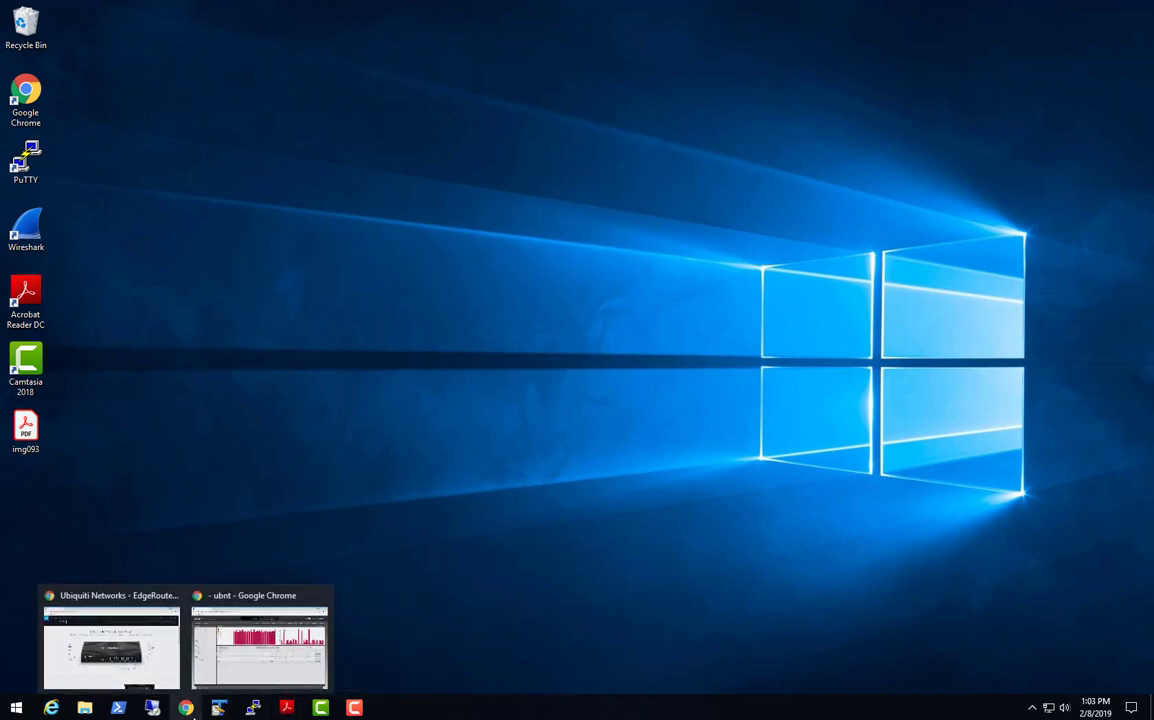
{"action": "left_click", "coordinate": [147, 674]}
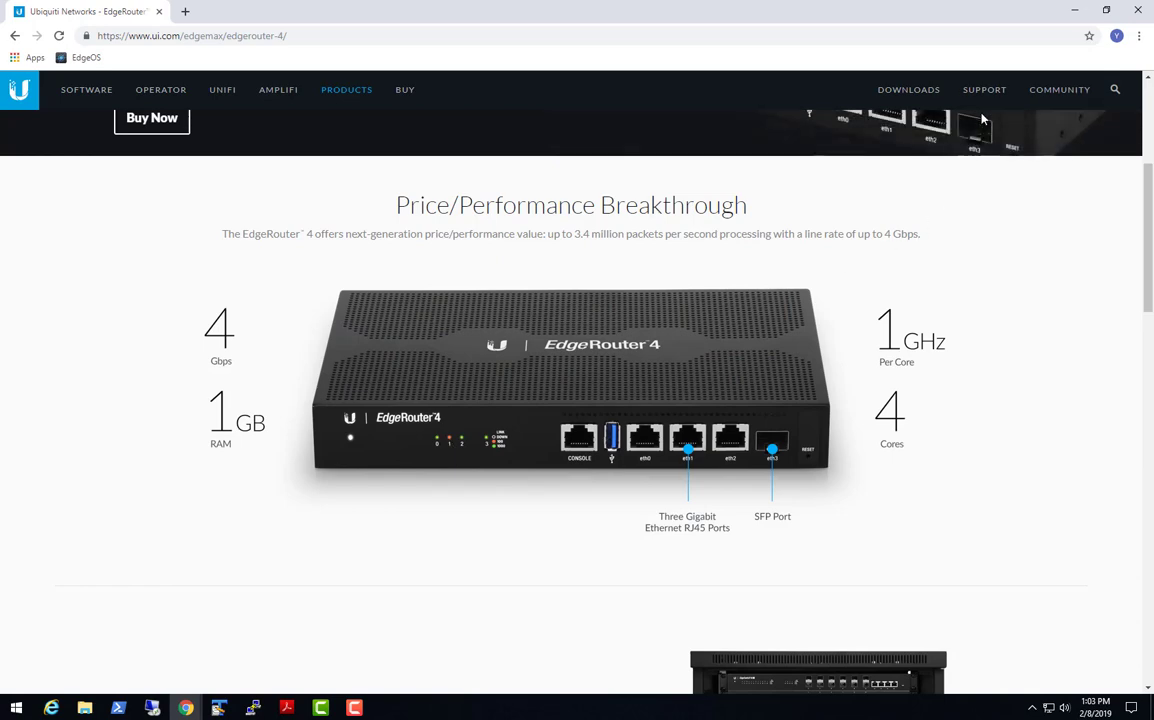
{"action": "left_click", "coordinate": [984, 95]}
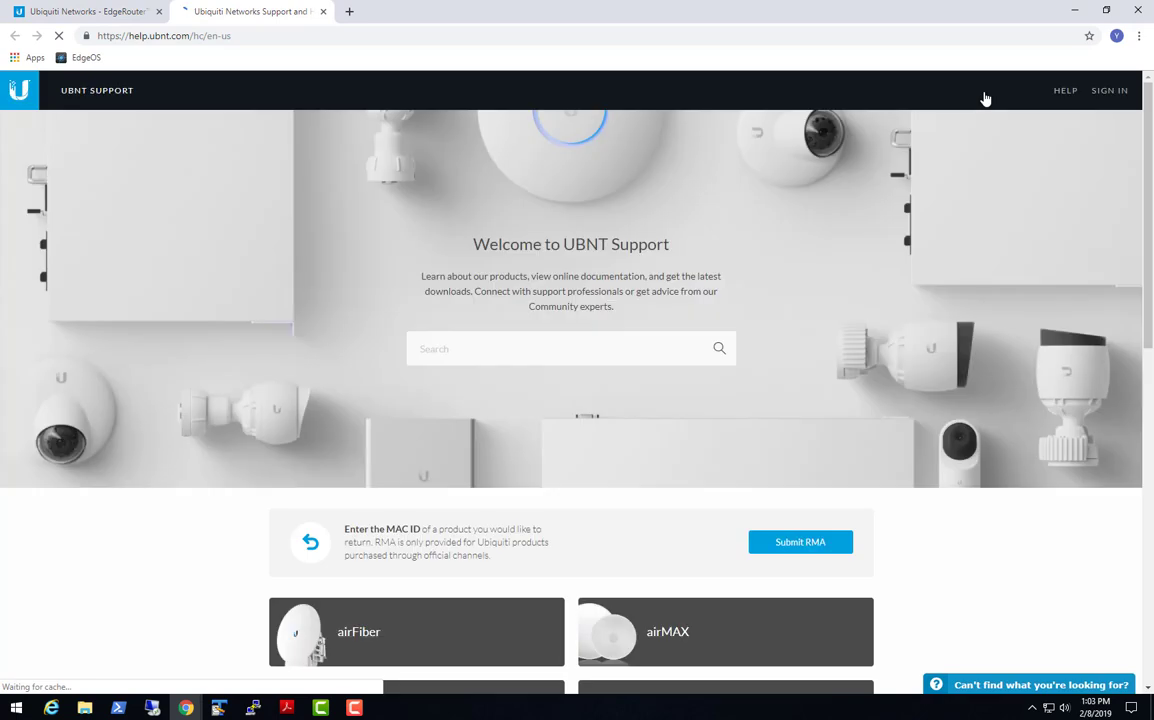
Browse EdgeMAX's EdgeRouter Configuration articles to page 2 and select 'EdgeRouter - Destination NAT'
{"action": "scroll", "coordinate": [250, 490], "scroll_direction": "down", "scroll_amount": 3}
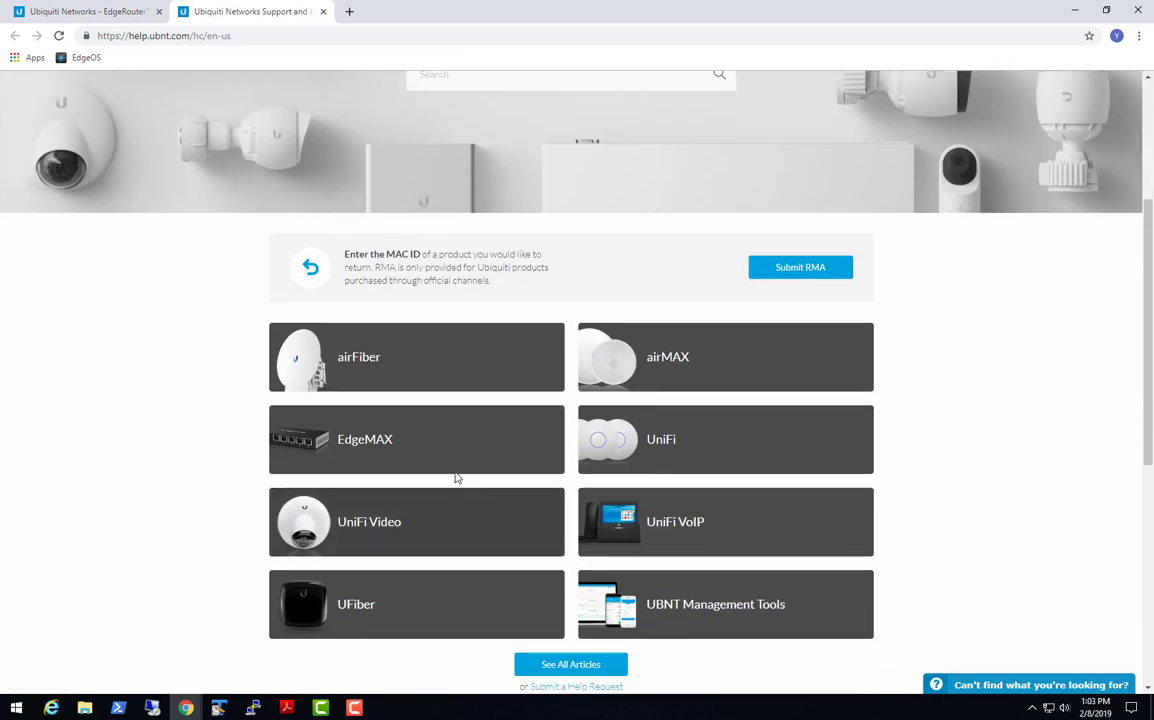
{"action": "left_click", "coordinate": [394, 440]}
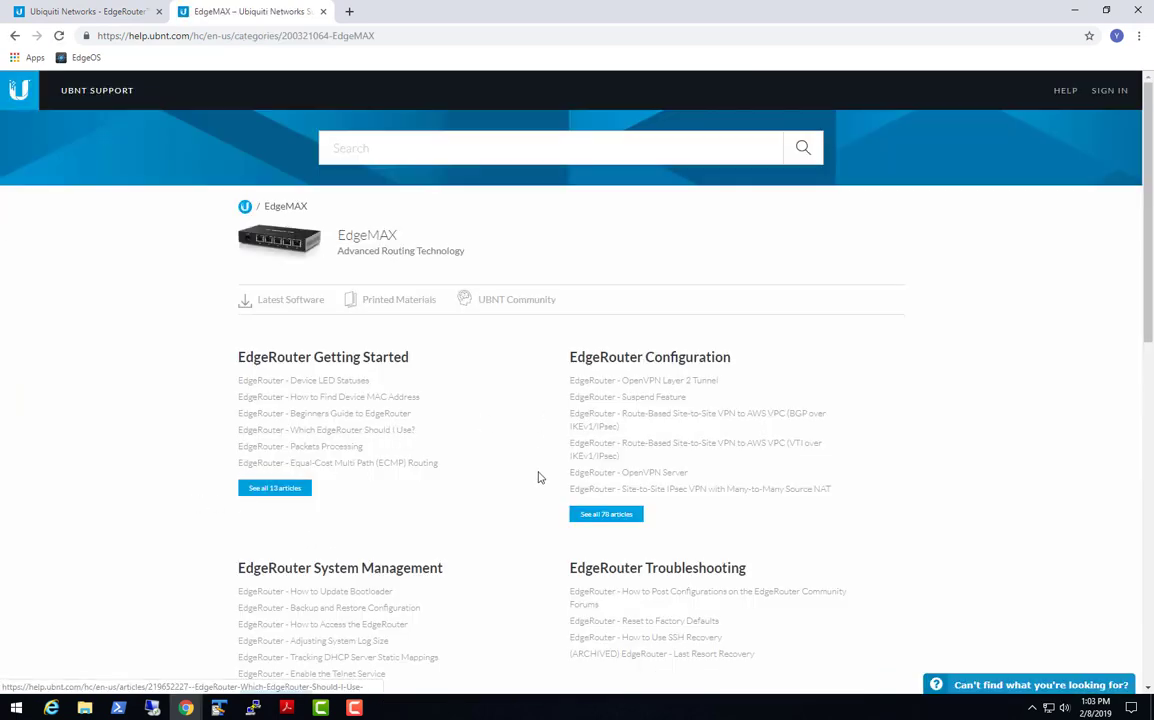
{"action": "left_click", "coordinate": [609, 516]}
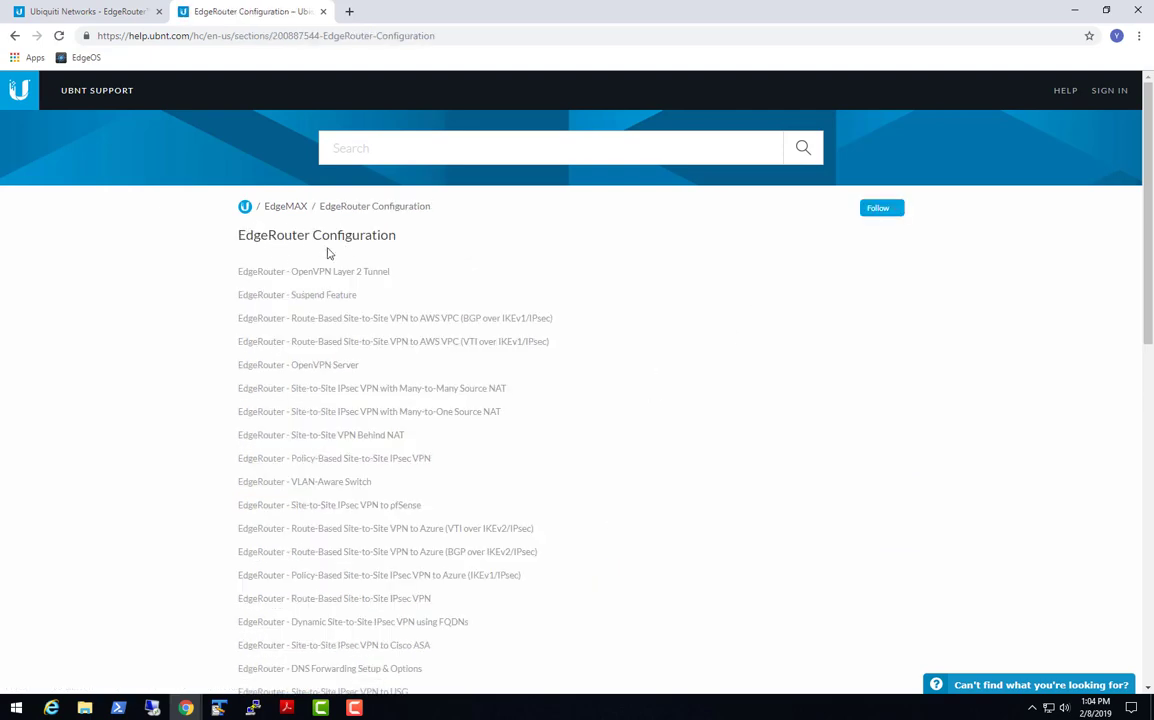
{"action": "scroll", "coordinate": [760, 366], "scroll_direction": "down", "scroll_amount": 5}
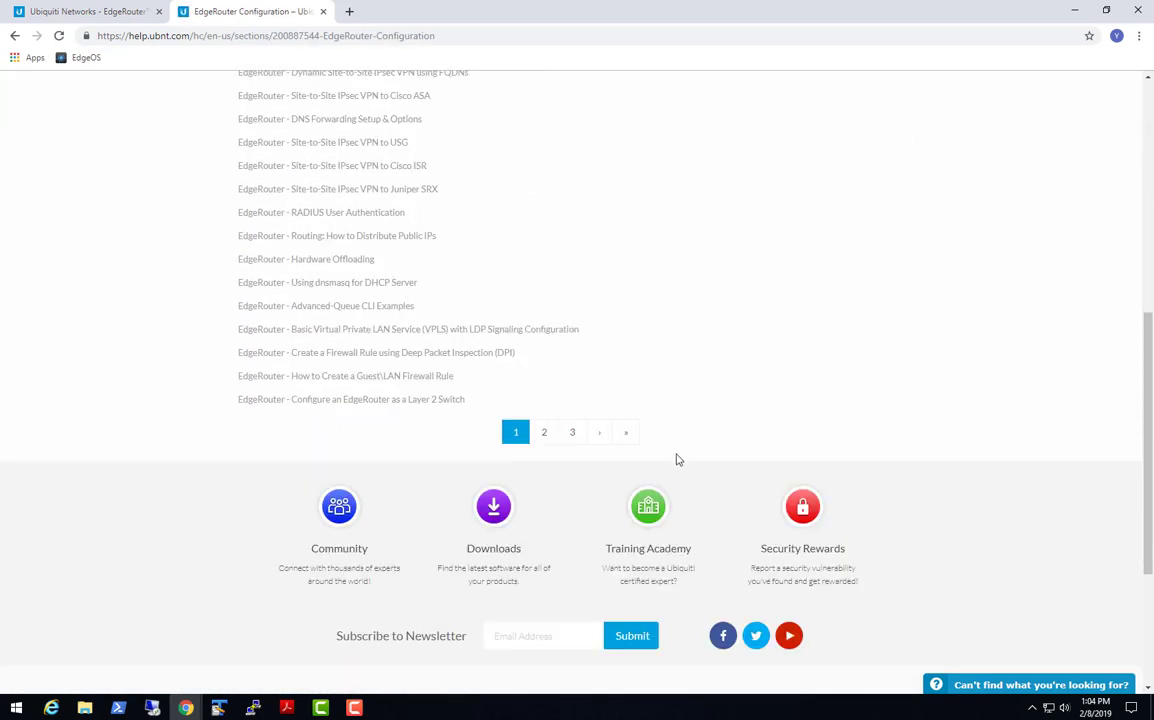
{"action": "left_click", "coordinate": [544, 432]}
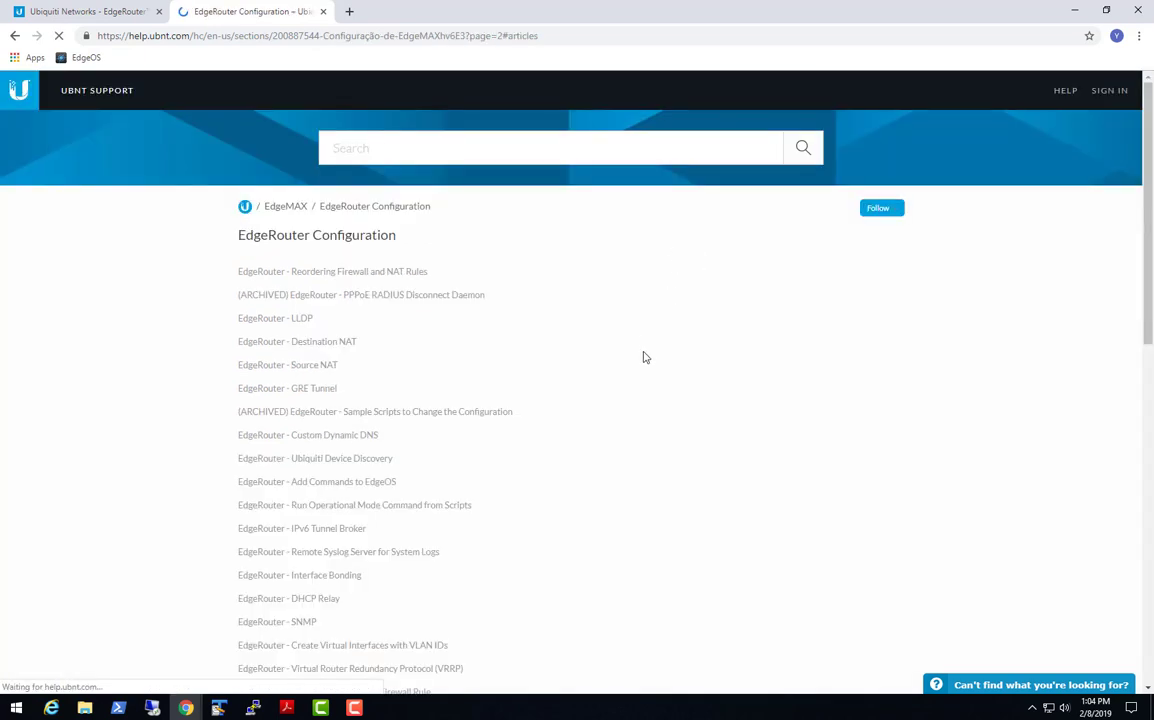
{"action": "left_click", "coordinate": [315, 344]}
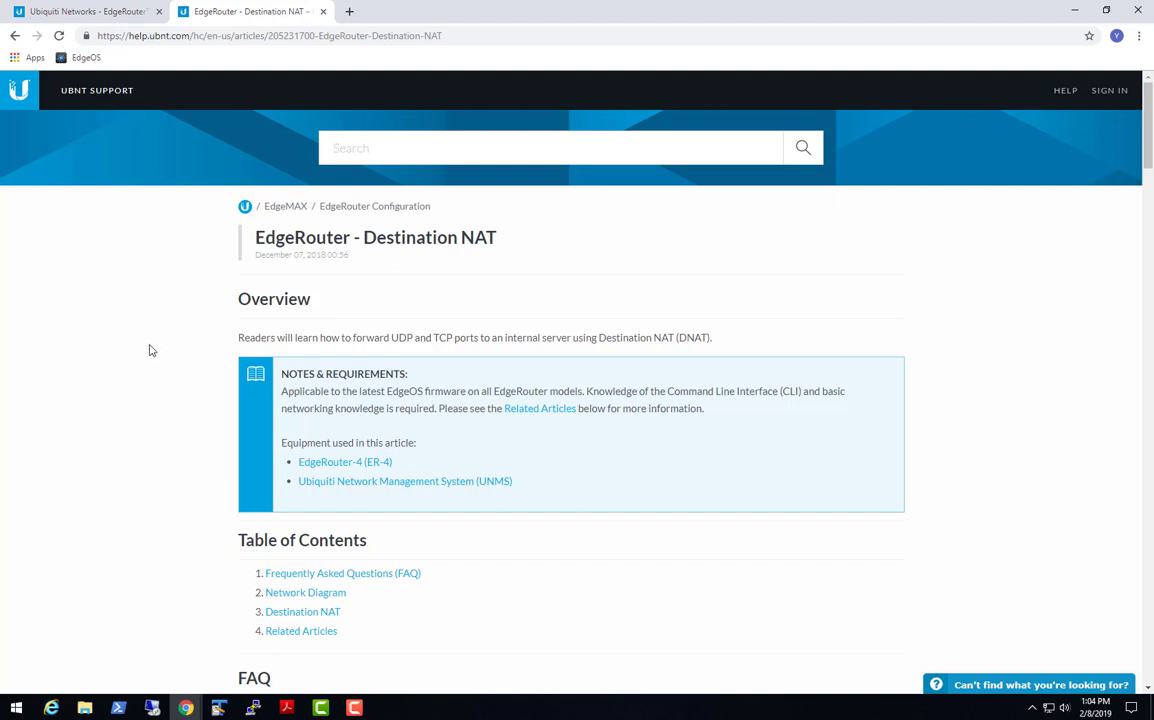
Scroll the Destination NAT article to step 1's WAN_IN rule accepting TCP port 443
{"action": "scroll", "coordinate": [150, 350], "scroll_direction": "down", "scroll_amount": 3}
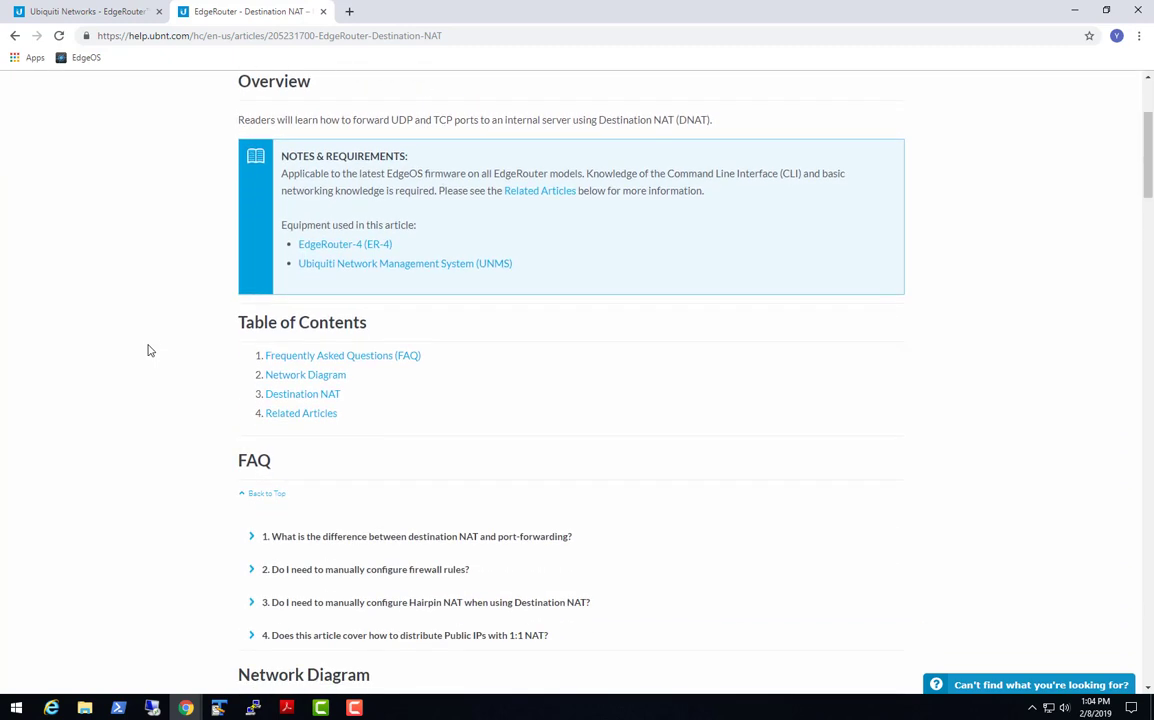
{"action": "scroll", "coordinate": [150, 350], "scroll_direction": "down", "scroll_amount": 5}
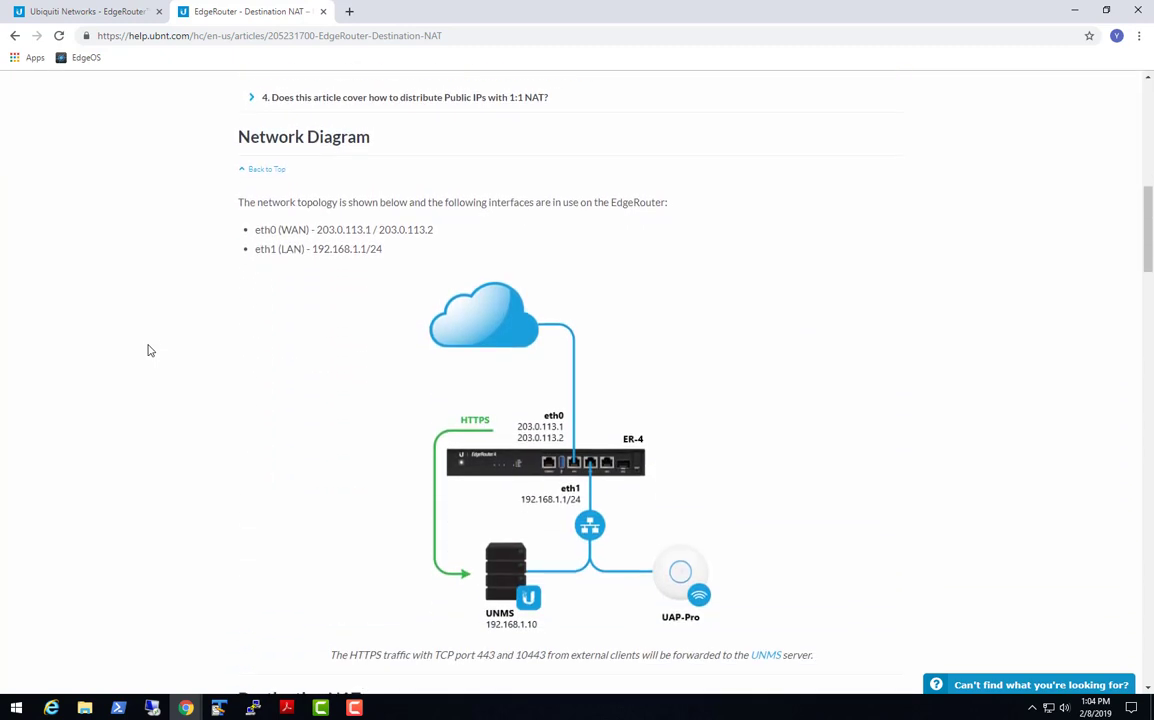
{"action": "scroll", "coordinate": [150, 350], "scroll_direction": "down", "scroll_amount": 1}
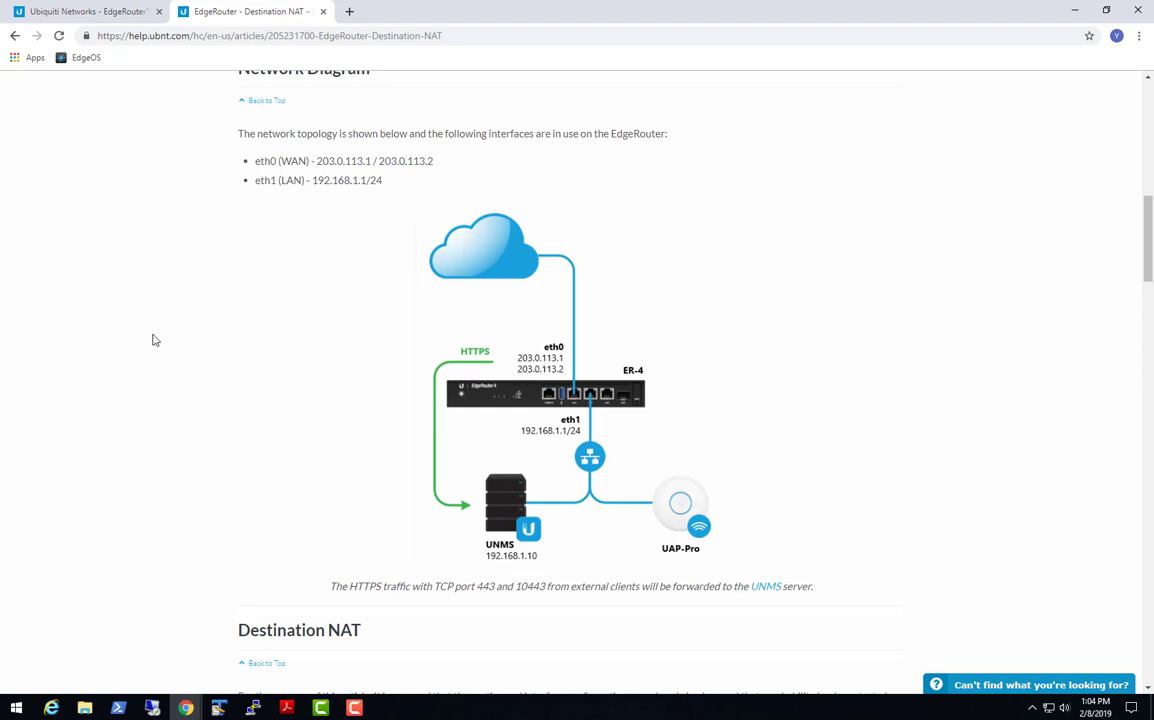
{"action": "scroll", "coordinate": [153, 340], "scroll_direction": "down", "scroll_amount": 2}
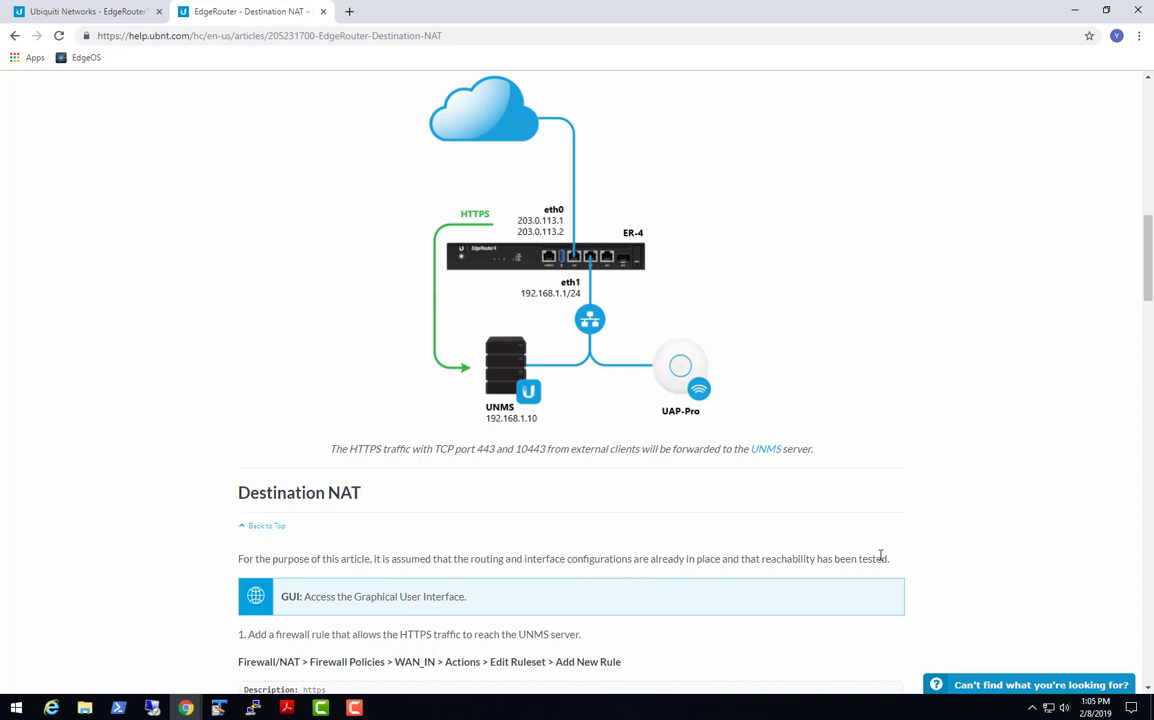
{"action": "scroll", "coordinate": [1001, 512], "scroll_direction": "down", "scroll_amount": 1}
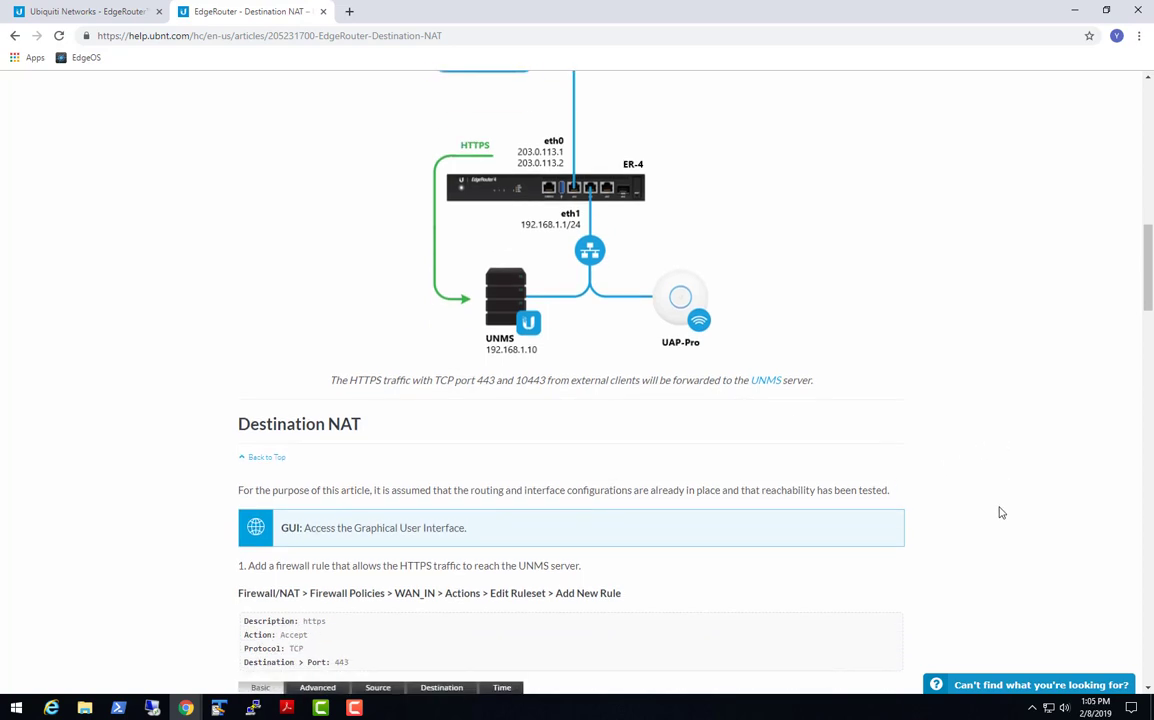
{"action": "scroll", "coordinate": [1001, 512], "scroll_direction": "up", "scroll_amount": 2}
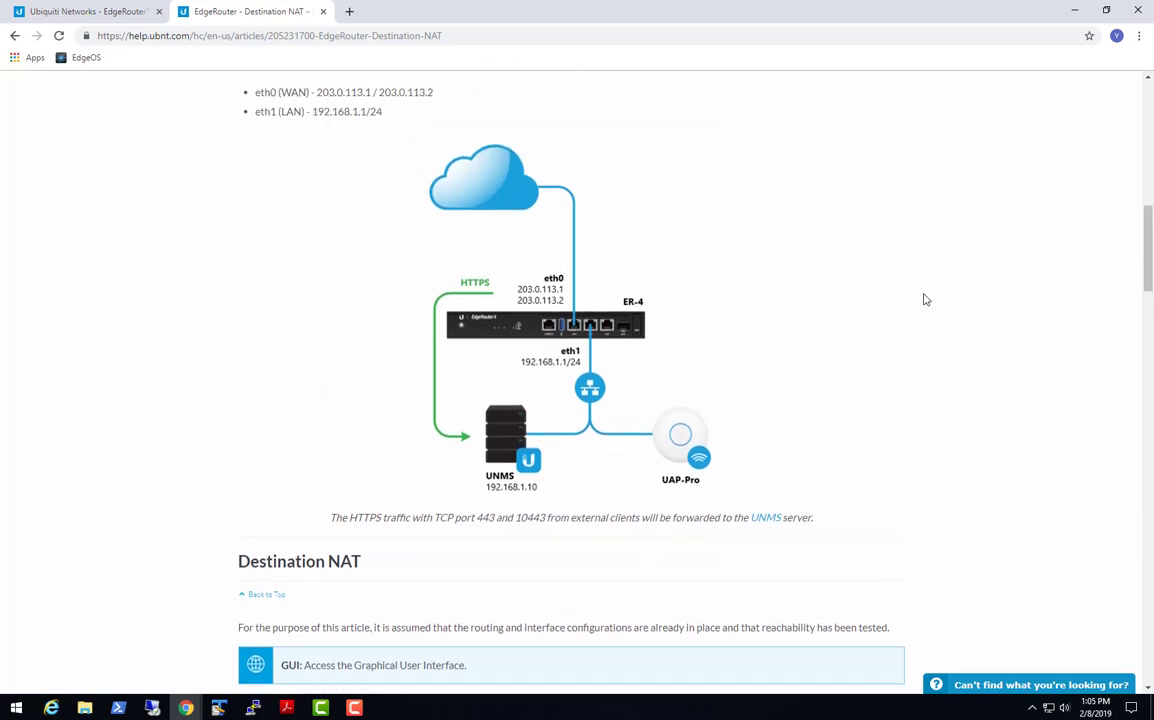
{"action": "scroll", "coordinate": [950, 175], "scroll_direction": "down", "scroll_amount": 3}
{"action": "scroll", "coordinate": [975, 203], "scroll_direction": "down", "scroll_amount": 1}
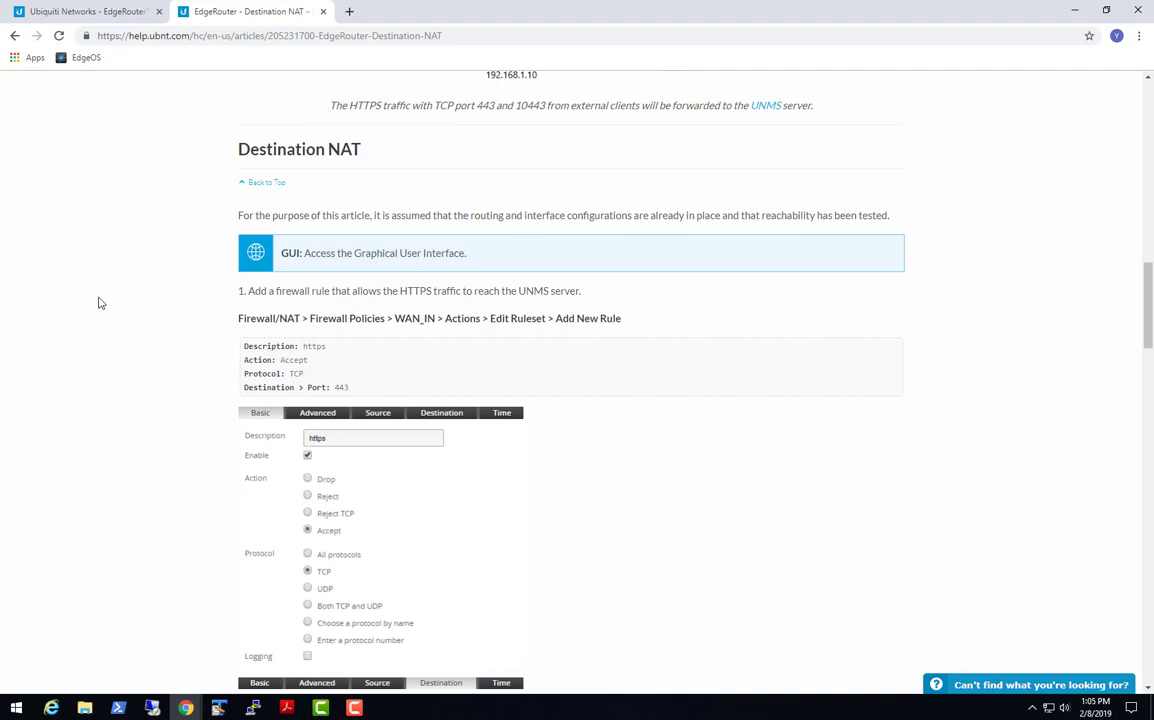
{"action": "scroll", "coordinate": [98, 303], "scroll_direction": "down", "scroll_amount": 1}
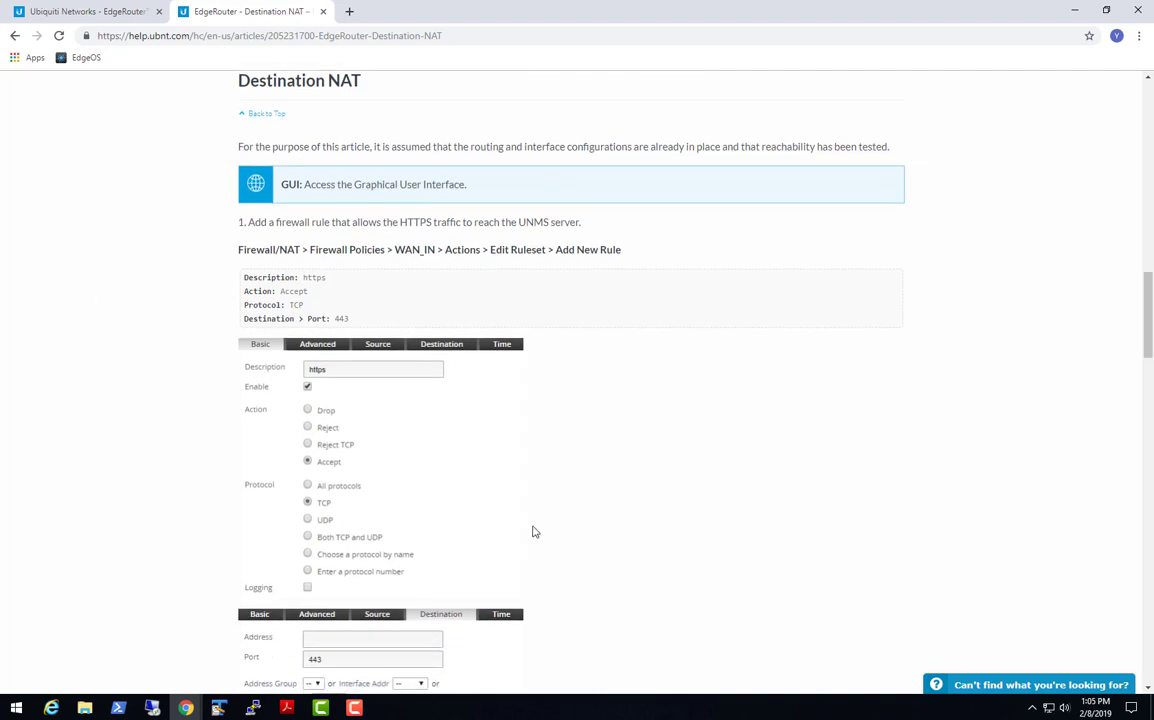
{"action": "scroll", "coordinate": [117, 308], "scroll_direction": "down", "scroll_amount": 1}
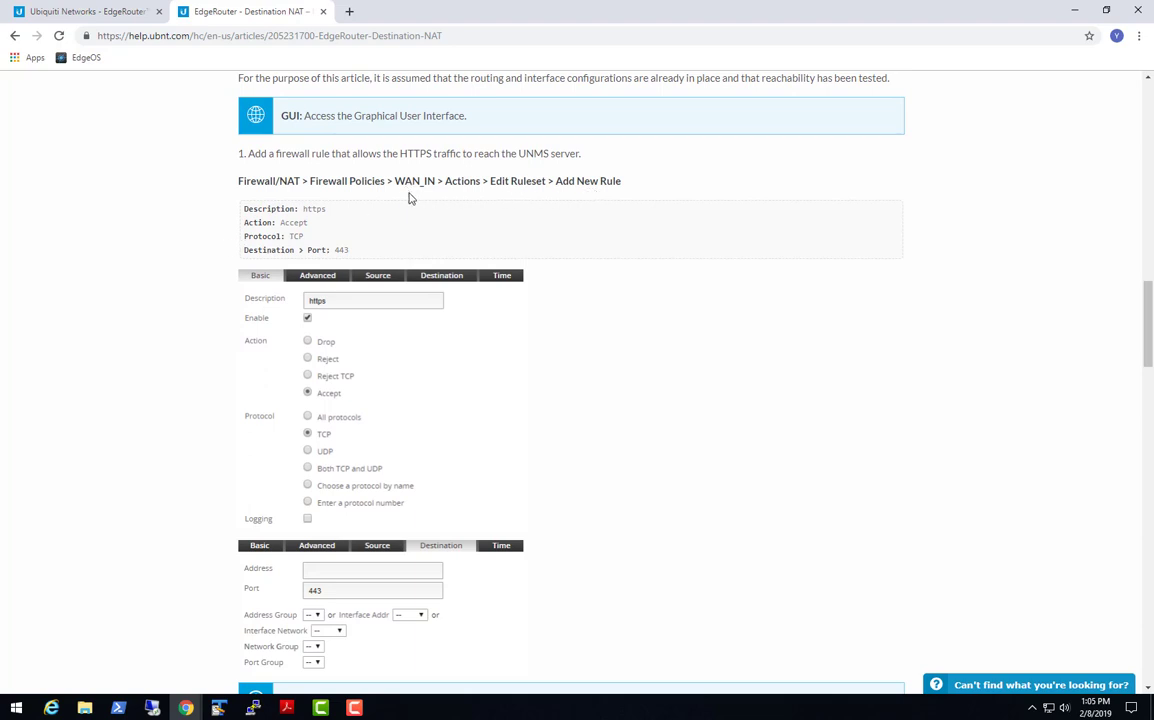
{"action": "scroll", "coordinate": [141, 252], "scroll_direction": "down", "scroll_amount": 1}
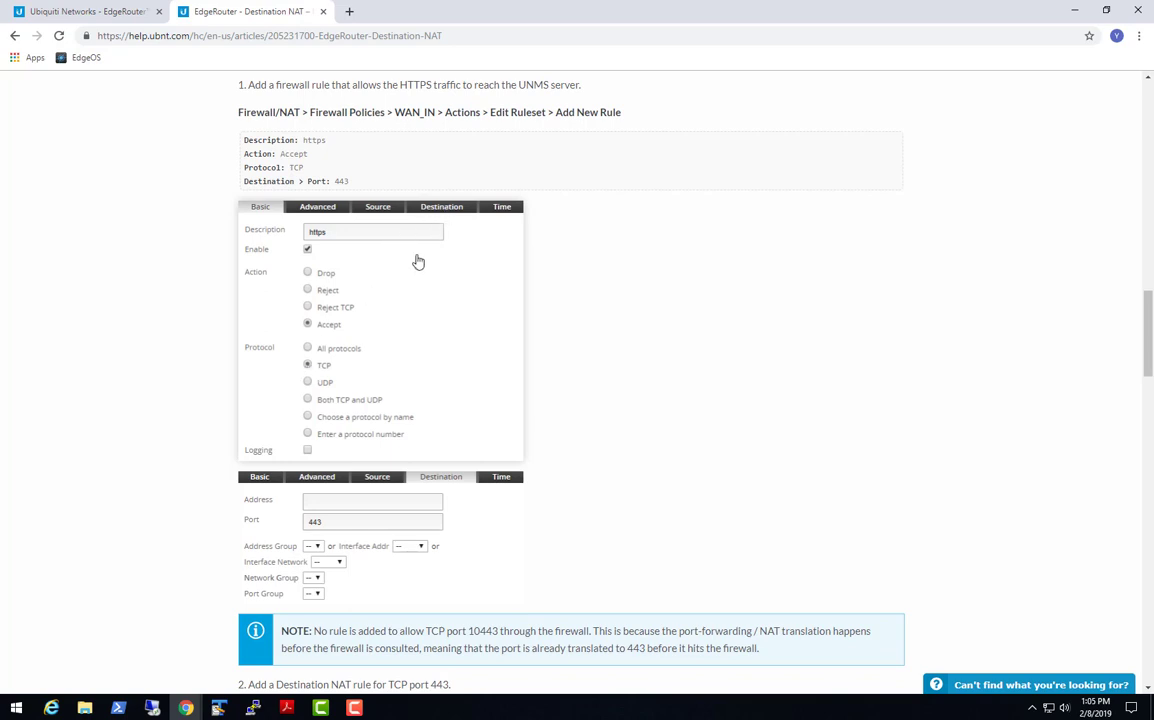
Read through steps 2 and 3, settling on the https443 rule forwarding port 443 to 192.168.1.10
{"action": "scroll", "coordinate": [52, 473], "scroll_direction": "down", "scroll_amount": 3}
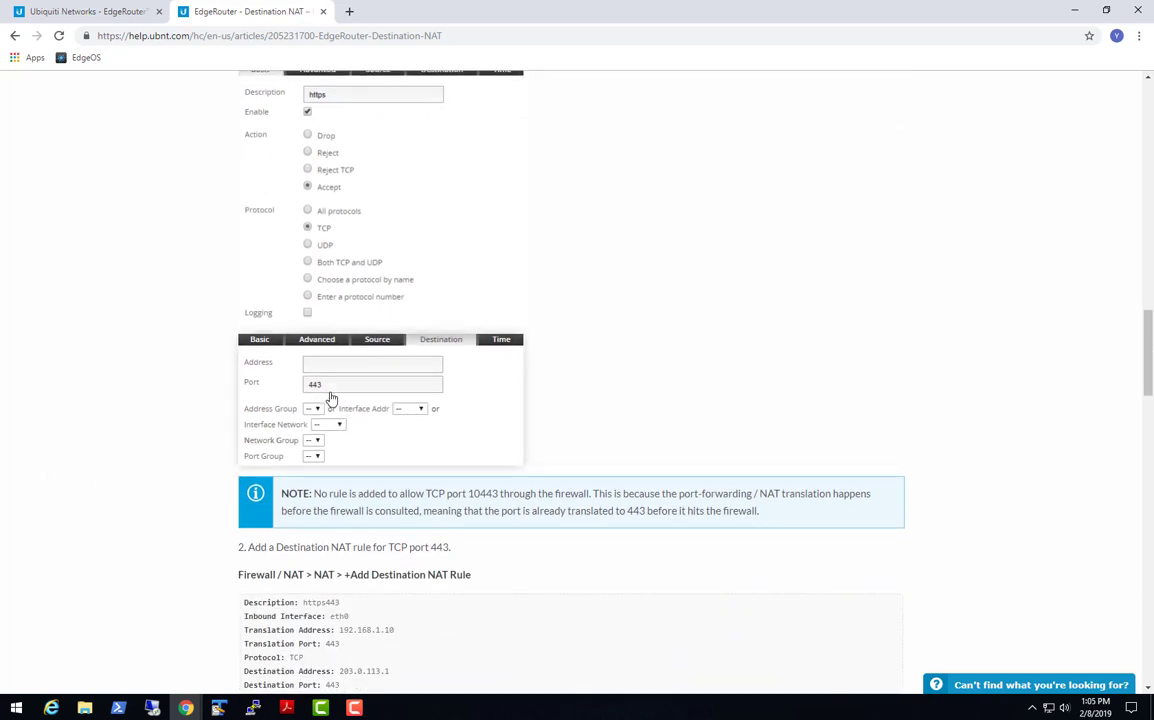
{"action": "scroll", "coordinate": [96, 471], "scroll_direction": "down", "scroll_amount": 3}
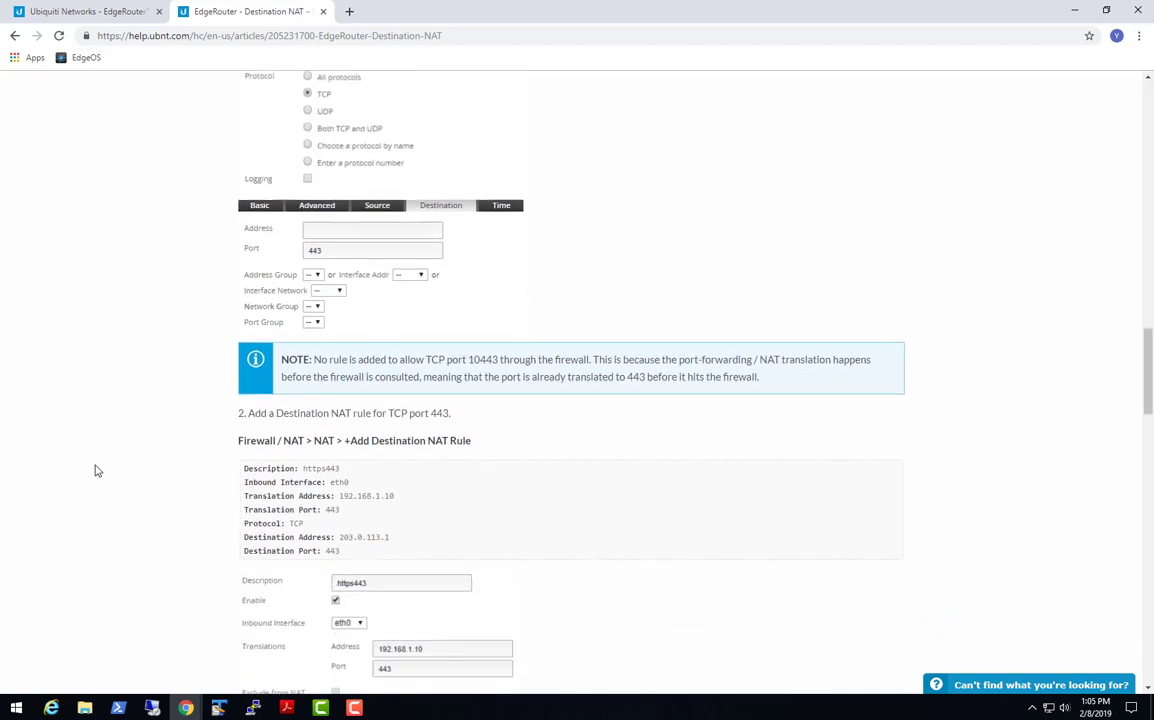
{"action": "scroll", "coordinate": [96, 471], "scroll_direction": "down", "scroll_amount": 2}
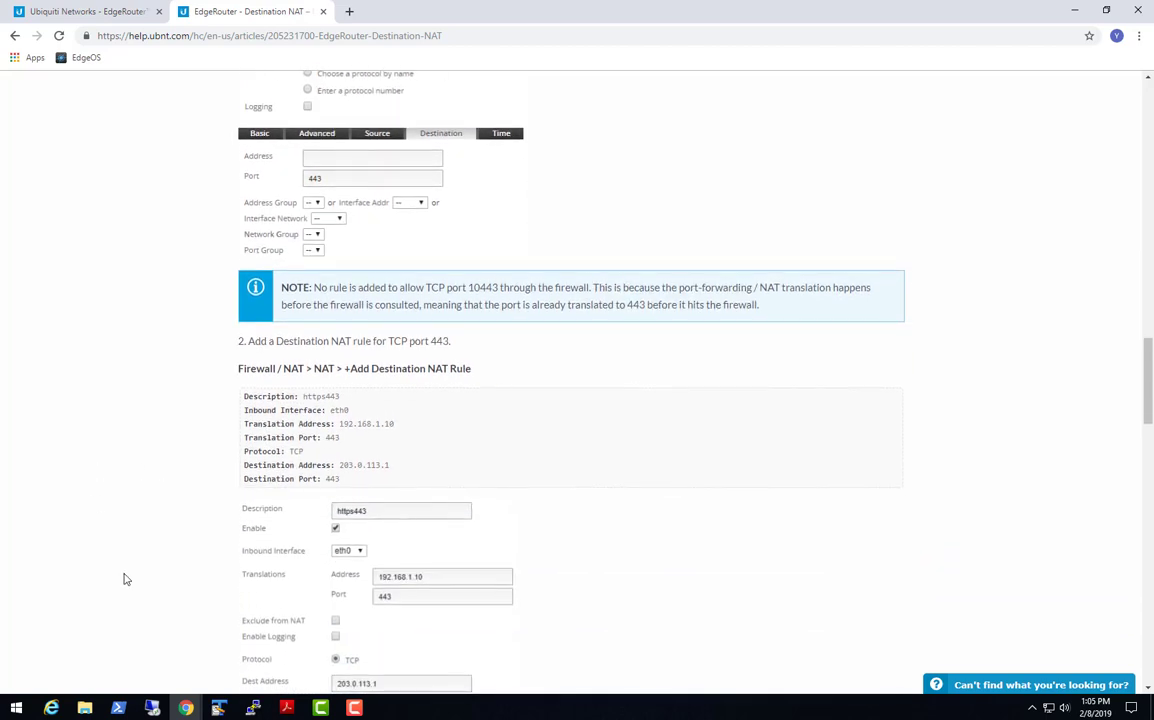
{"action": "scroll", "coordinate": [206, 505], "scroll_direction": "down", "scroll_amount": 3}
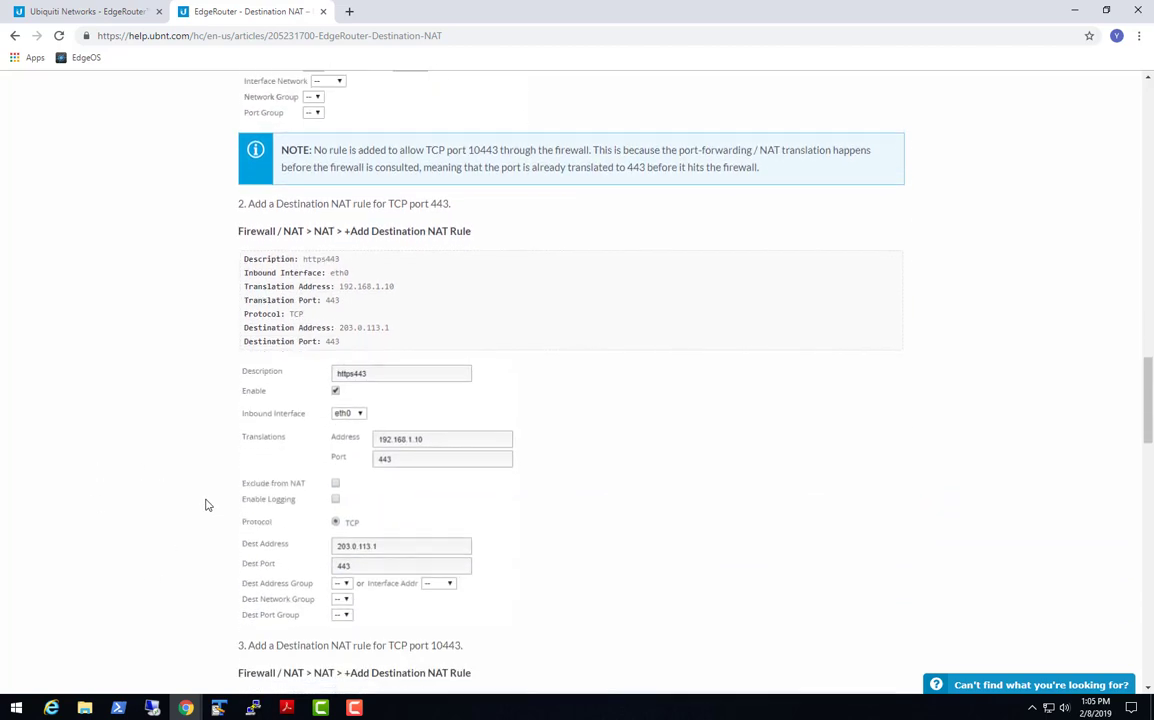
{"action": "scroll", "coordinate": [206, 505], "scroll_direction": "down", "scroll_amount": 3}
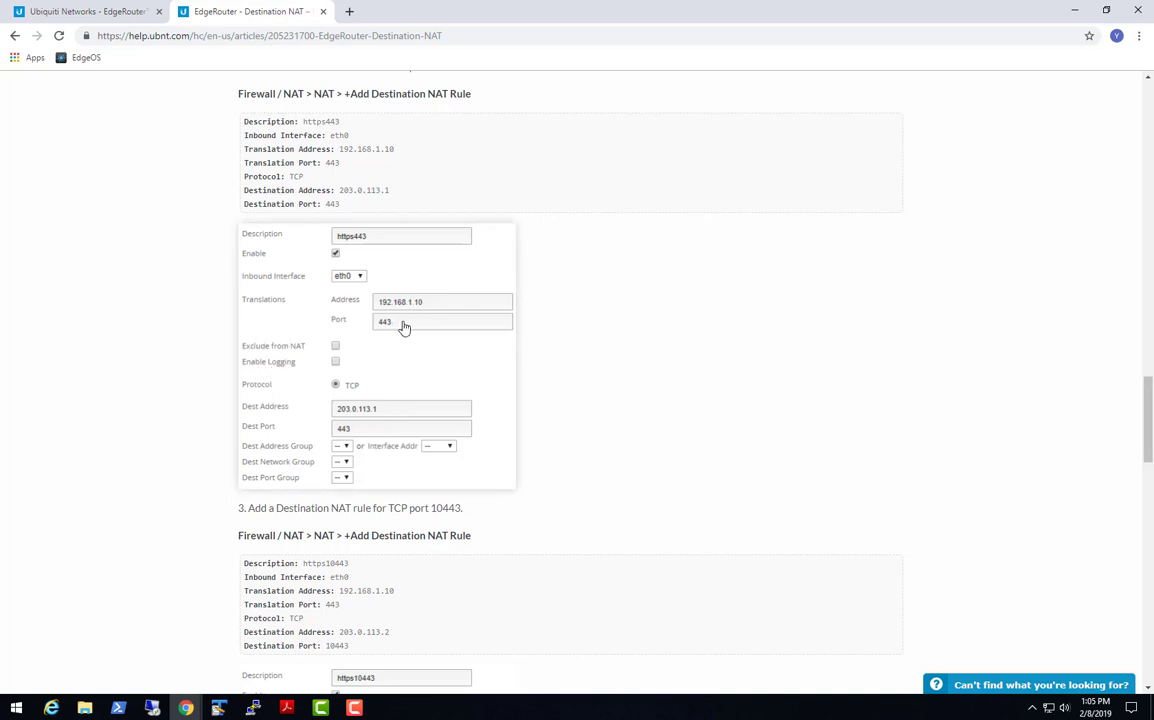
{"action": "scroll", "coordinate": [101, 363], "scroll_direction": "down", "scroll_amount": 2}
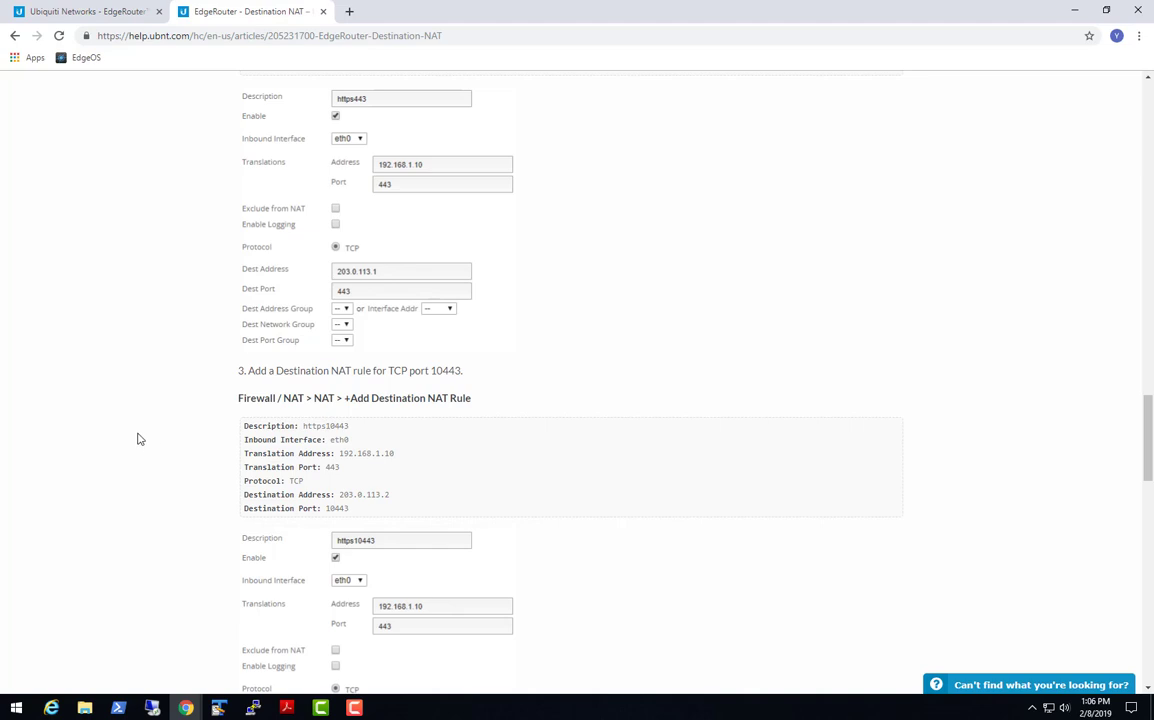
{"action": "scroll", "coordinate": [138, 441], "scroll_direction": "down", "scroll_amount": 2}
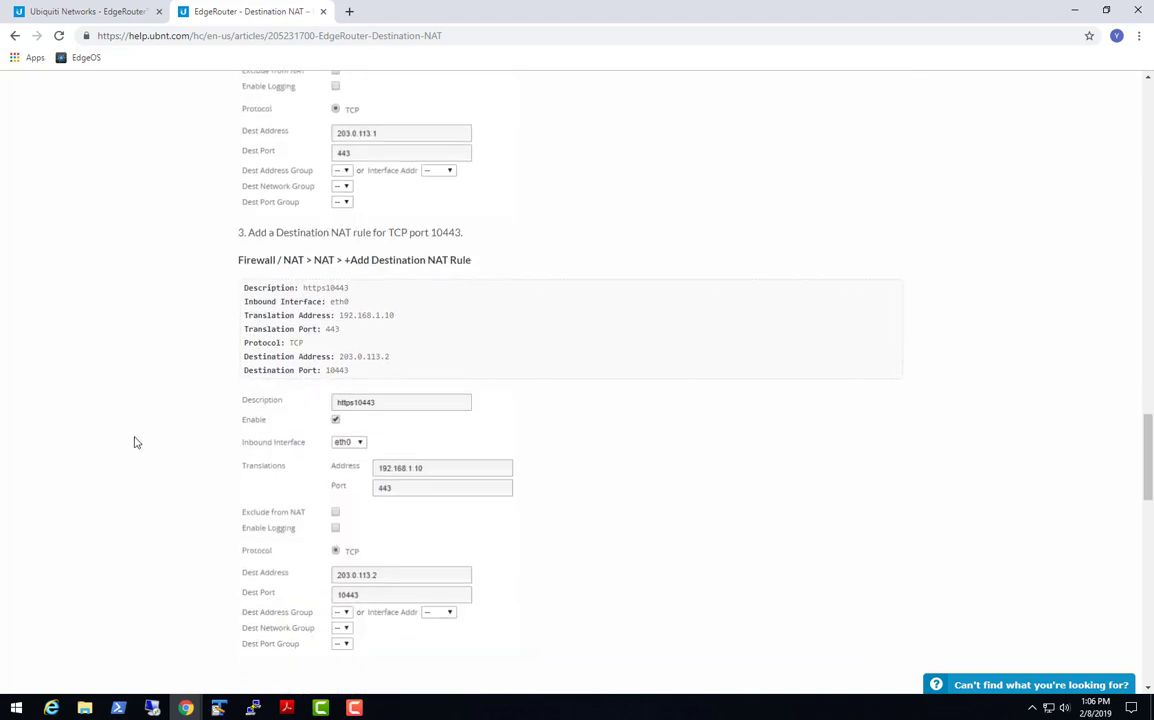
{"action": "scroll", "coordinate": [137, 443], "scroll_direction": "down", "scroll_amount": 1}
{"action": "scroll", "coordinate": [137, 443], "scroll_direction": "up", "scroll_amount": 3}
{"action": "scroll", "coordinate": [137, 443], "scroll_direction": "up", "scroll_amount": 4}
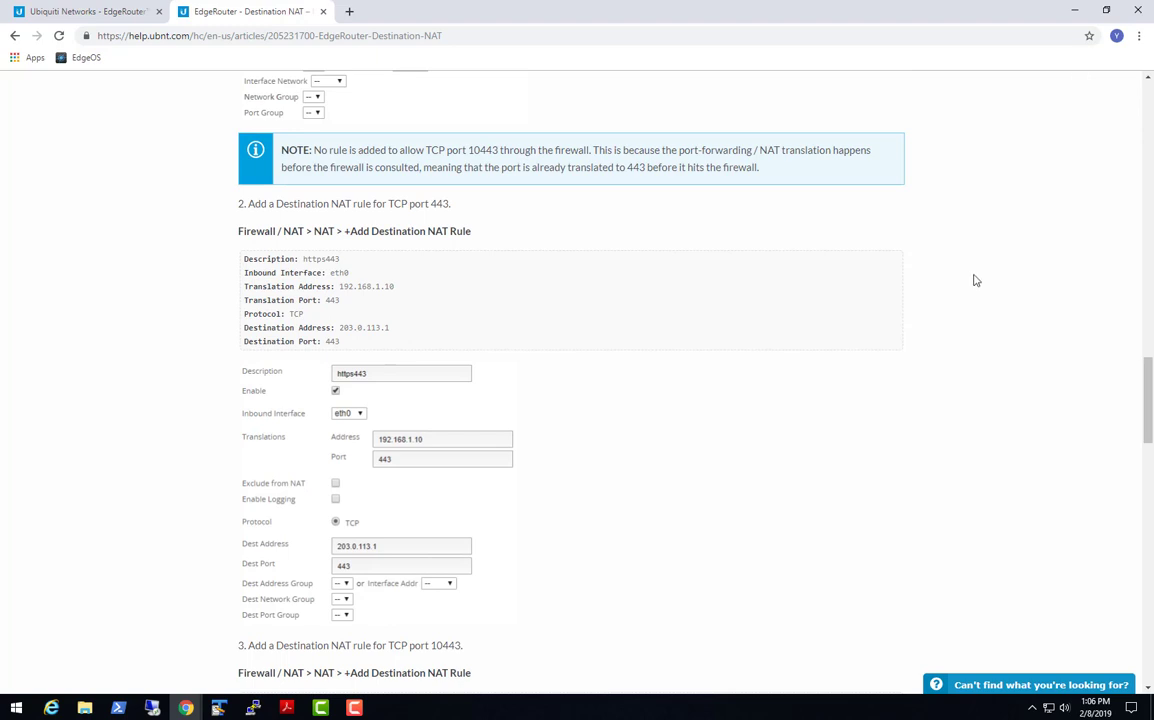
Minimize the help article, return to EdgeOS, and edit the WAN_IN ruleset under Firewall Policies
{"action": "left_click", "coordinate": [1073, 15]}
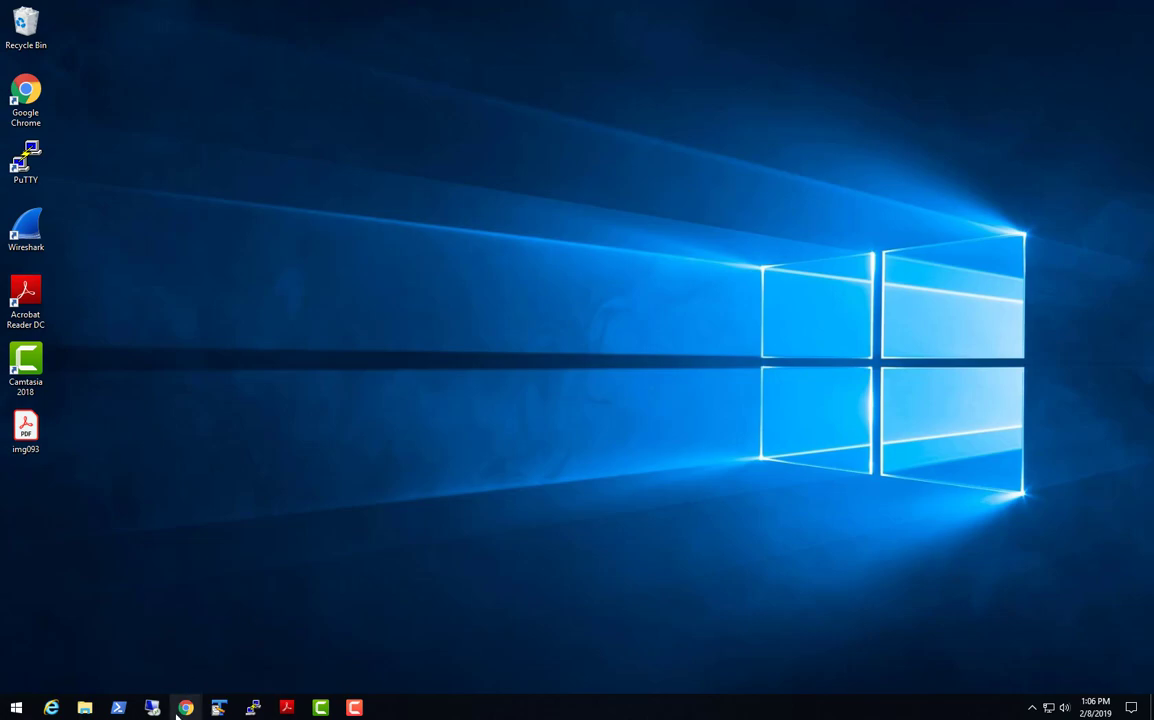
{"action": "mouse_move", "coordinate": [177, 713]}
{"action": "left_click", "coordinate": [213, 684]}
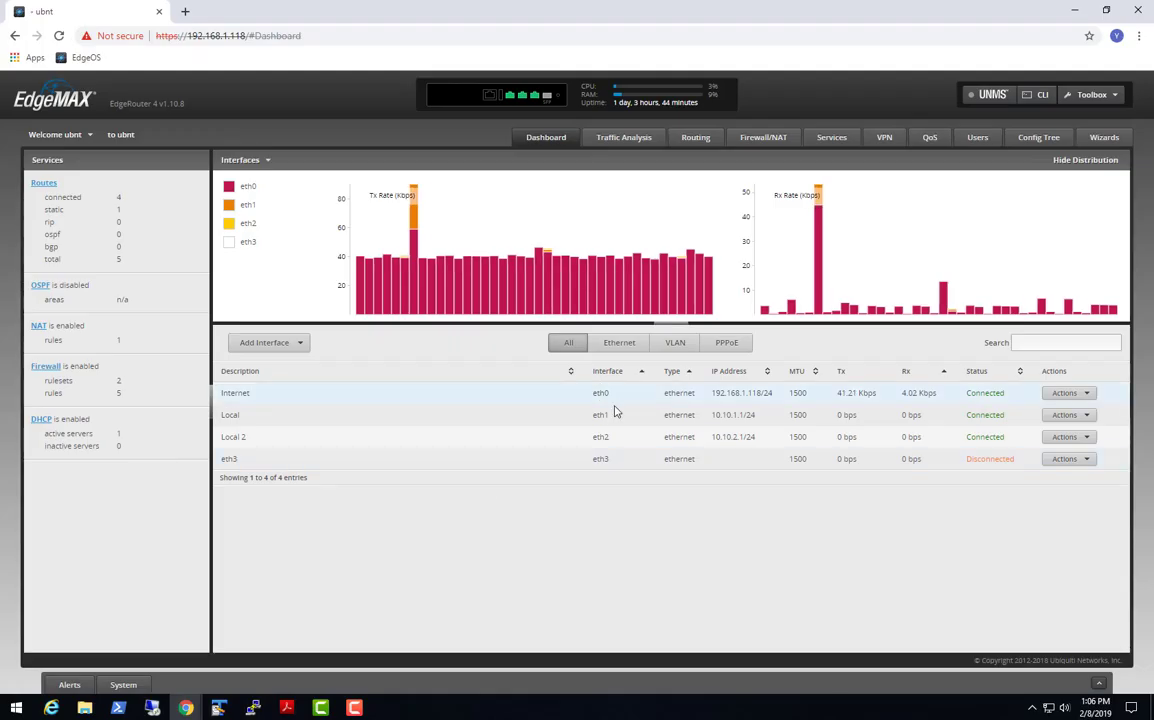
{"action": "left_click", "coordinate": [765, 139]}
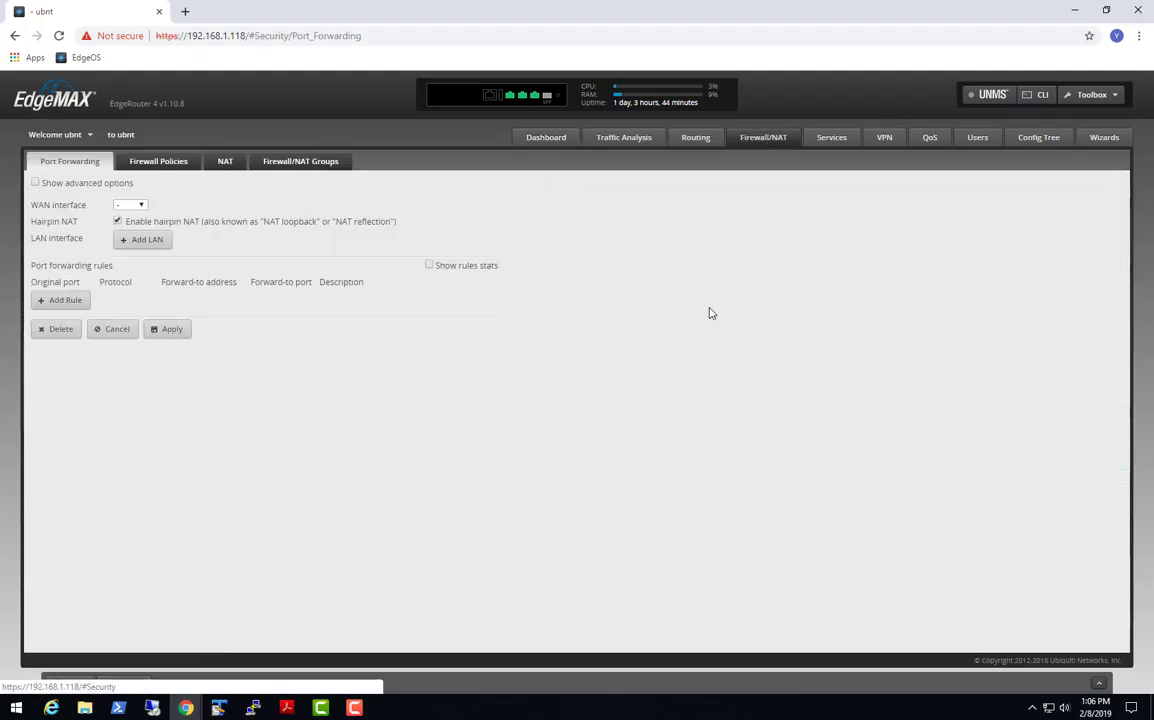
{"action": "left_click", "coordinate": [158, 161]}
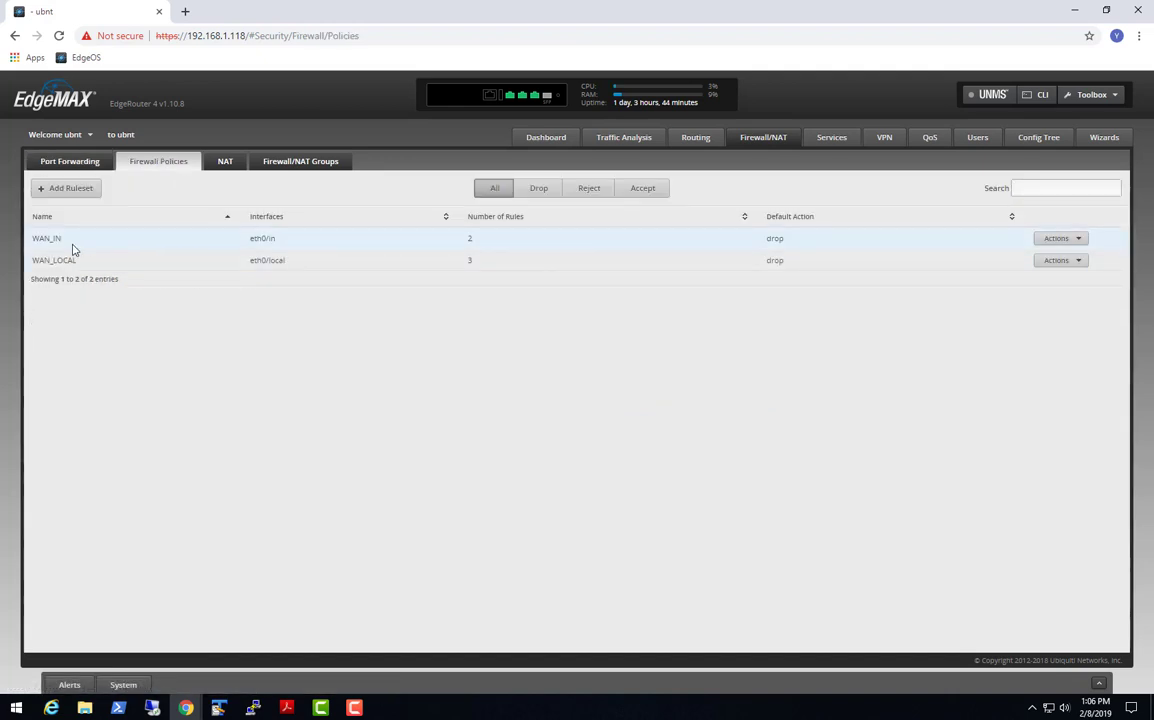
{"action": "left_click", "coordinate": [1058, 239]}
{"action": "left_click", "coordinate": [1062, 255]}
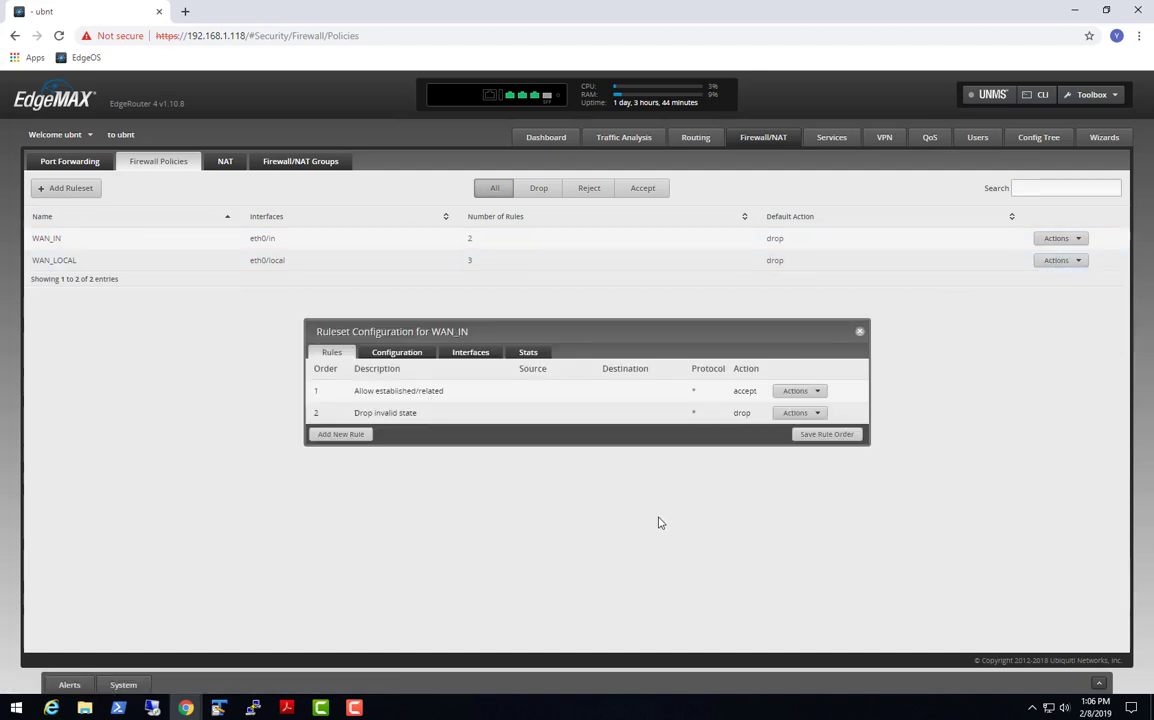
Add WAN_IN rule 'Allow RDP to Win10-TST1' accepting TCP and UDP to destination port 3389
{"action": "left_click", "coordinate": [340, 434]}
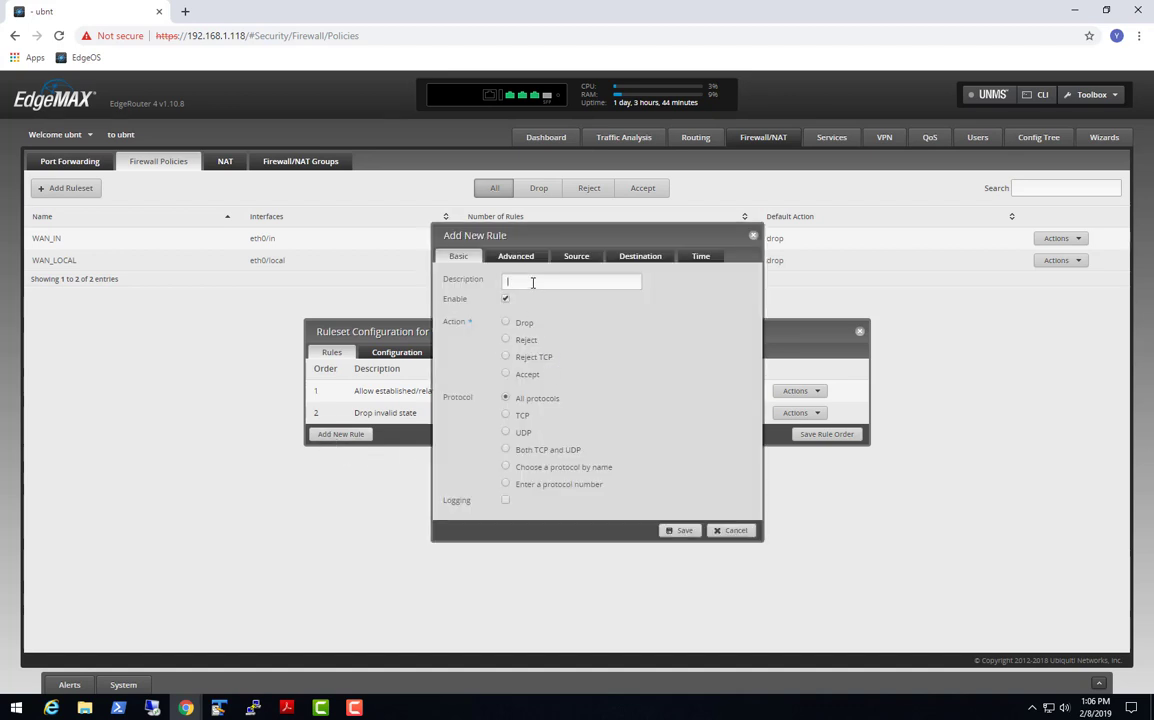
{"action": "left_click", "coordinate": [570, 281]}
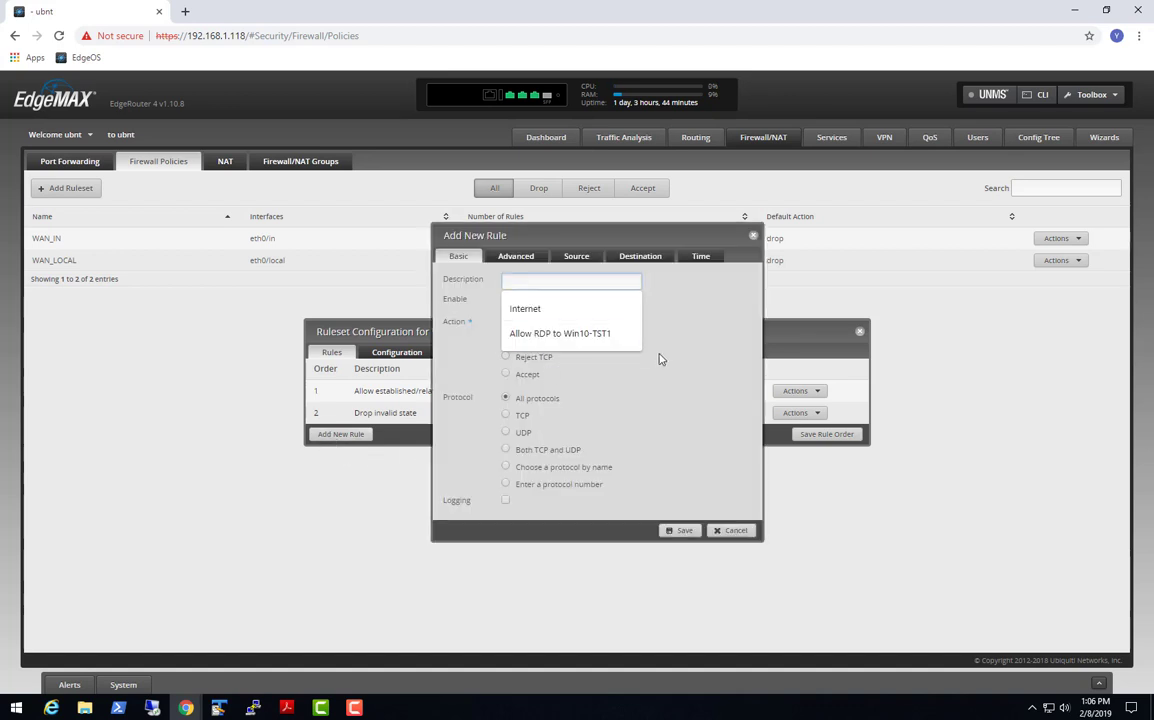
{"action": "left_click", "coordinate": [591, 344]}
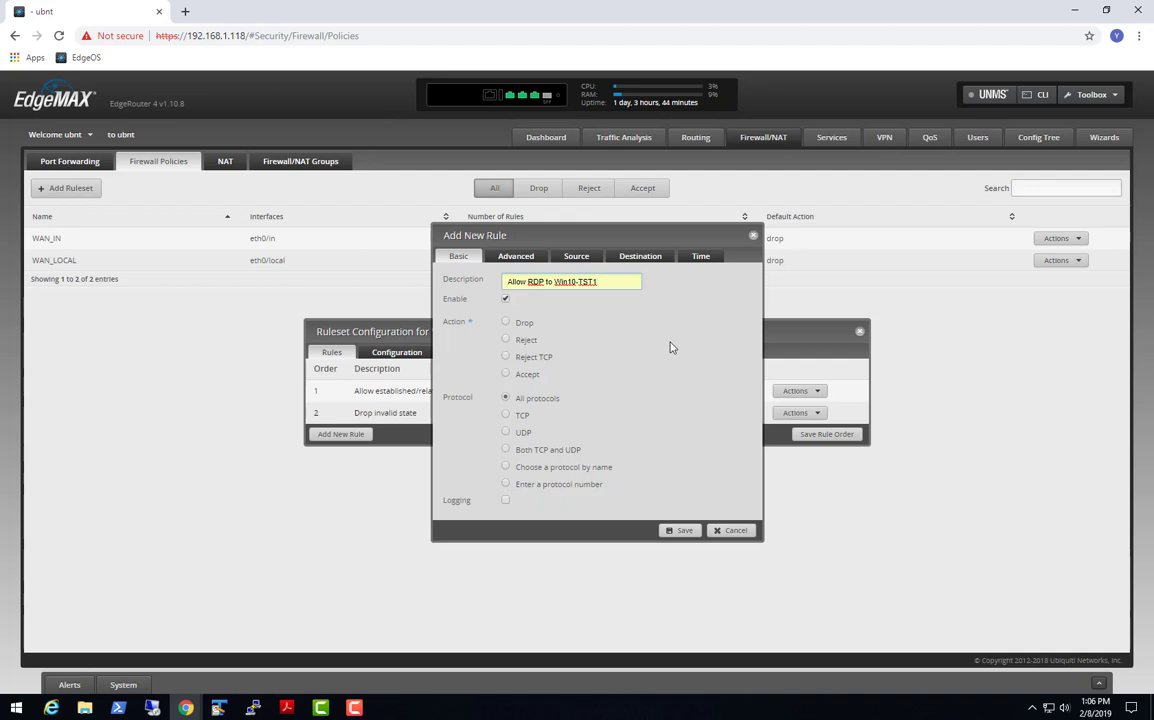
{"action": "left_click", "coordinate": [507, 375]}
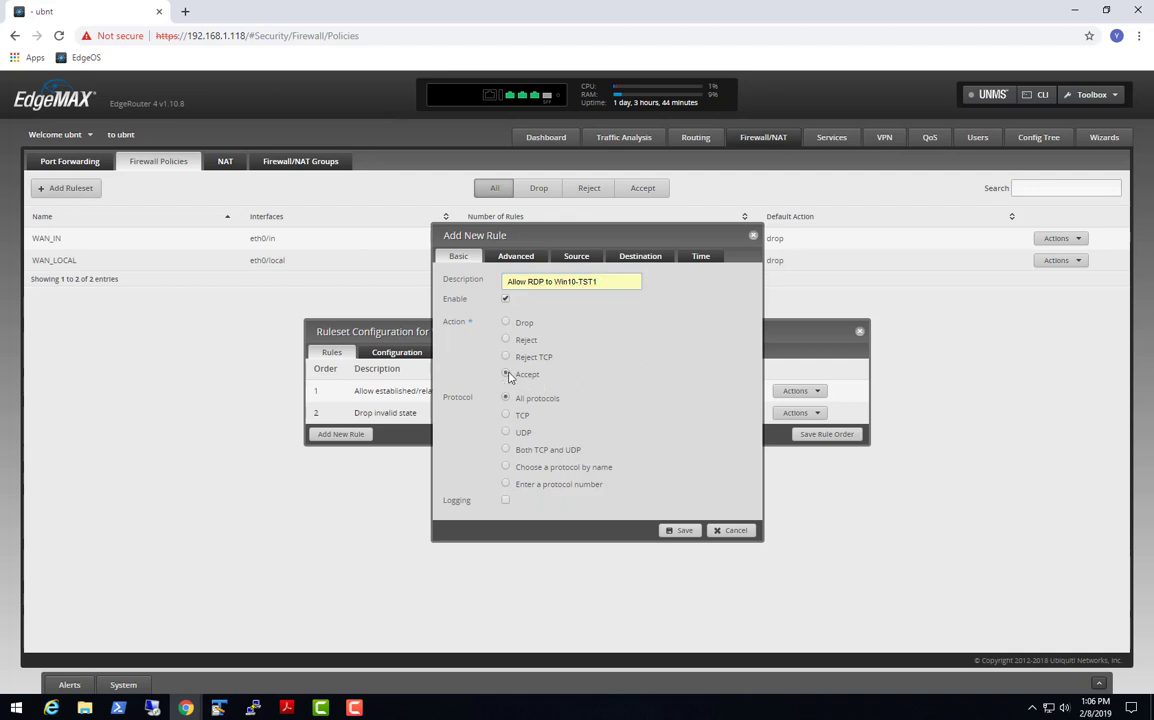
{"action": "left_click", "coordinate": [506, 450]}
{"action": "left_click", "coordinate": [640, 256]}
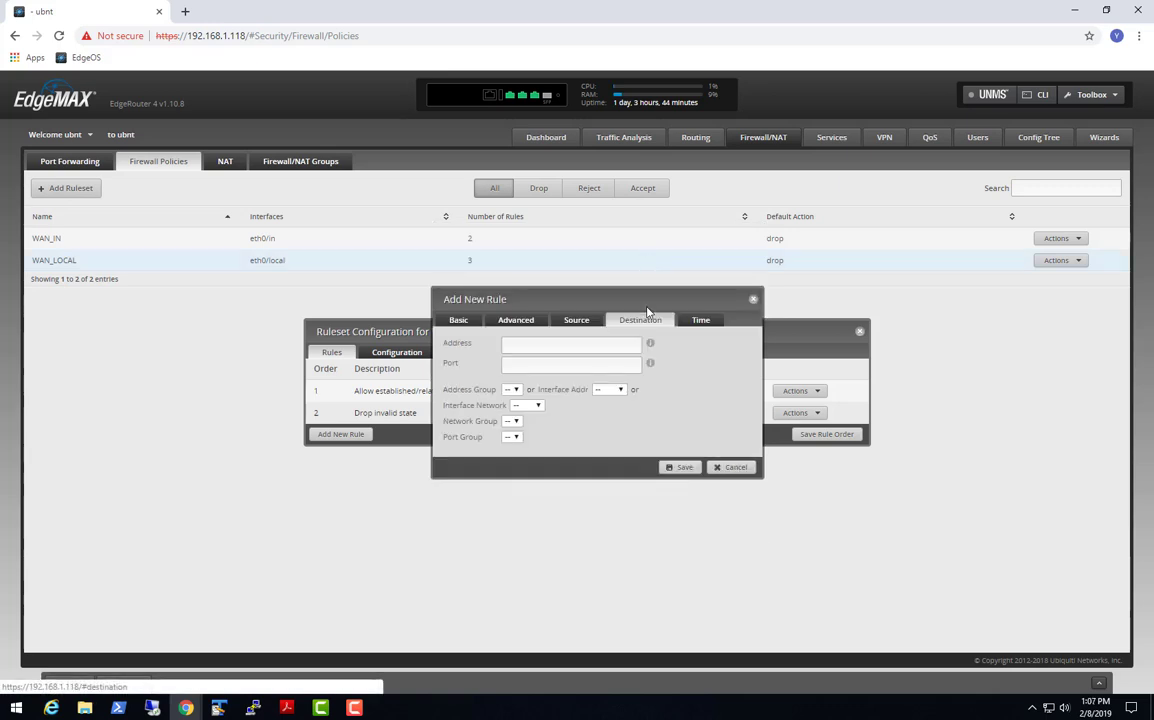
{"action": "left_click", "coordinate": [578, 365]}
{"action": "left_click", "coordinate": [548, 393]}
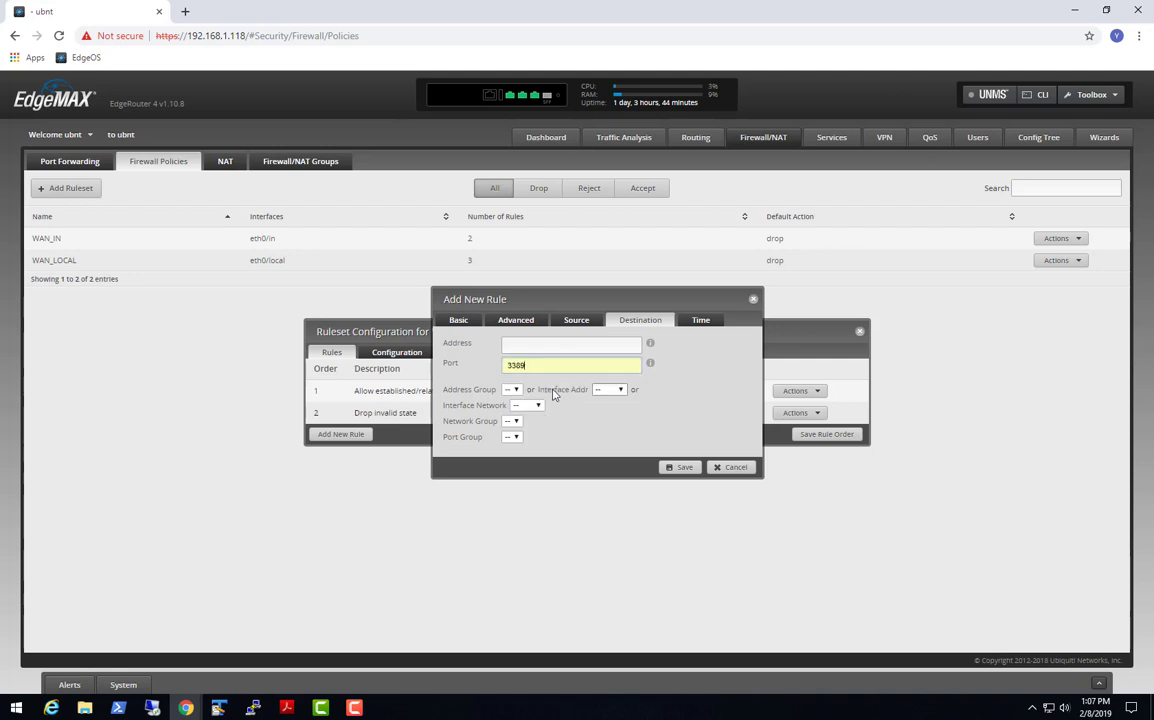
{"action": "left_click", "coordinate": [684, 468]}
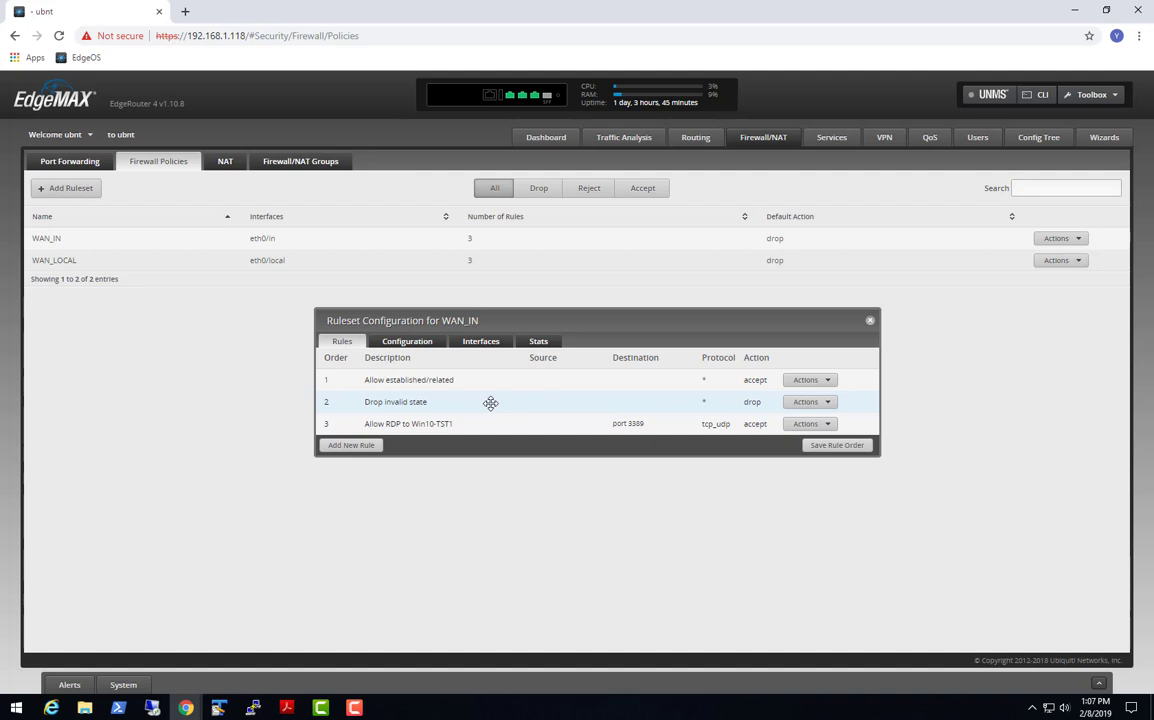
Check WAN_IN's stats showing no packets yet for the RDP rule, then close the ruleset dialog
{"action": "left_click", "coordinate": [538, 342]}
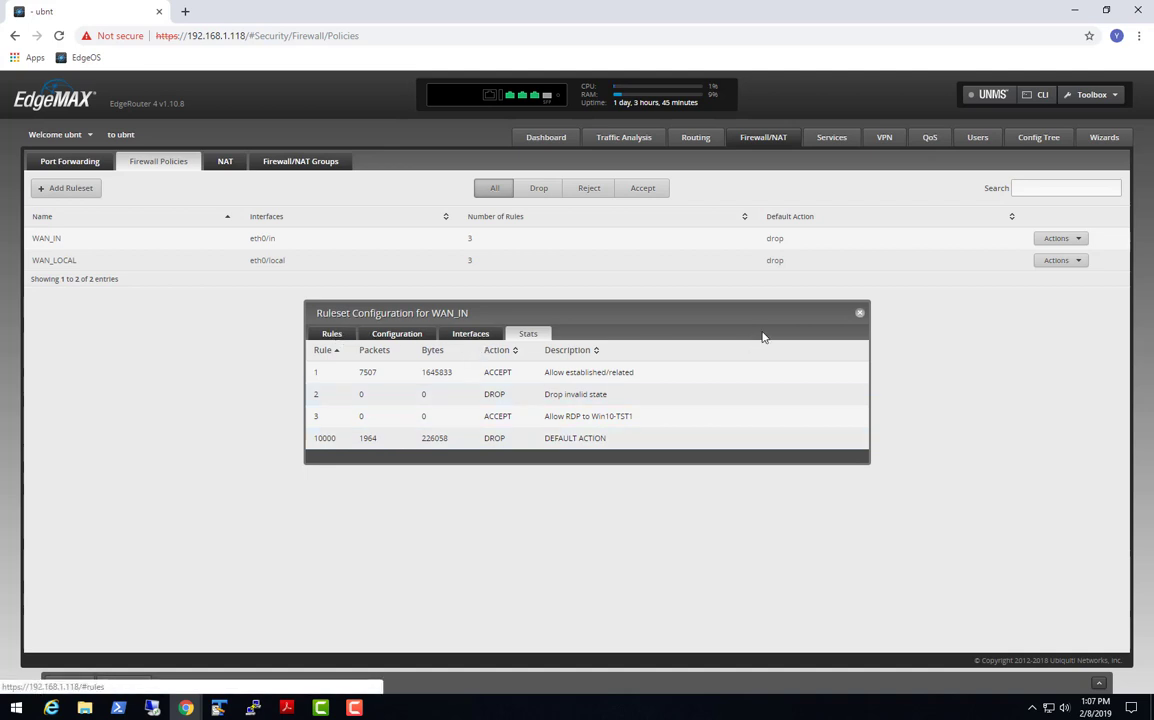
{"action": "left_click", "coordinate": [331, 335]}
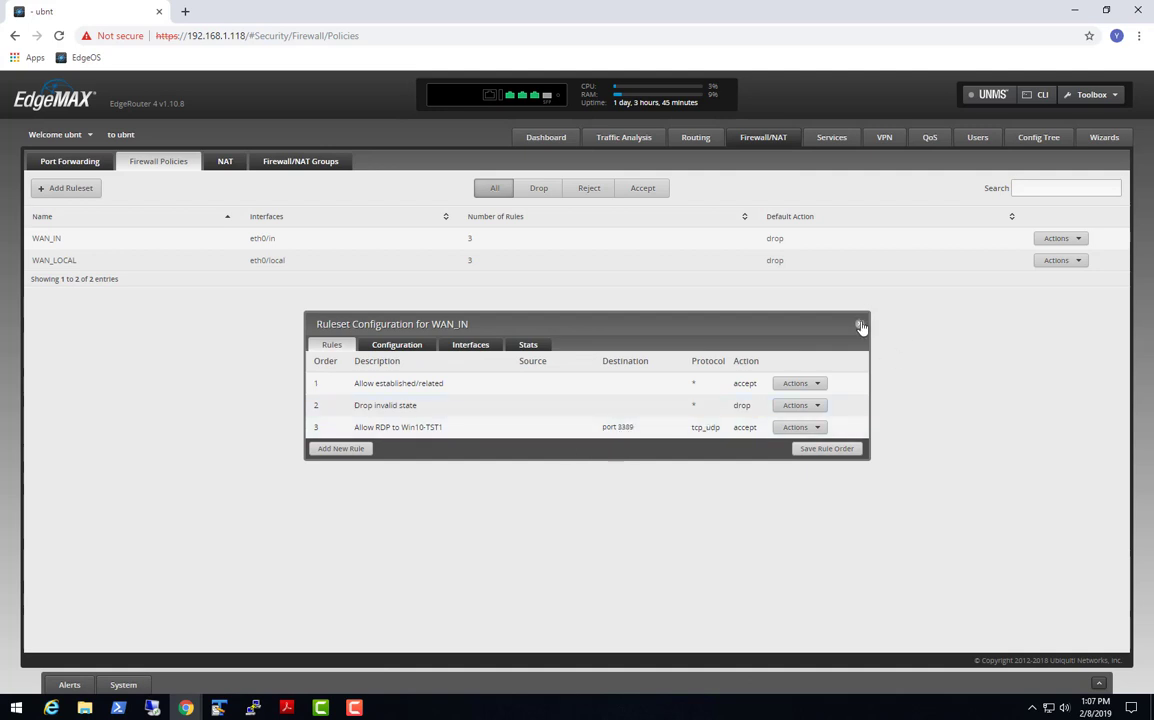
{"action": "left_click", "coordinate": [860, 326]}
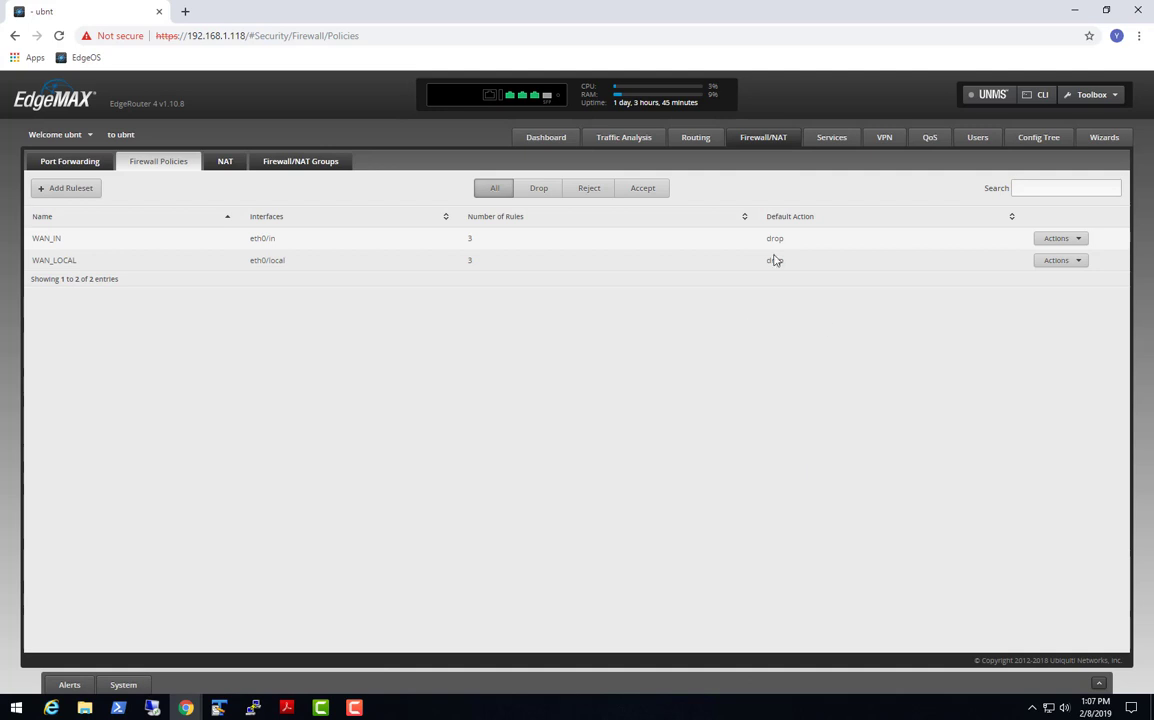
Start destination NAT rule 'Allow RDP to Win10-TST1' on eth0, translating to 10.10.1.24 port 3389
{"action": "left_click", "coordinate": [225, 163]}
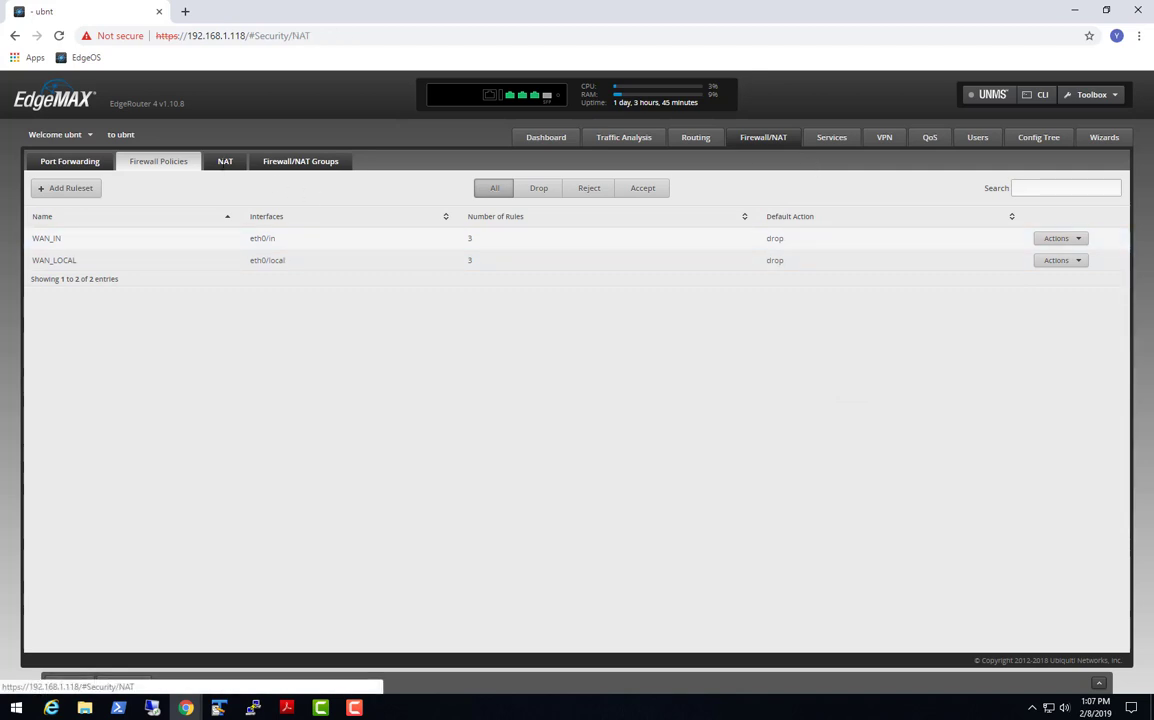
{"action": "left_click", "coordinate": [68, 305]}
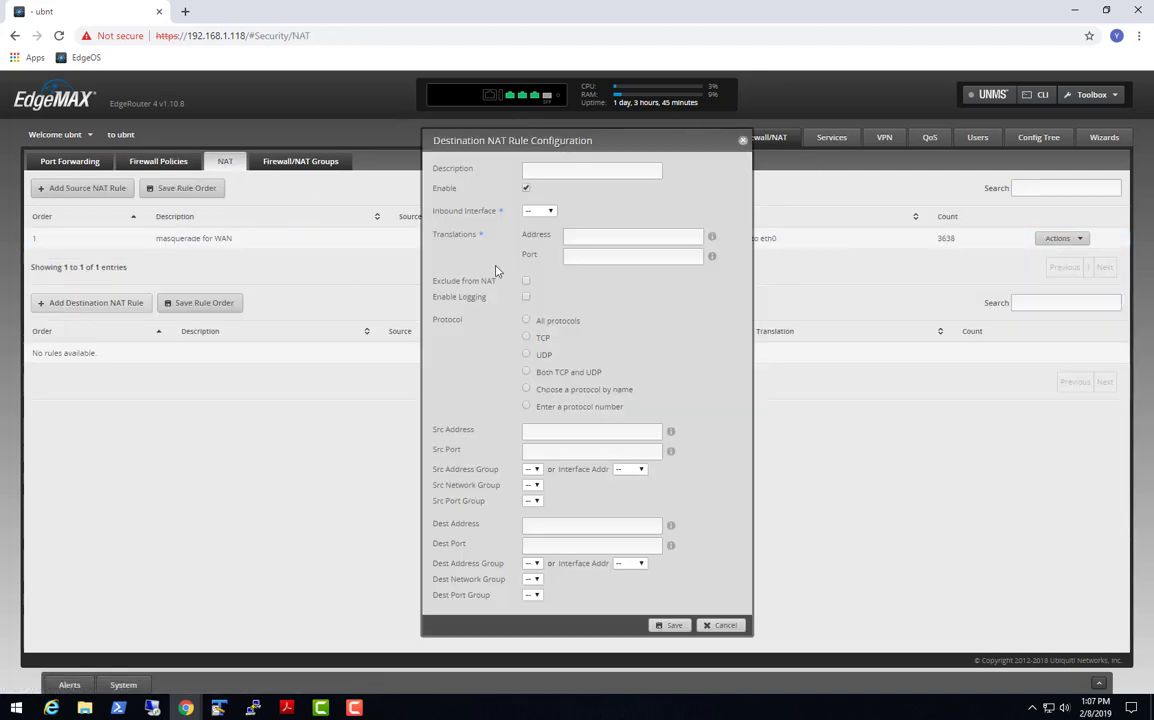
{"action": "left_click", "coordinate": [546, 173]}
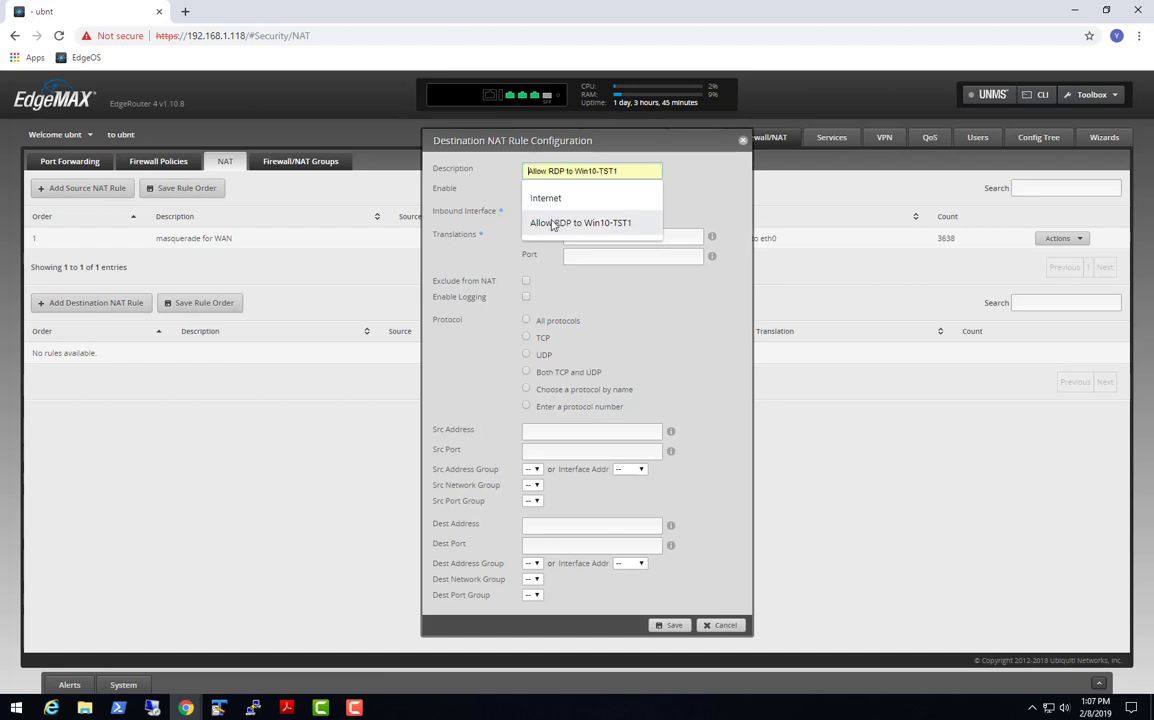
{"action": "left_click", "coordinate": [552, 223]}
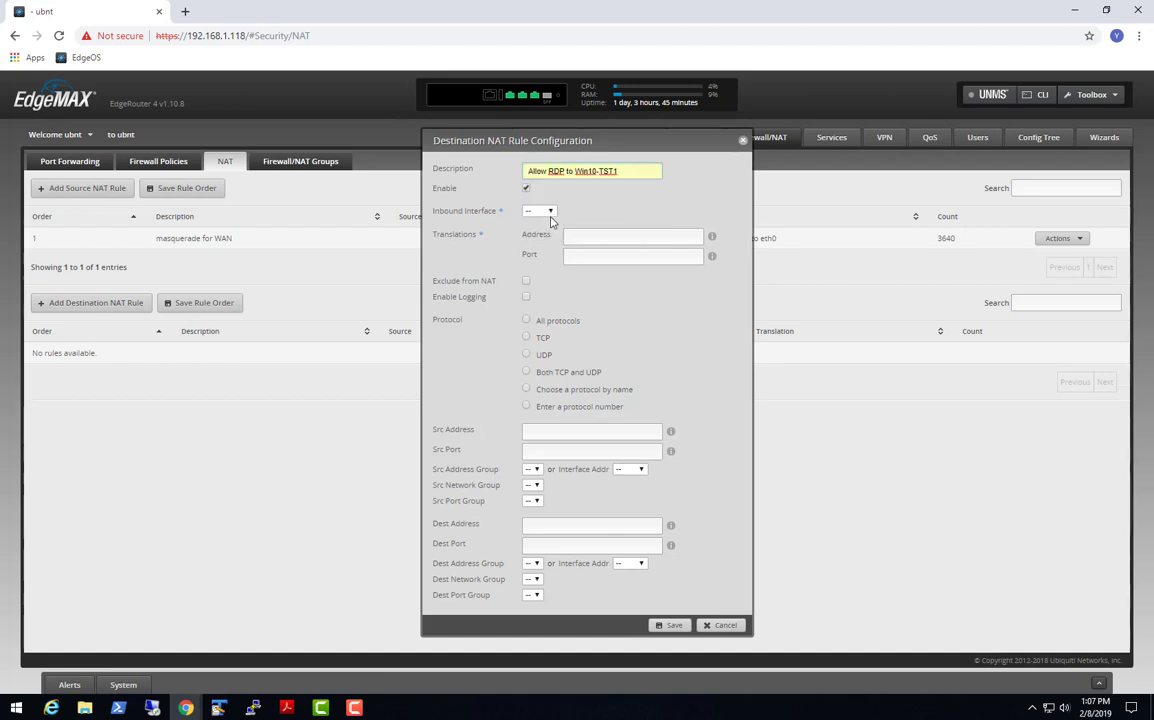
{"action": "left_click", "coordinate": [550, 212]}
{"action": "left_click", "coordinate": [544, 235]}
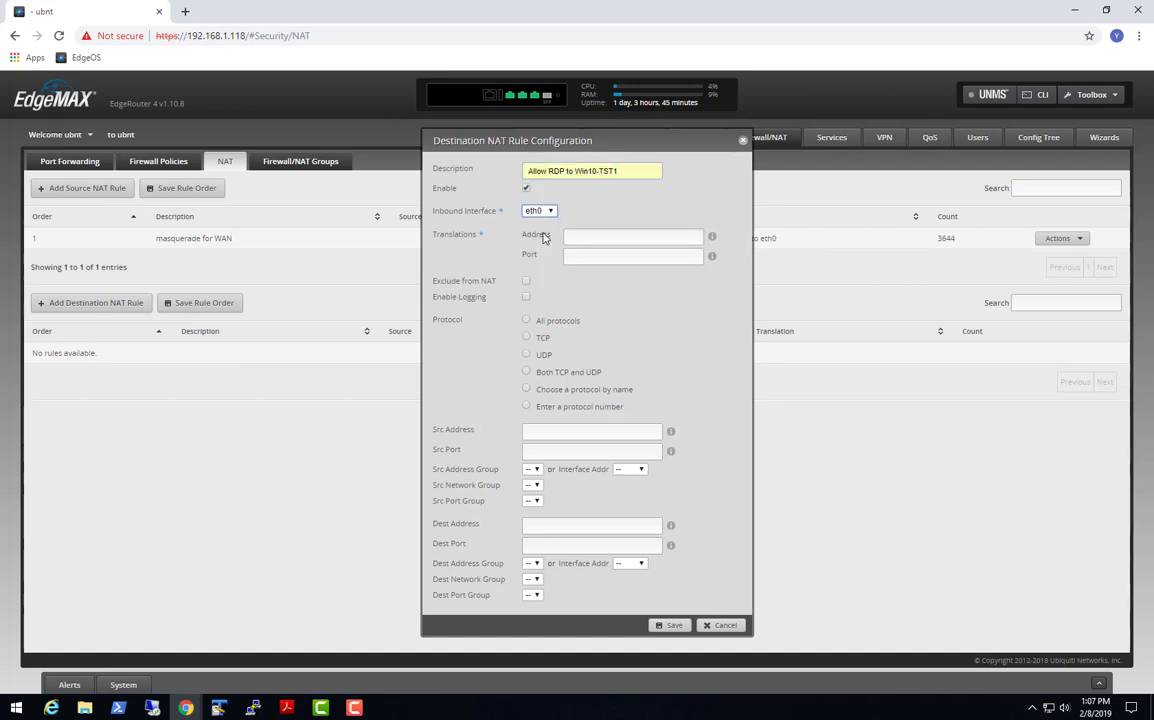
{"action": "left_click", "coordinate": [588, 238]}
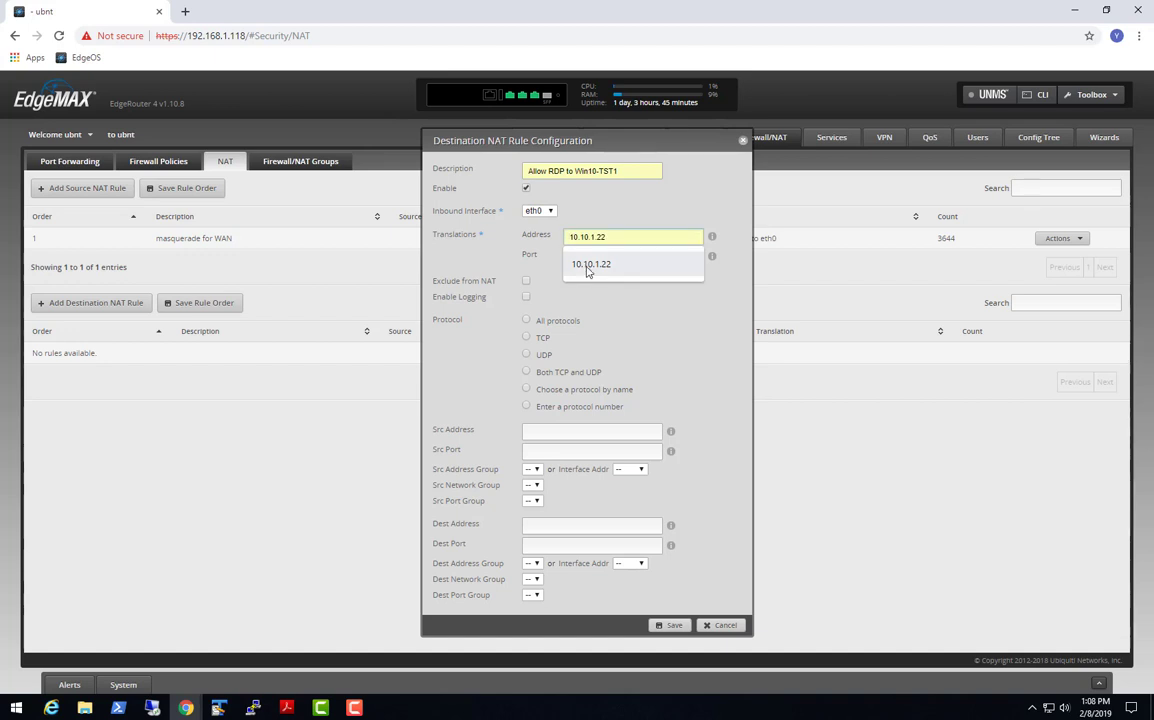
{"action": "left_click", "coordinate": [590, 266]}
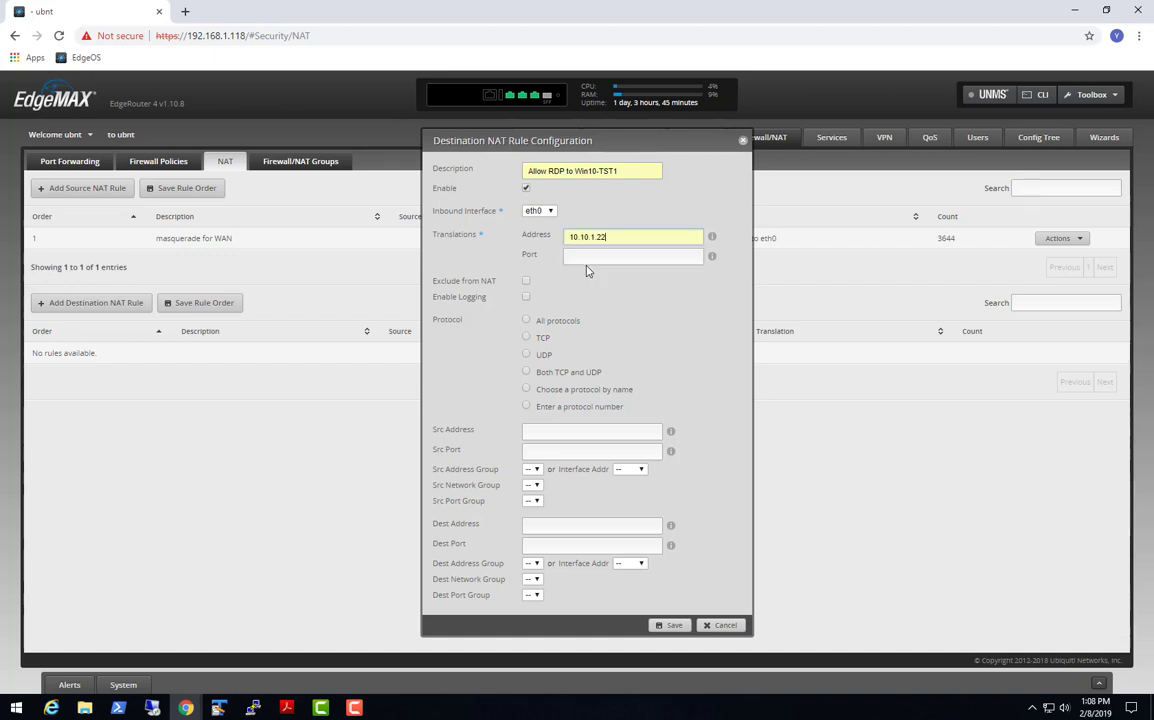
{"action": "left_click", "coordinate": [590, 257]}
{"action": "left_click", "coordinate": [591, 273]}
{"action": "left_click", "coordinate": [617, 237]}
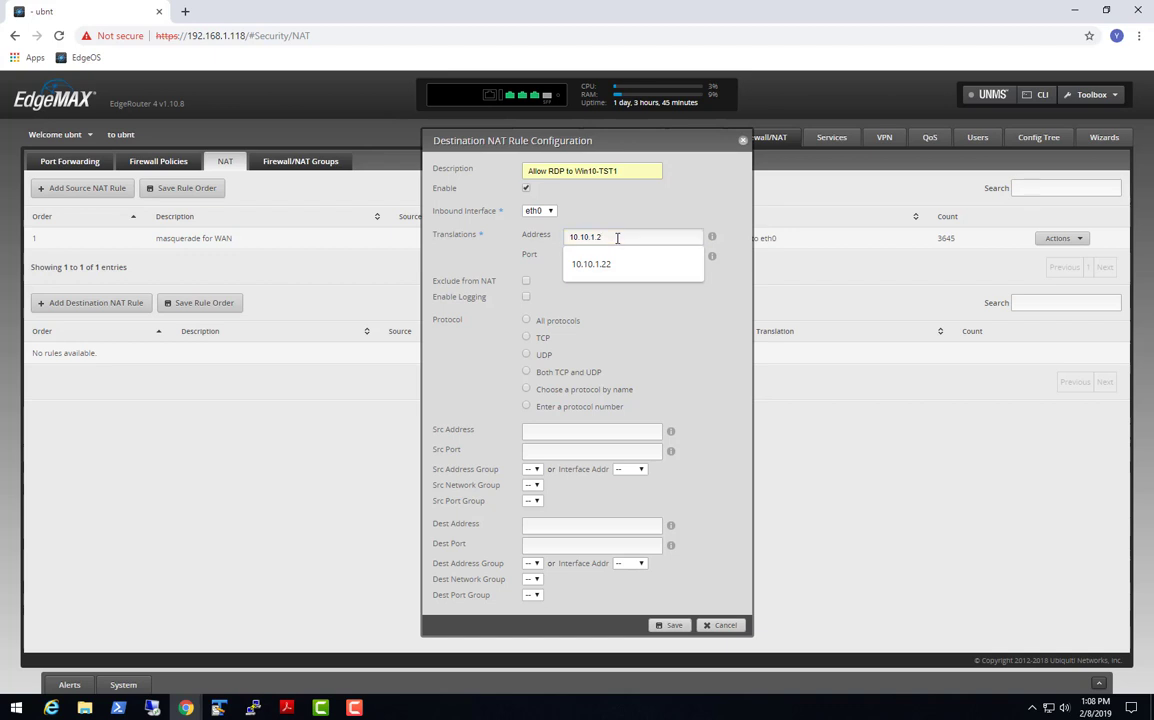
{"action": "type", "text": "4"}
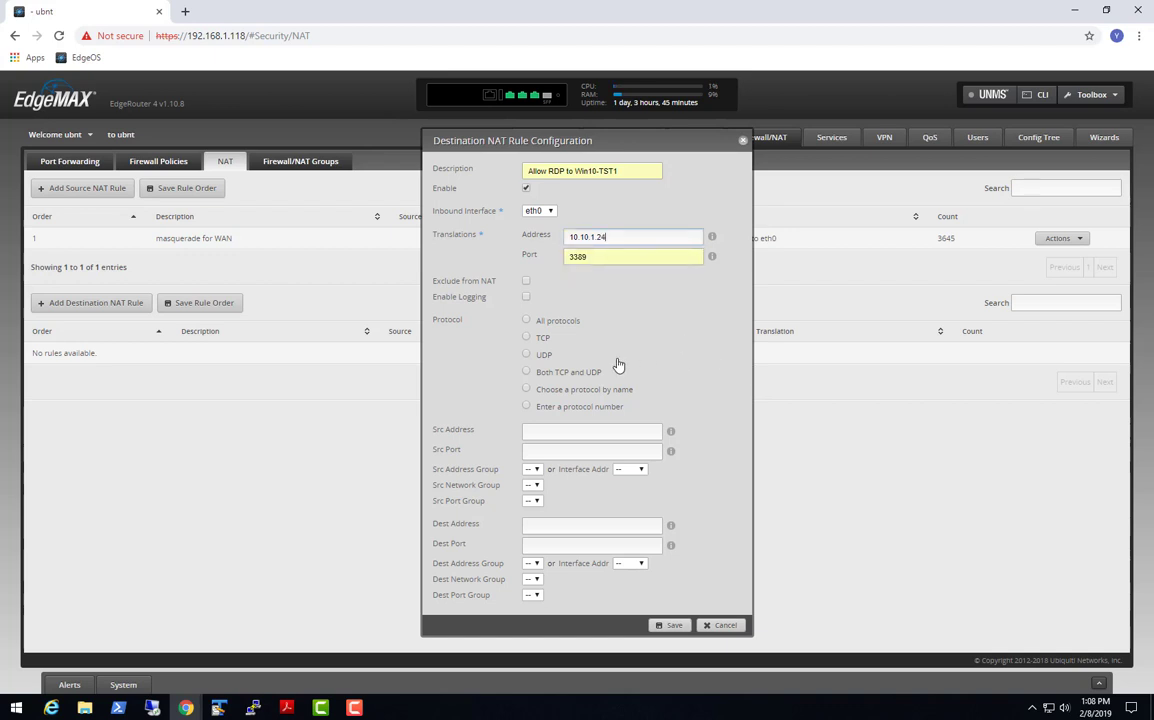
Match TCP and UDP to destination 192.168.1.119 port 3389 and save the NAT rule
{"action": "left_click", "coordinate": [526, 372]}
{"action": "left_click", "coordinate": [577, 524]}
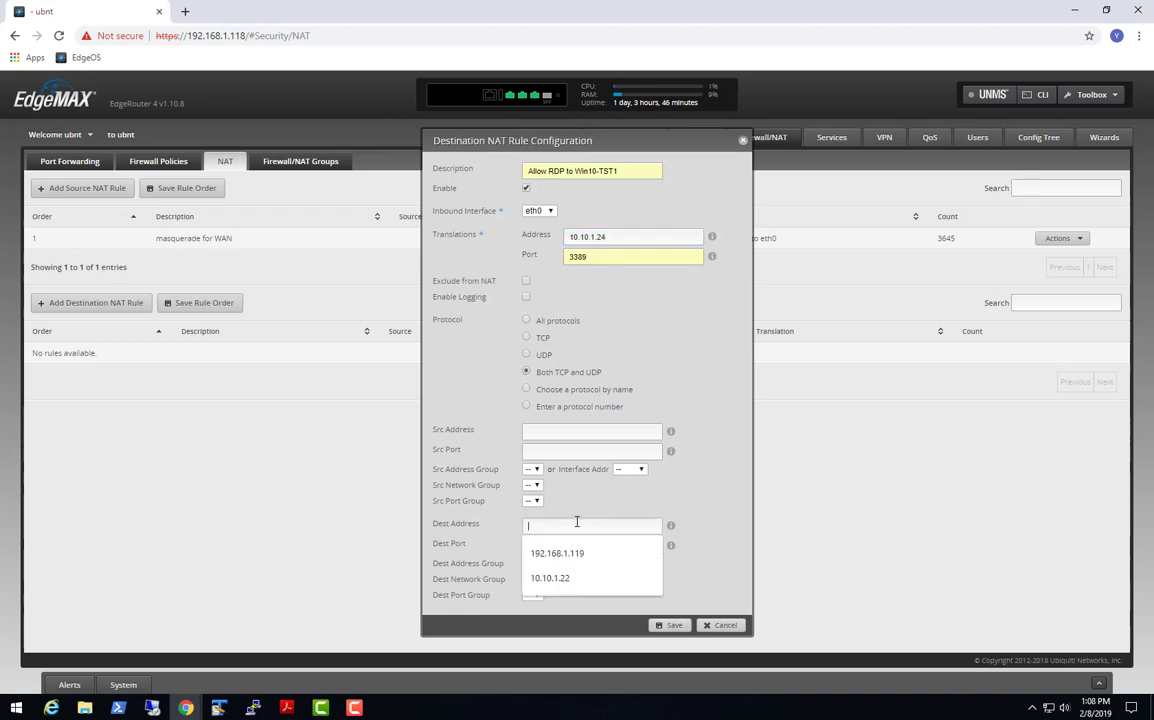
{"action": "left_click", "coordinate": [578, 553]}
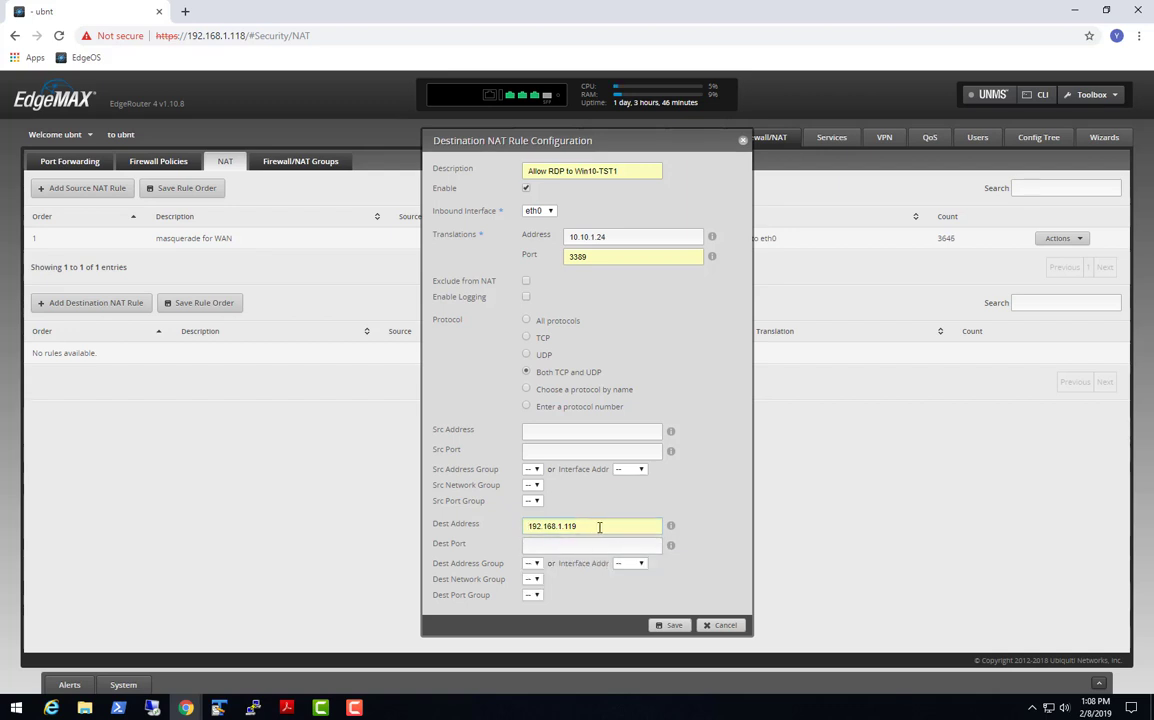
{"action": "left_click", "coordinate": [582, 548]}
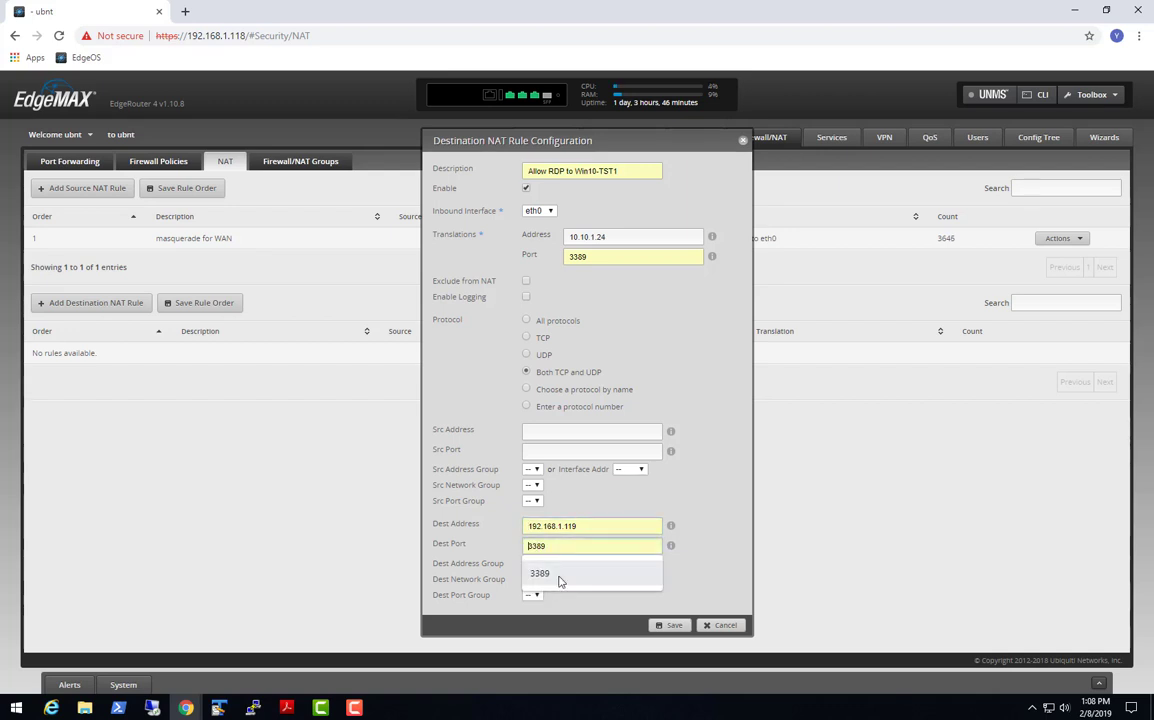
{"action": "left_click", "coordinate": [556, 585]}
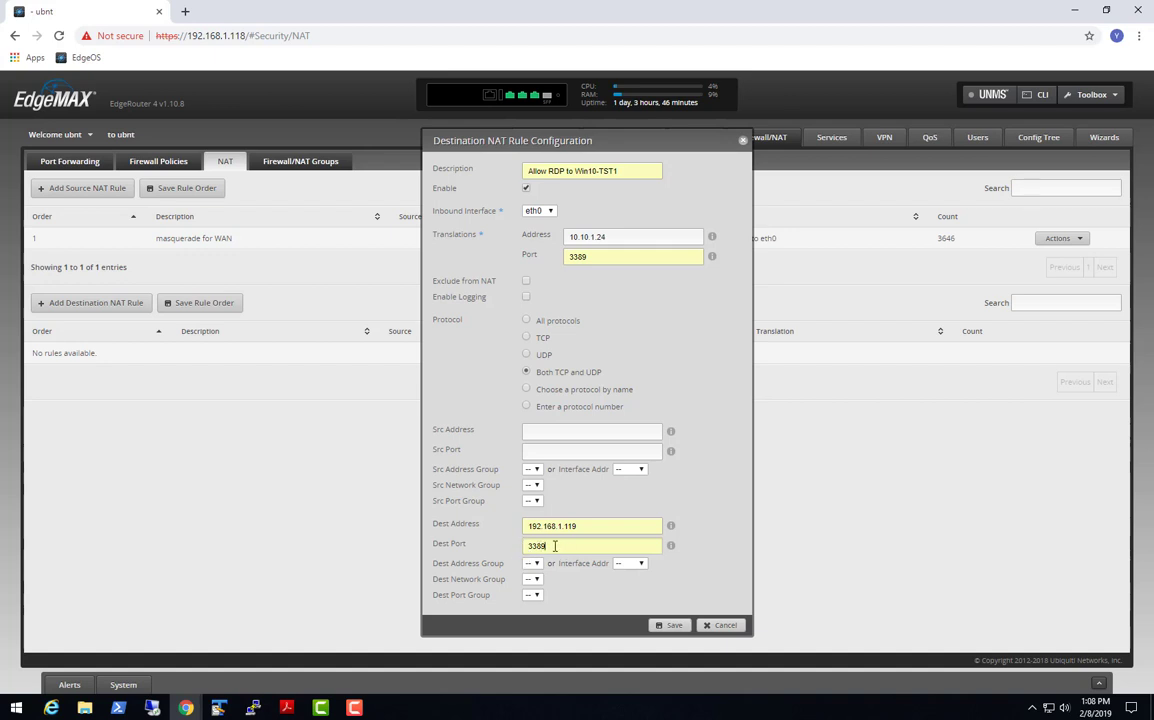
{"action": "left_click", "coordinate": [600, 257]}
{"action": "left_click", "coordinate": [669, 628]}
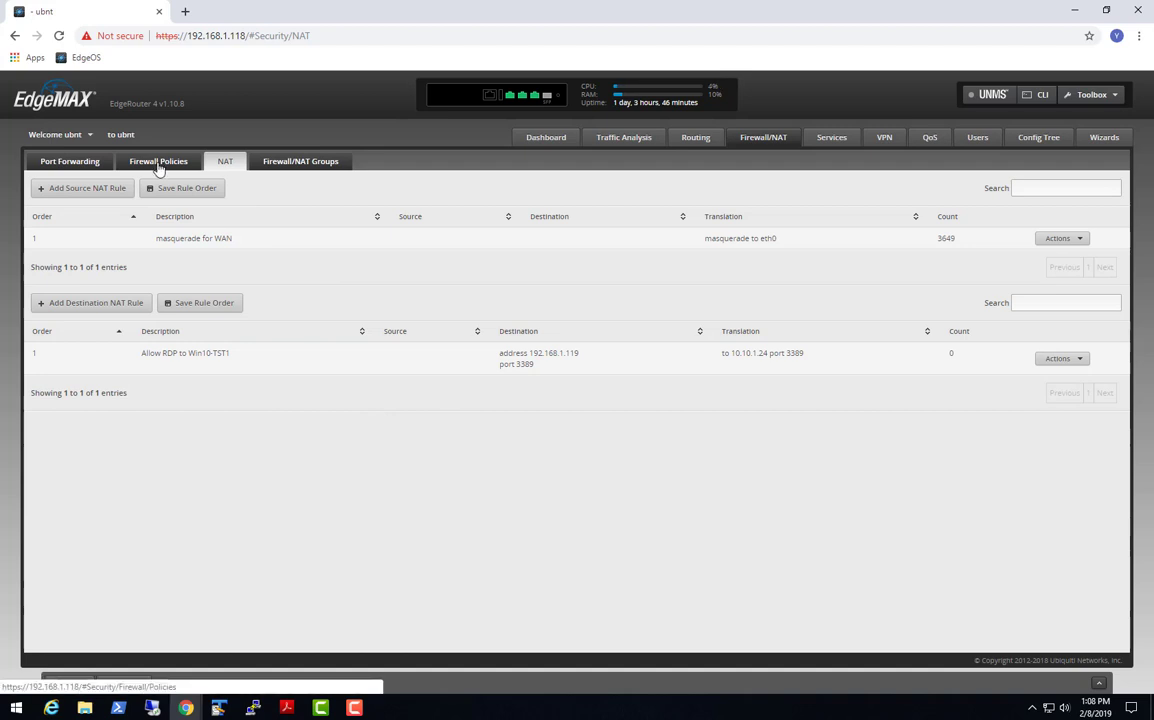
Start a Remote Desktop connection to 192.168.1.119, chosen from the Computer list
{"action": "left_click", "coordinate": [1073, 14]}
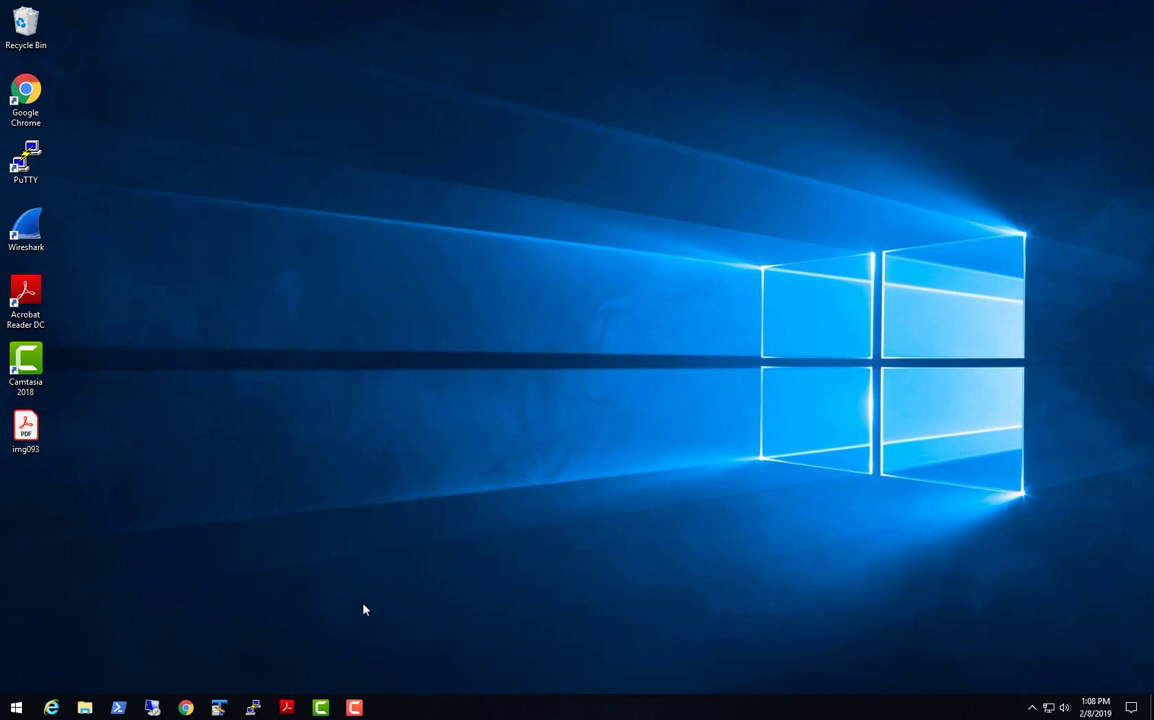
{"action": "left_click", "coordinate": [152, 708]}
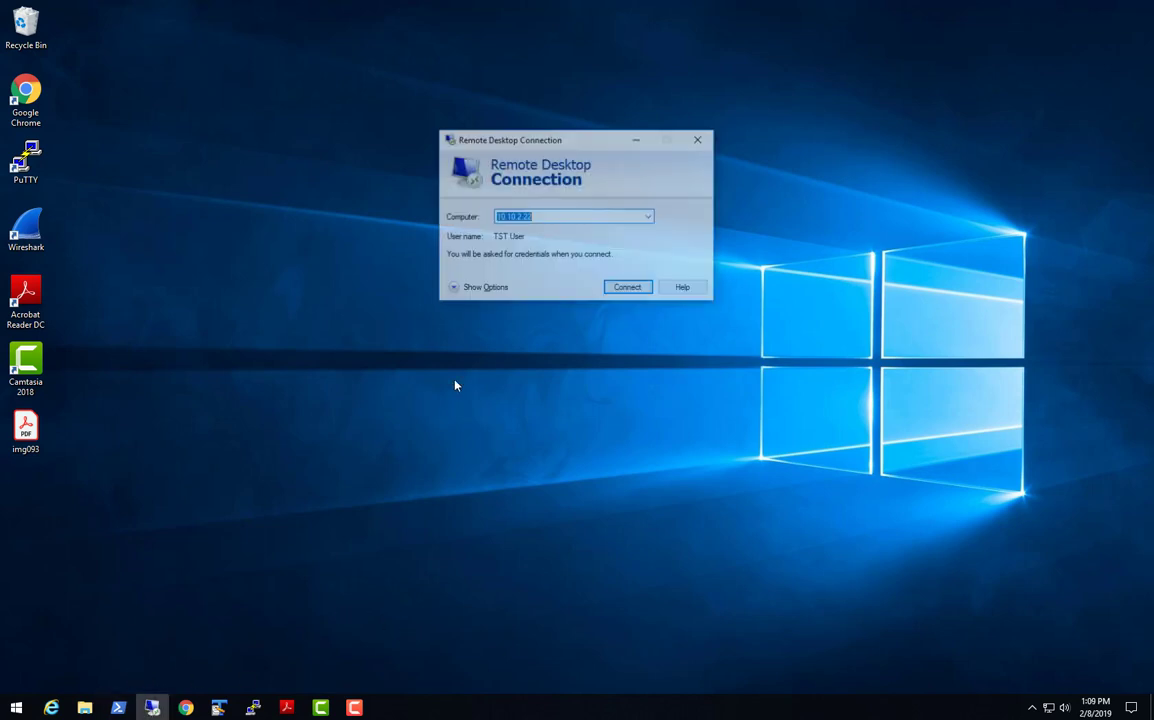
{"action": "left_click", "coordinate": [649, 217]}
{"action": "left_click", "coordinate": [607, 243]}
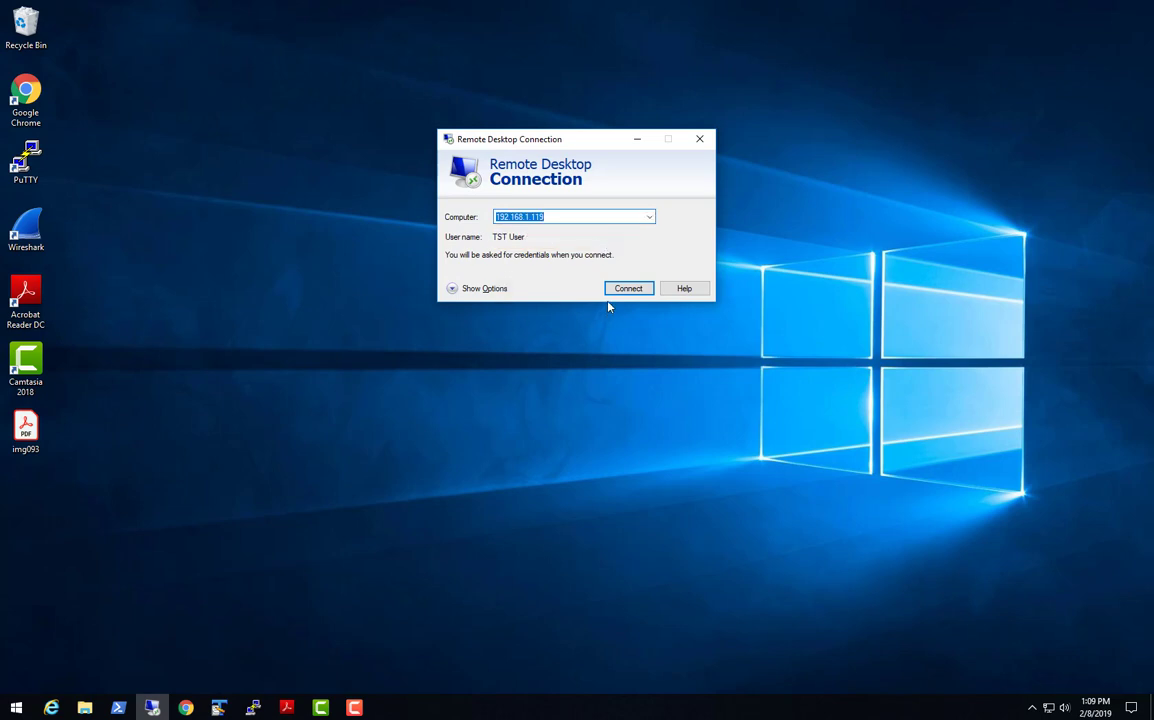
{"action": "left_click", "coordinate": [617, 289]}
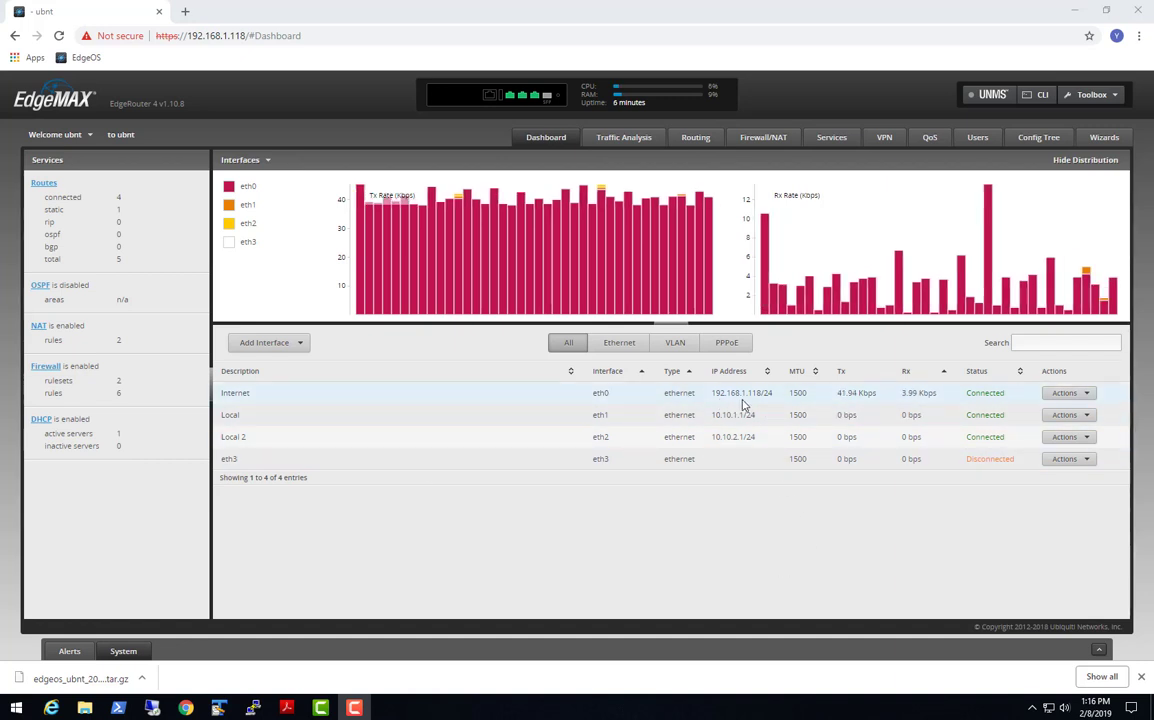
Retry the Remote Desktop connection to 192.168.1.119 until the password prompt appears
{"action": "left_click", "coordinate": [1073, 10]}
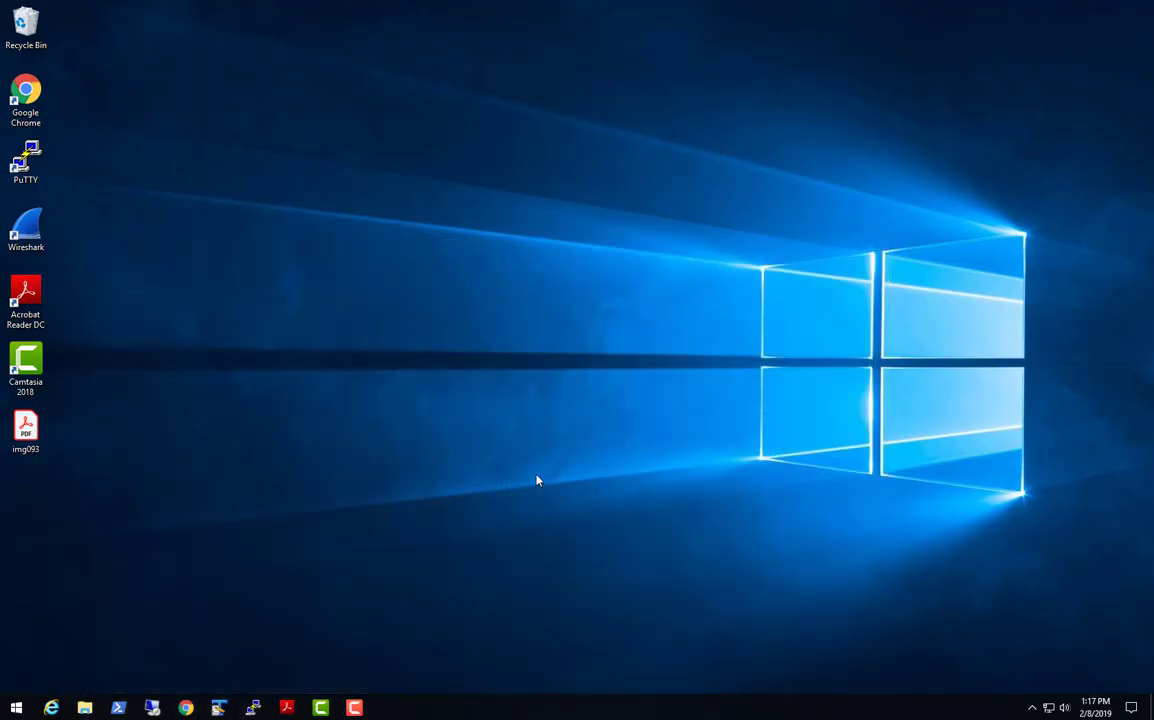
{"action": "left_click", "coordinate": [152, 707]}
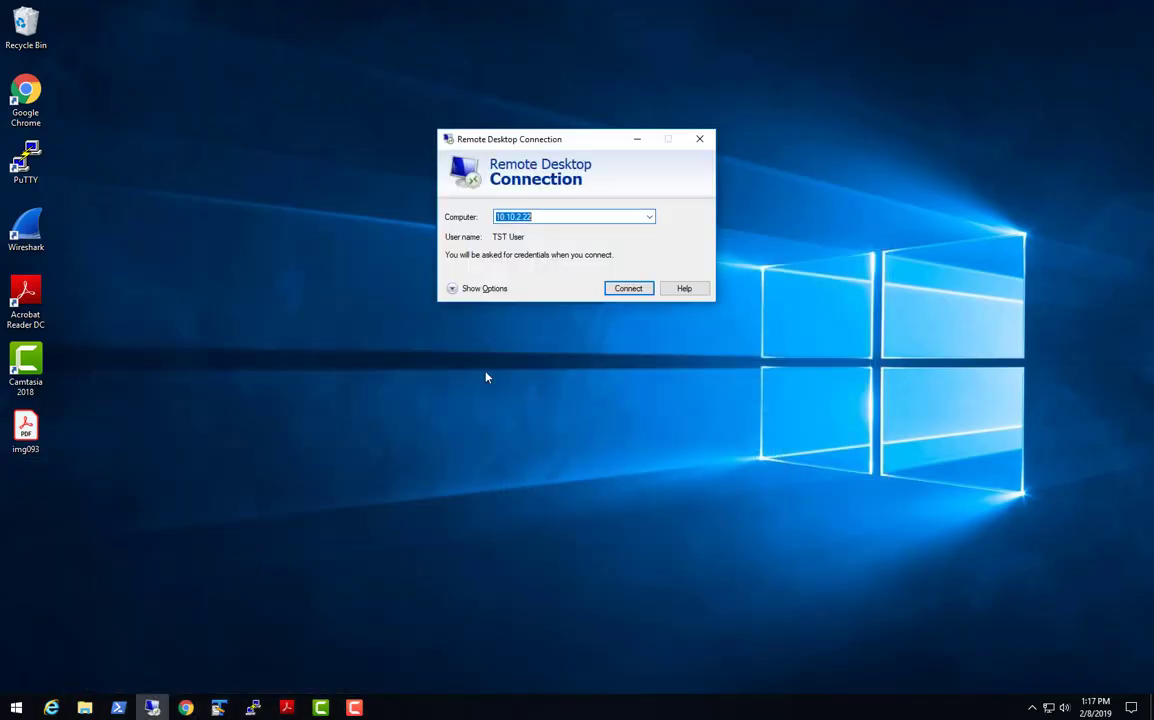
{"action": "left_click", "coordinate": [650, 219]}
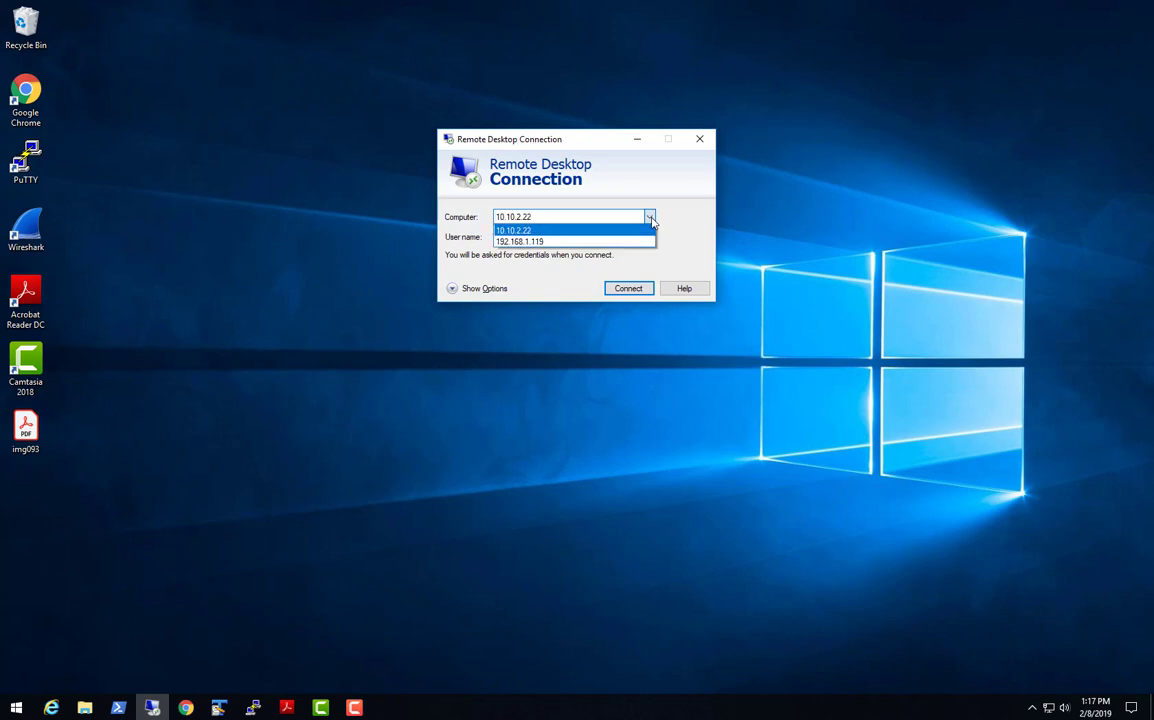
{"action": "left_click", "coordinate": [580, 242]}
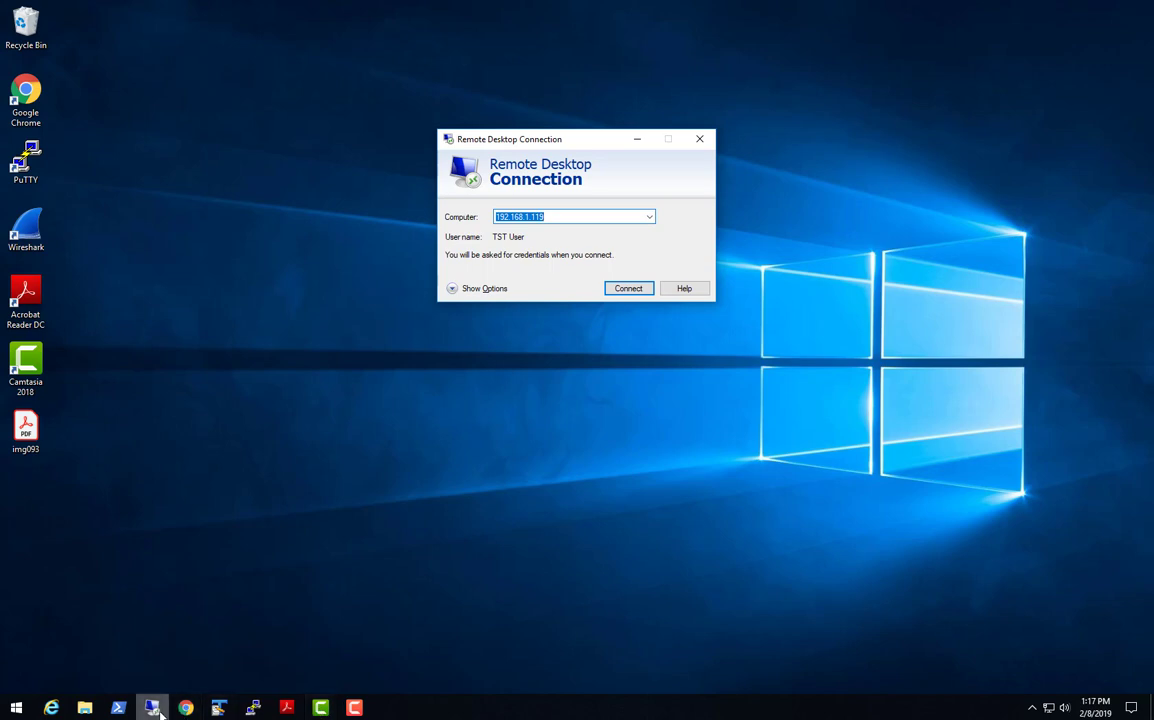
{"action": "mouse_move", "coordinate": [183, 713]}
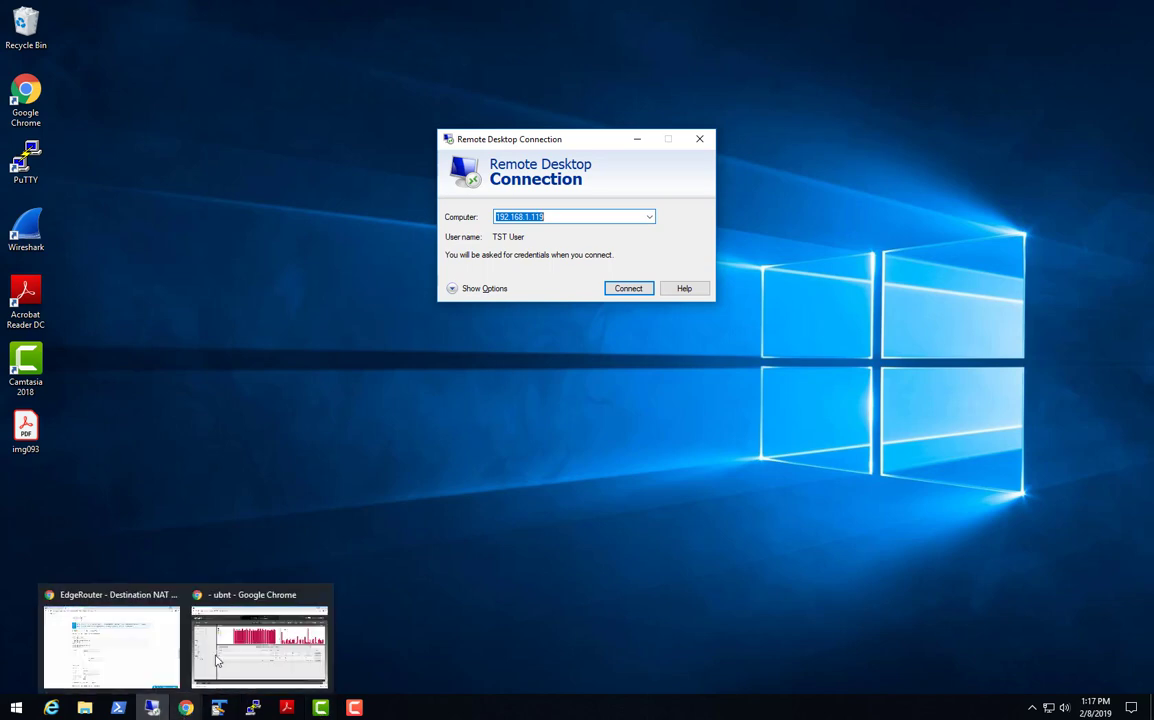
{"action": "left_click", "coordinate": [219, 662]}
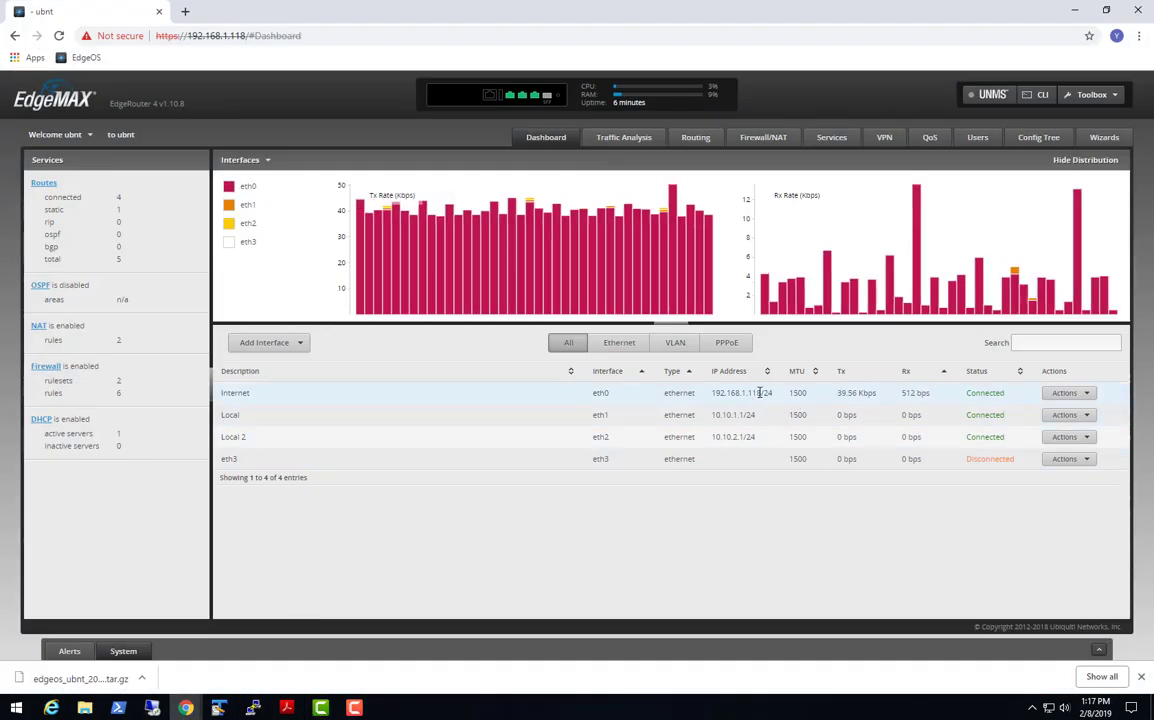
{"action": "left_click", "coordinate": [1074, 10]}
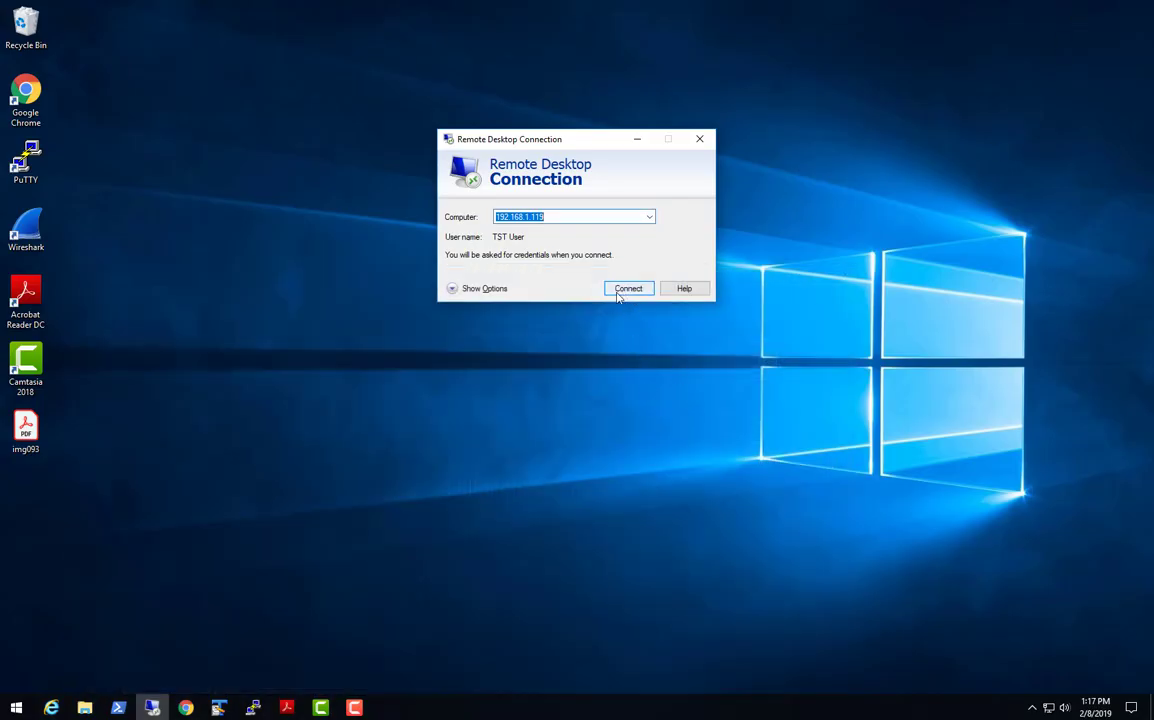
{"action": "left_click", "coordinate": [617, 292]}
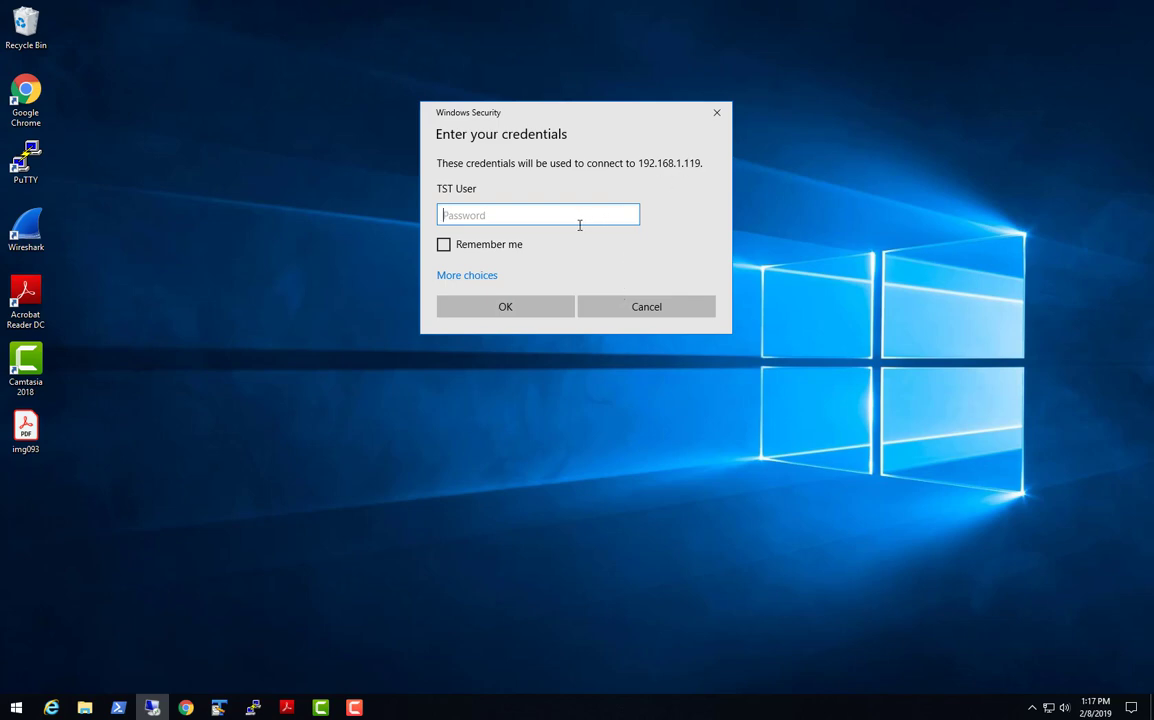
Sign in to 192.168.1.119 and check the computer name in This PC's system properties
{"action": "type", "text": "•••••••••"}
{"action": "key", "text": "Return"}
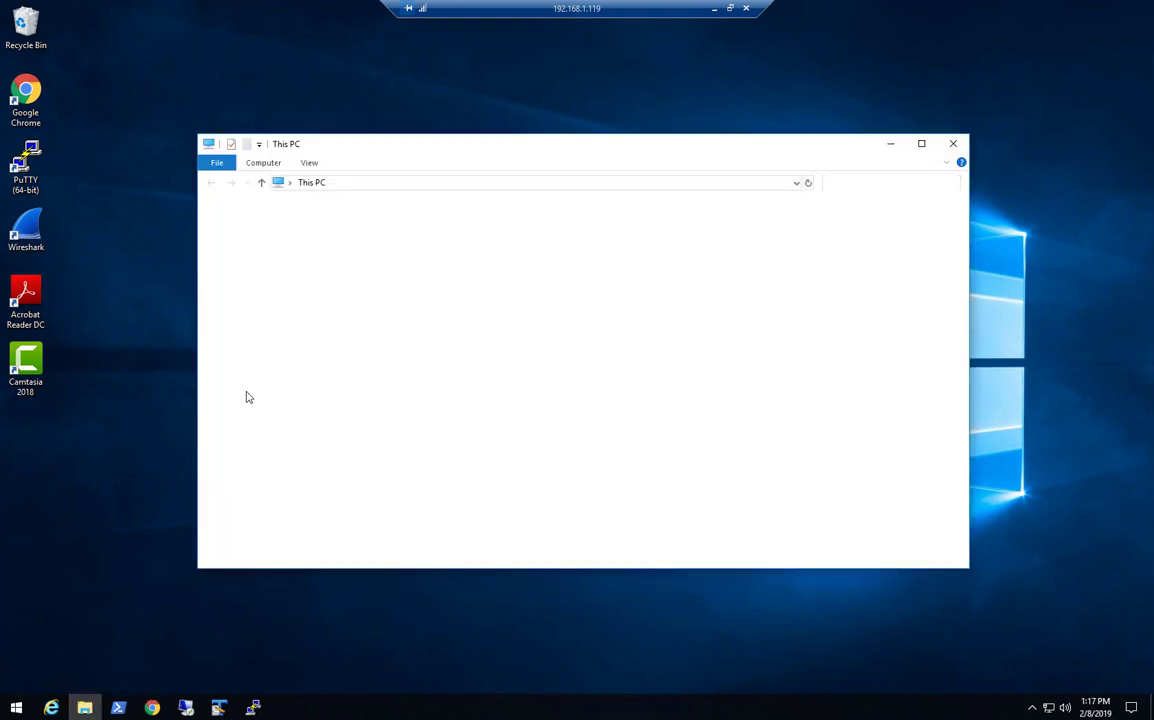
{"action": "right_click", "coordinate": [258, 374]}
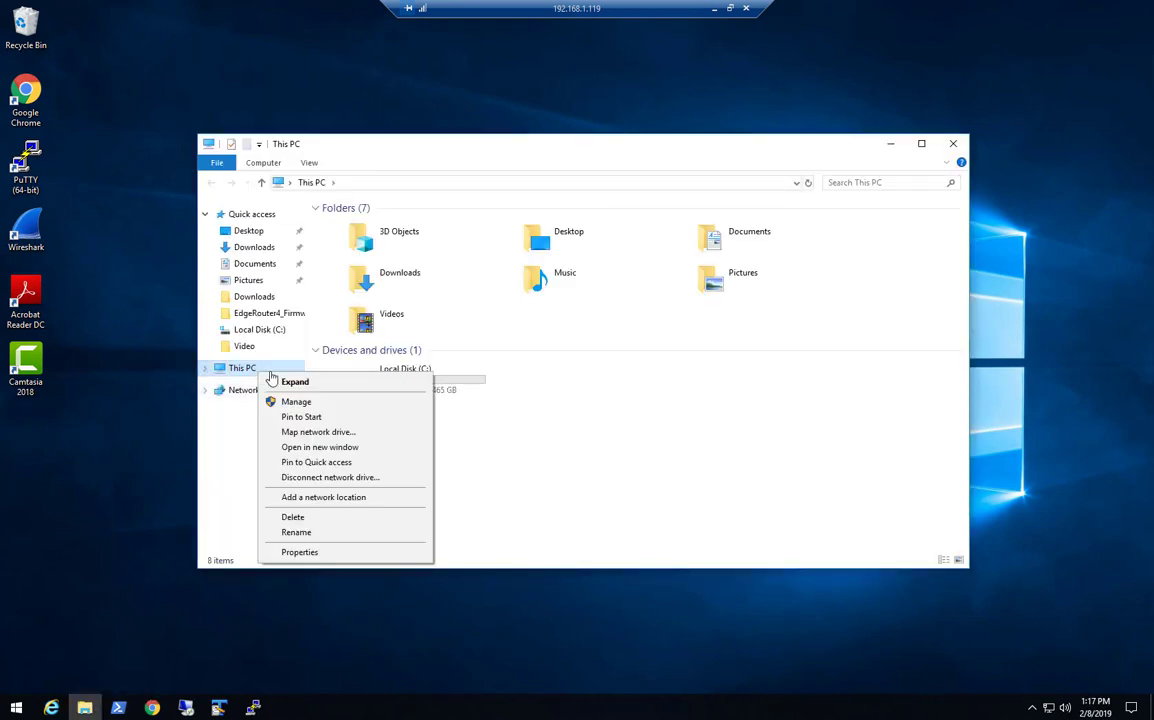
{"action": "left_click", "coordinate": [305, 551]}
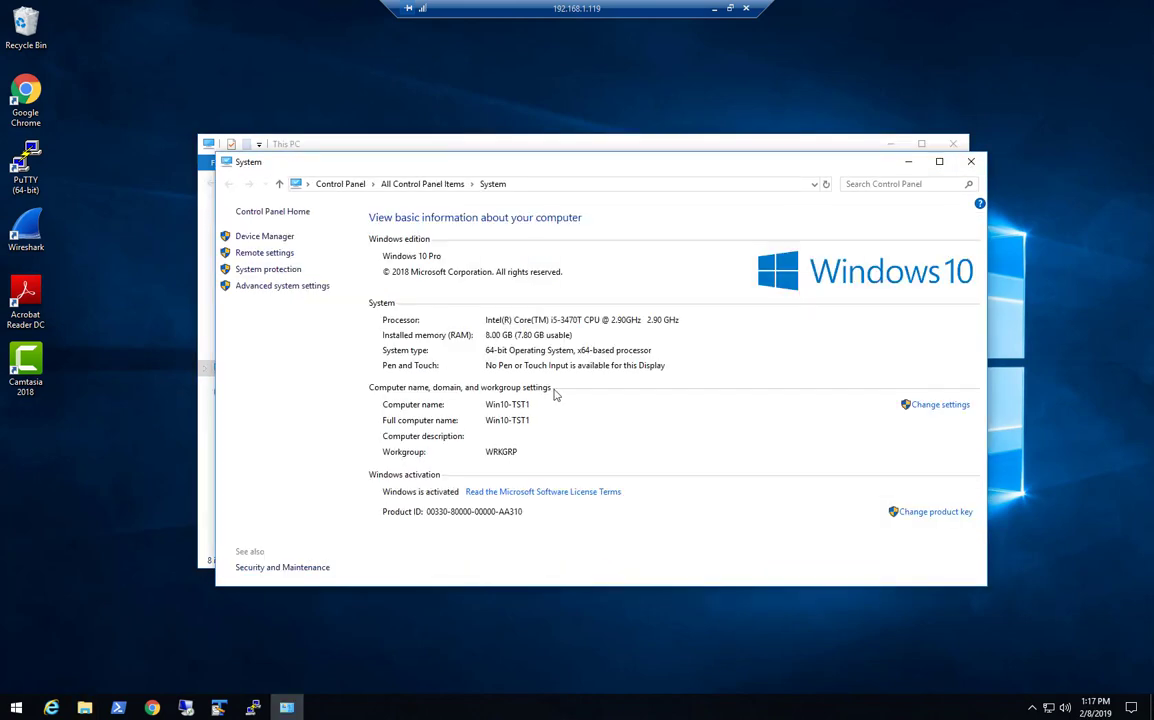
{"action": "left_click", "coordinate": [966, 160]}
{"action": "left_click", "coordinate": [954, 145]}
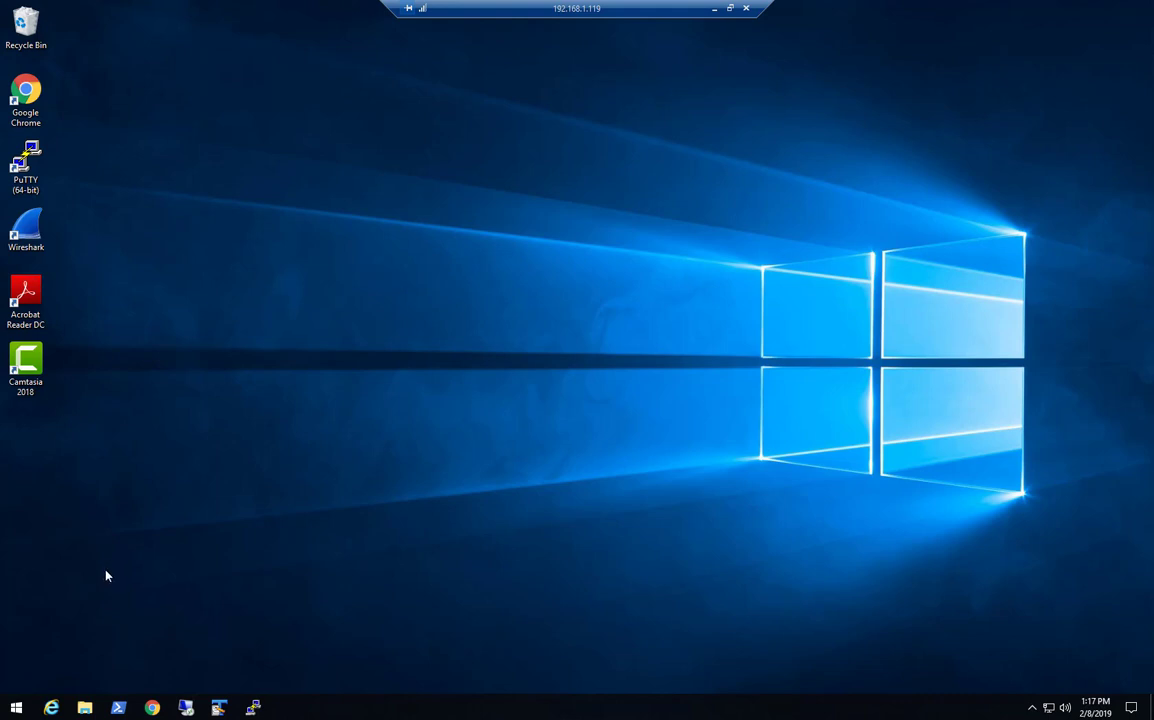
Sign out of the remote session from the Start menu's account options
{"action": "left_click", "coordinate": [12, 708]}
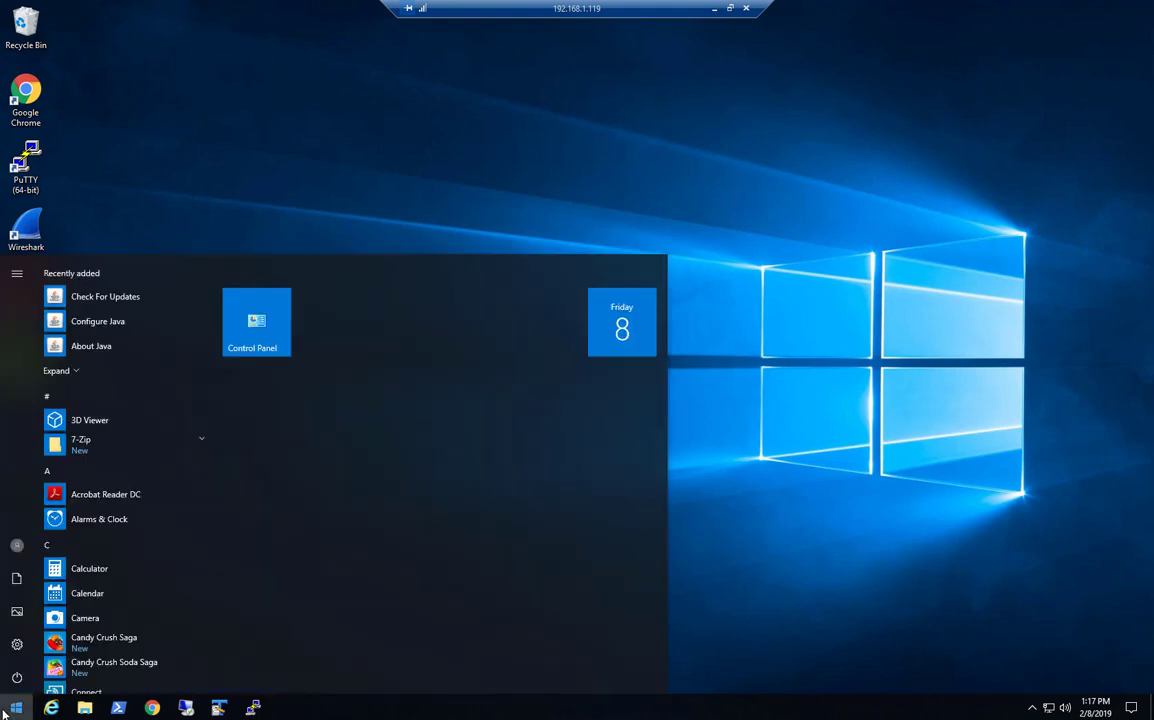
{"action": "left_click", "coordinate": [16, 545]}
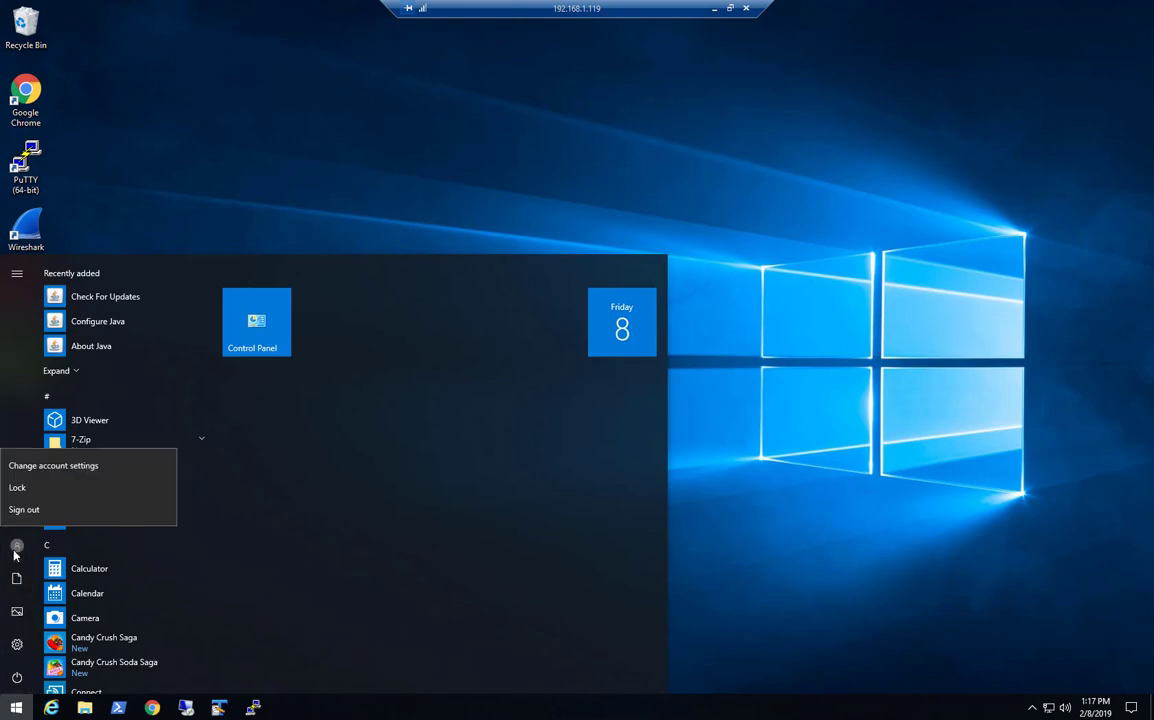
{"action": "left_click", "coordinate": [92, 511]}
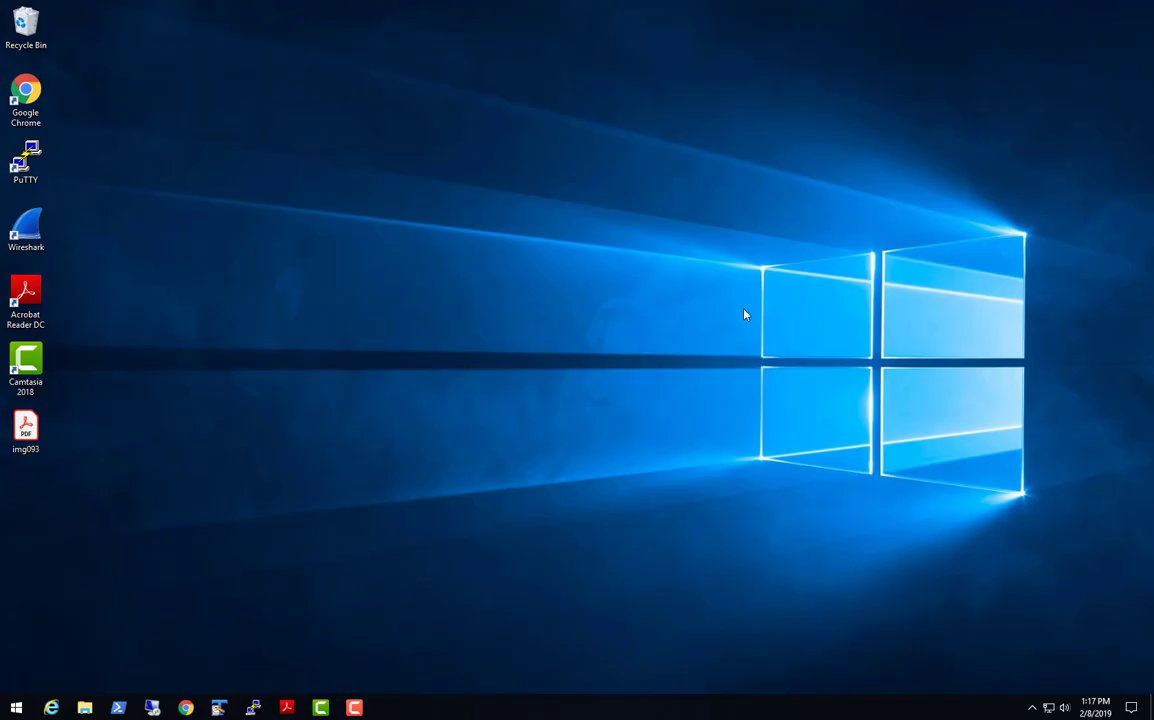
Review config.boot's WAN_IN rules, interfaces and RDP NAT rule to 10.10.1.24, then close TextPad
{"action": "left_click", "coordinate": [219, 705]}
{"action": "scroll", "coordinate": [492, 362], "scroll_direction": "up", "scroll_amount": 5}
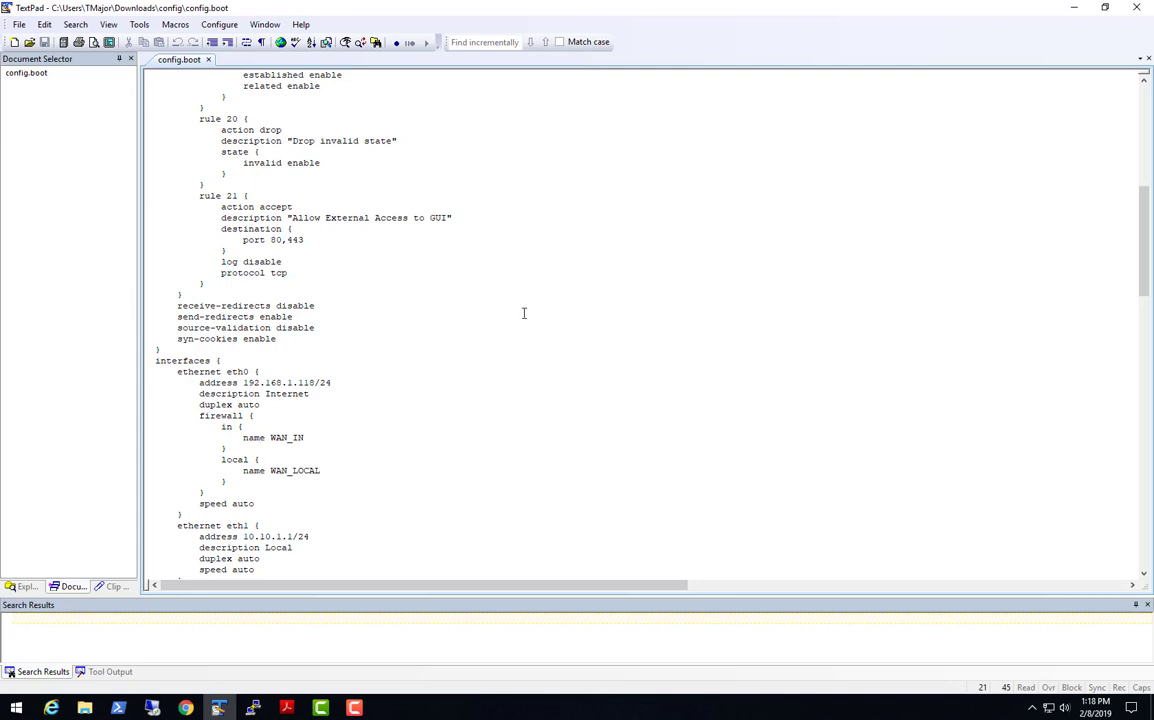
{"action": "scroll", "coordinate": [523, 314], "scroll_direction": "down", "scroll_amount": 1}
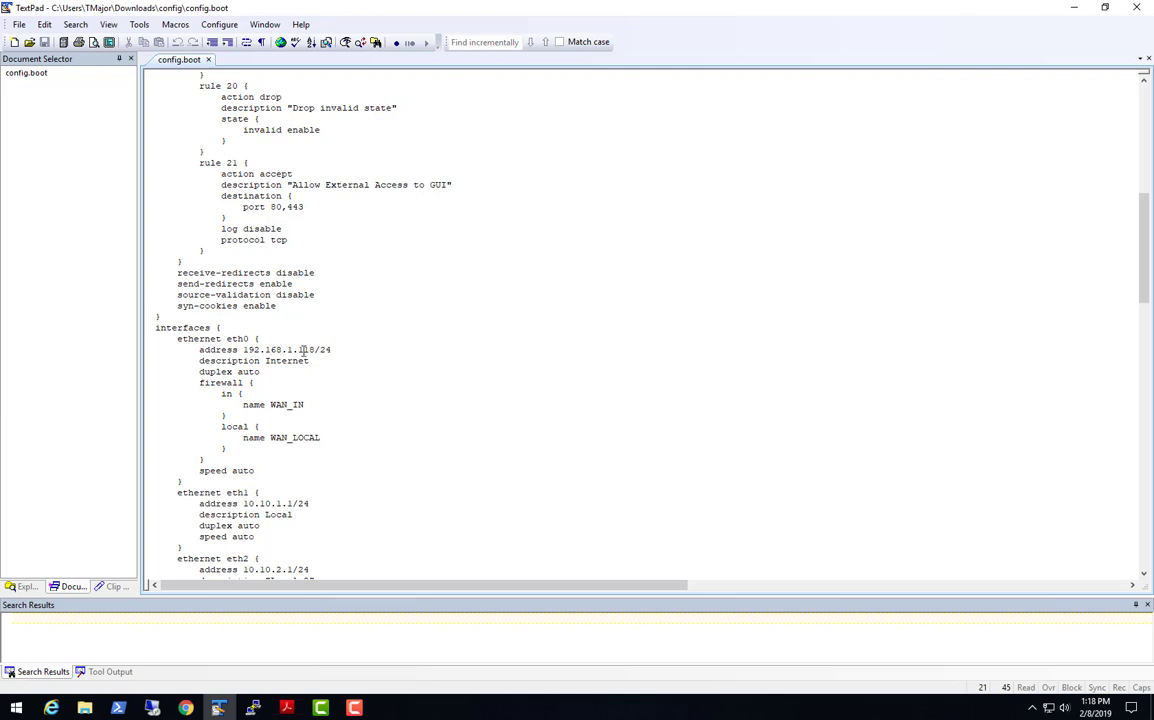
{"action": "scroll", "coordinate": [582, 346], "scroll_direction": "up", "scroll_amount": 2}
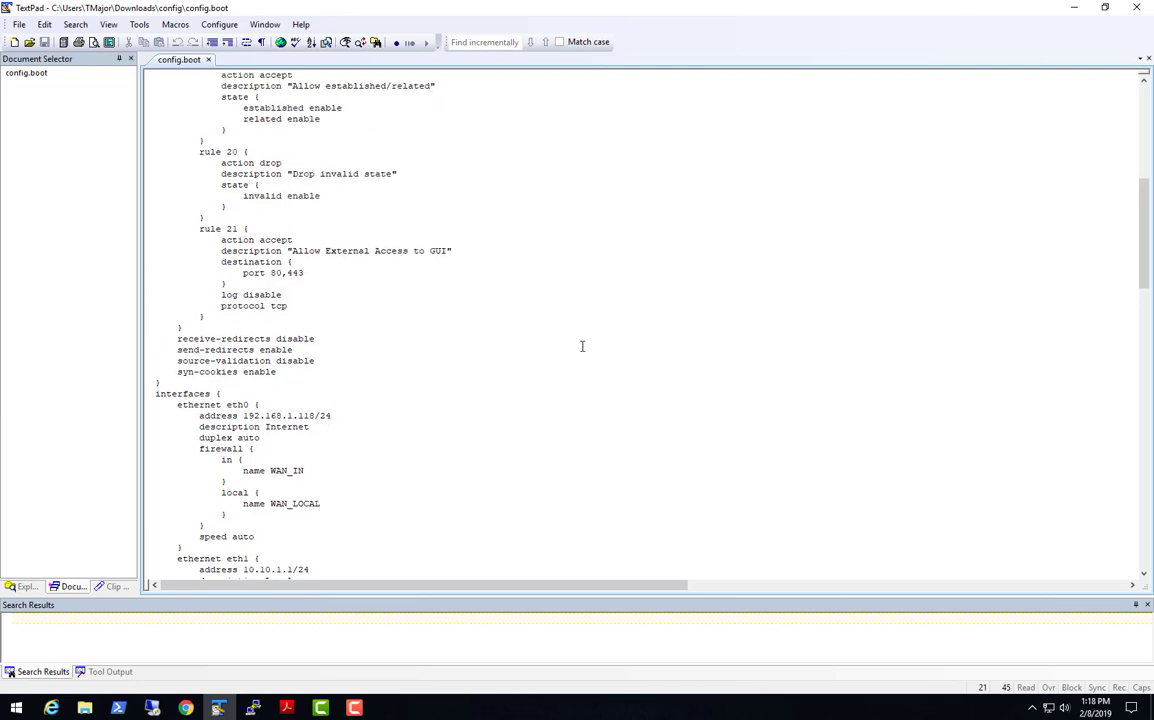
{"action": "scroll", "coordinate": [615, 298], "scroll_direction": "up", "scroll_amount": 5}
{"action": "scroll", "coordinate": [613, 297], "scroll_direction": "up", "scroll_amount": 3}
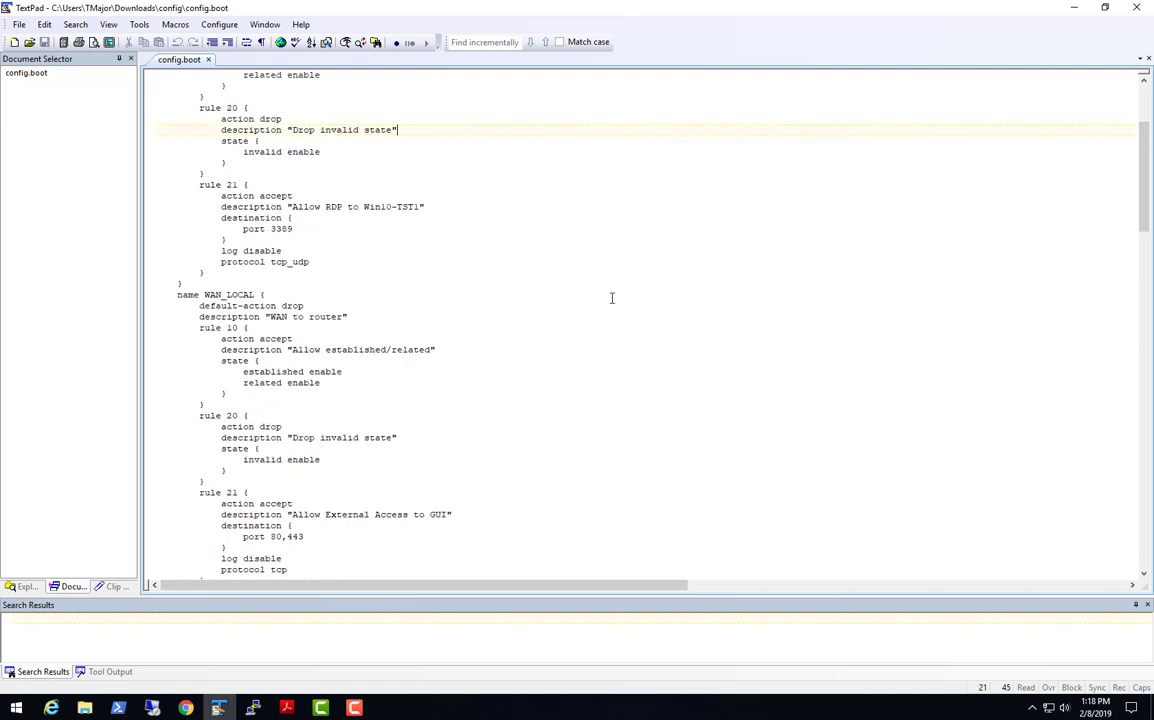
{"action": "scroll", "coordinate": [612, 297], "scroll_direction": "up", "scroll_amount": 3}
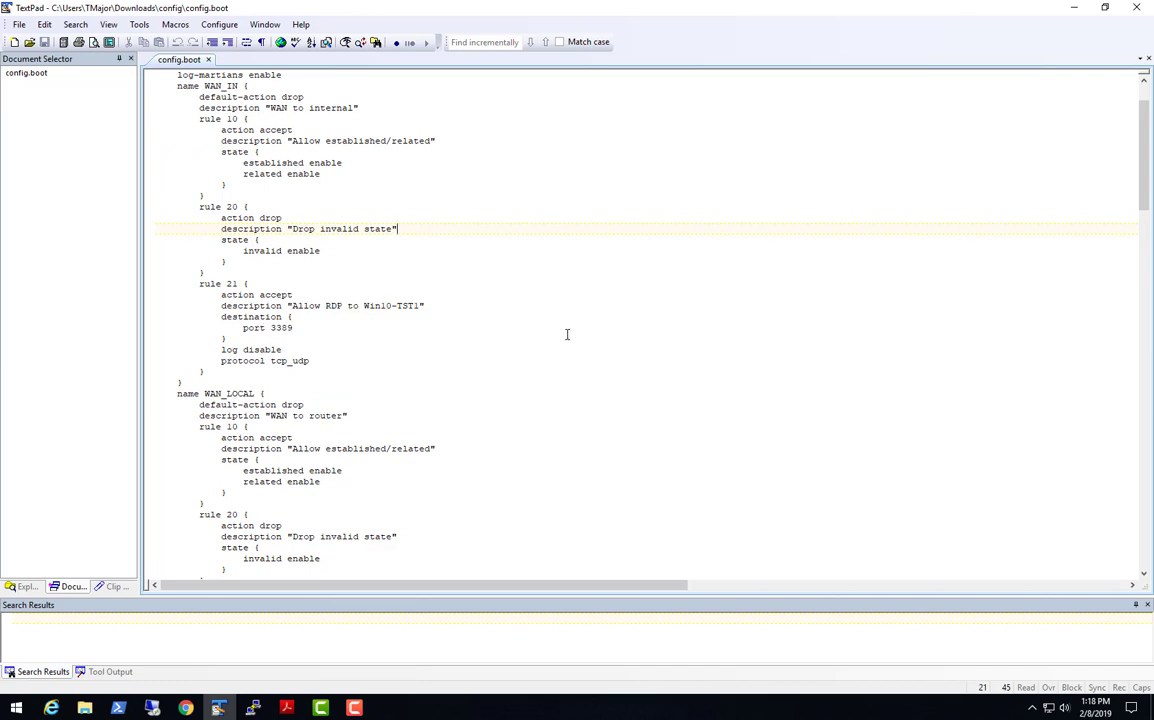
{"action": "scroll", "coordinate": [681, 306], "scroll_direction": "down", "scroll_amount": 13}
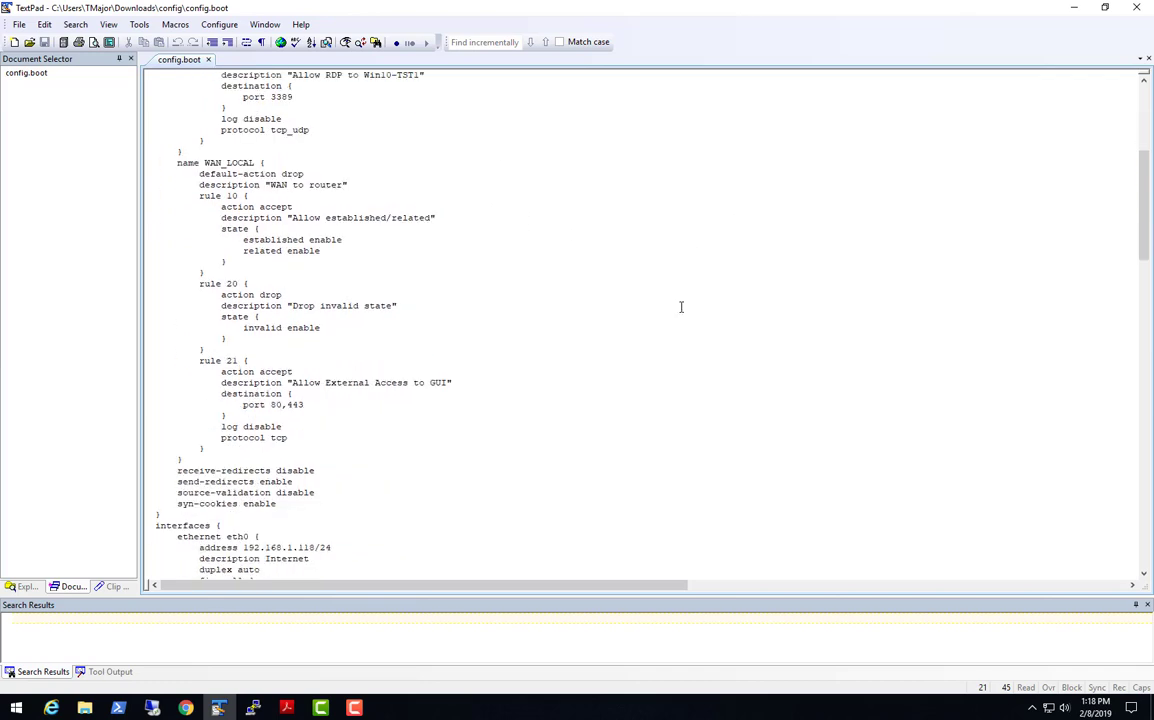
{"action": "scroll", "coordinate": [680, 306], "scroll_direction": "down", "scroll_amount": 11}
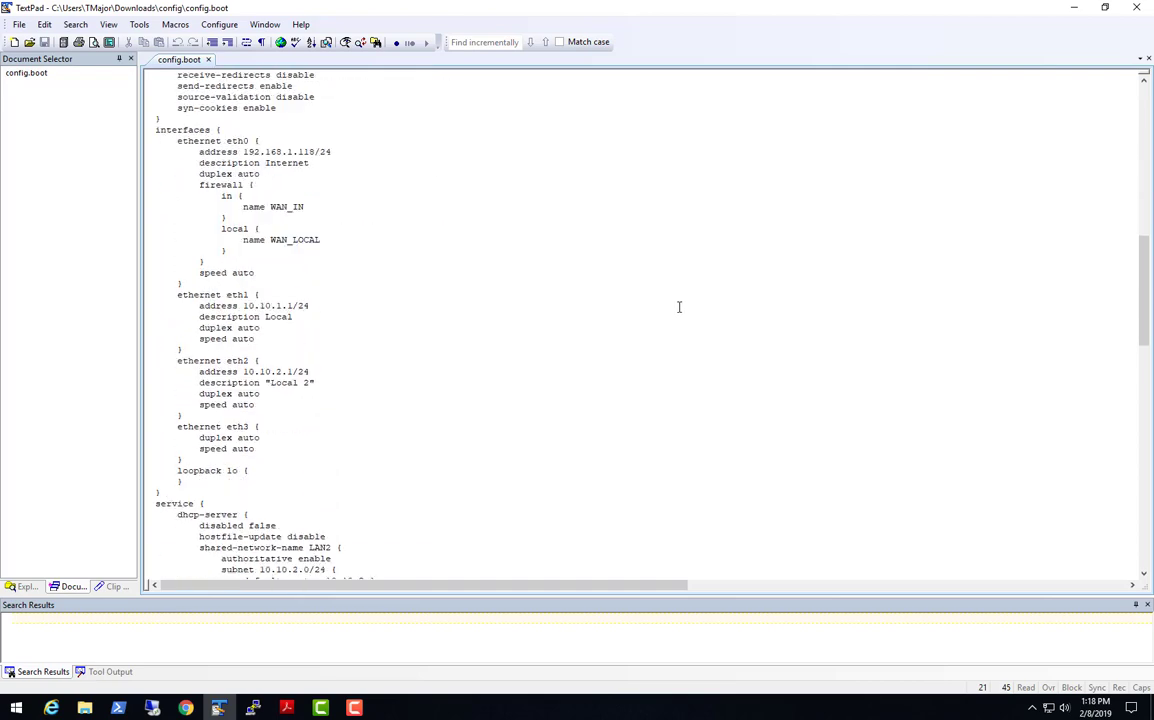
{"action": "scroll", "coordinate": [678, 306], "scroll_direction": "down", "scroll_amount": 13}
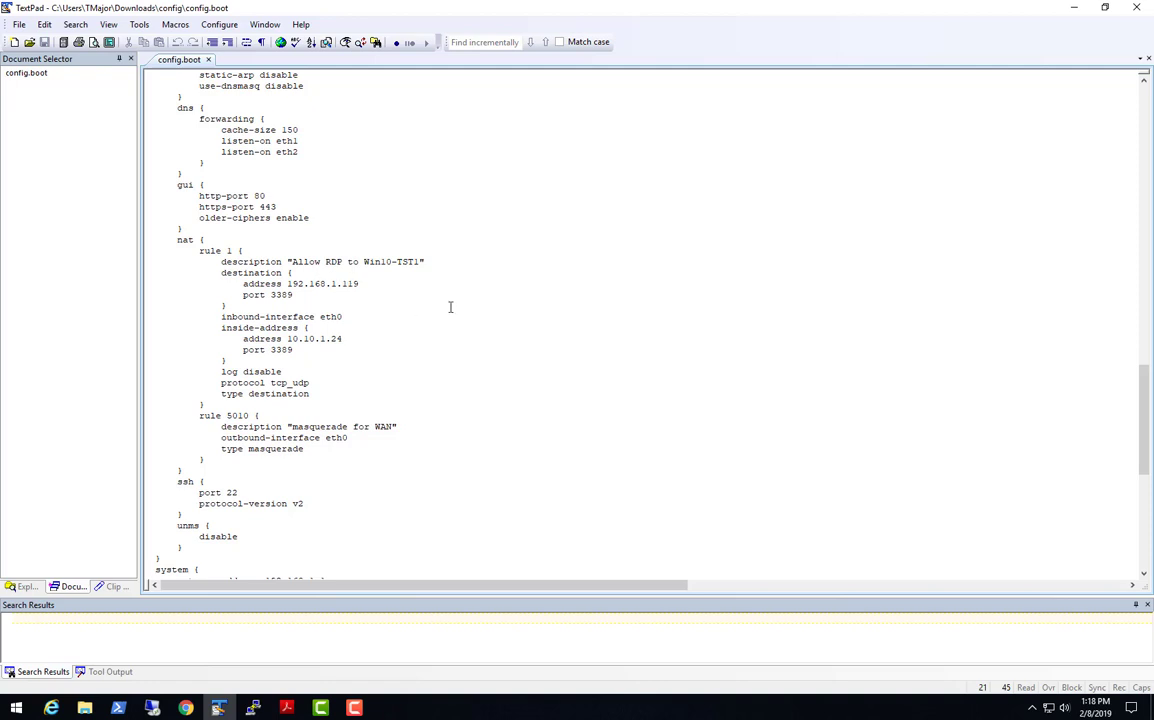
{"action": "scroll", "coordinate": [665, 357], "scroll_direction": "up", "scroll_amount": 4}
{"action": "scroll", "coordinate": [665, 357], "scroll_direction": "up", "scroll_amount": 5}
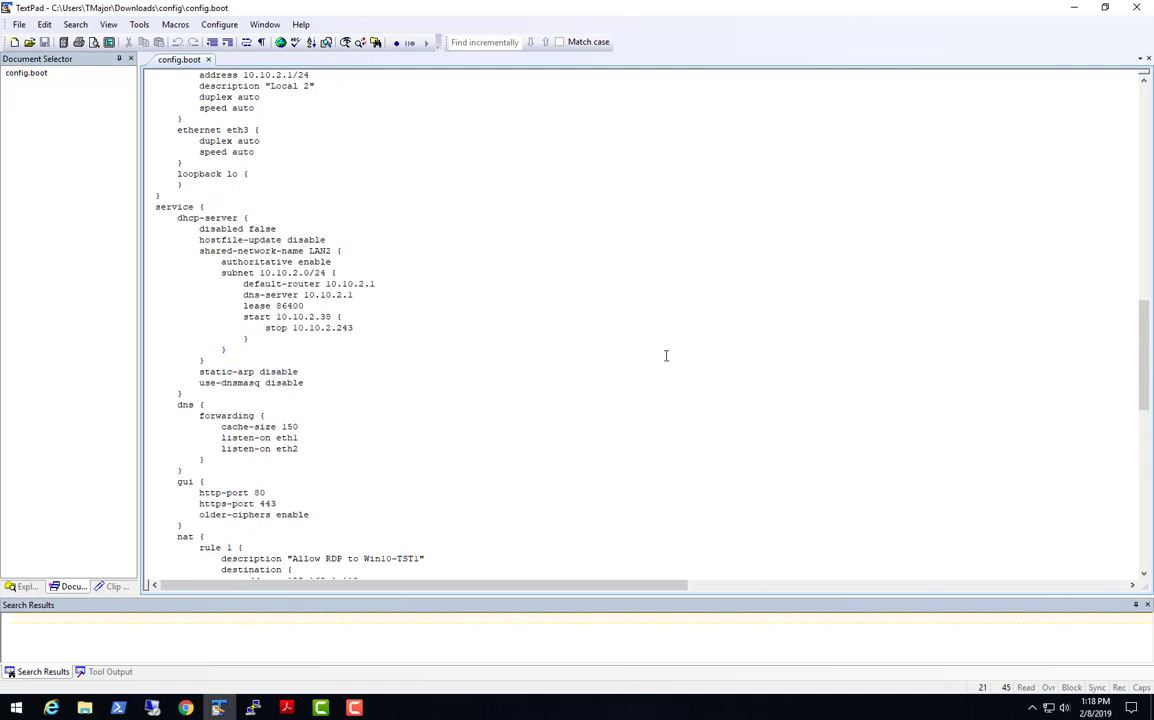
{"action": "scroll", "coordinate": [665, 355], "scroll_direction": "up", "scroll_amount": 8}
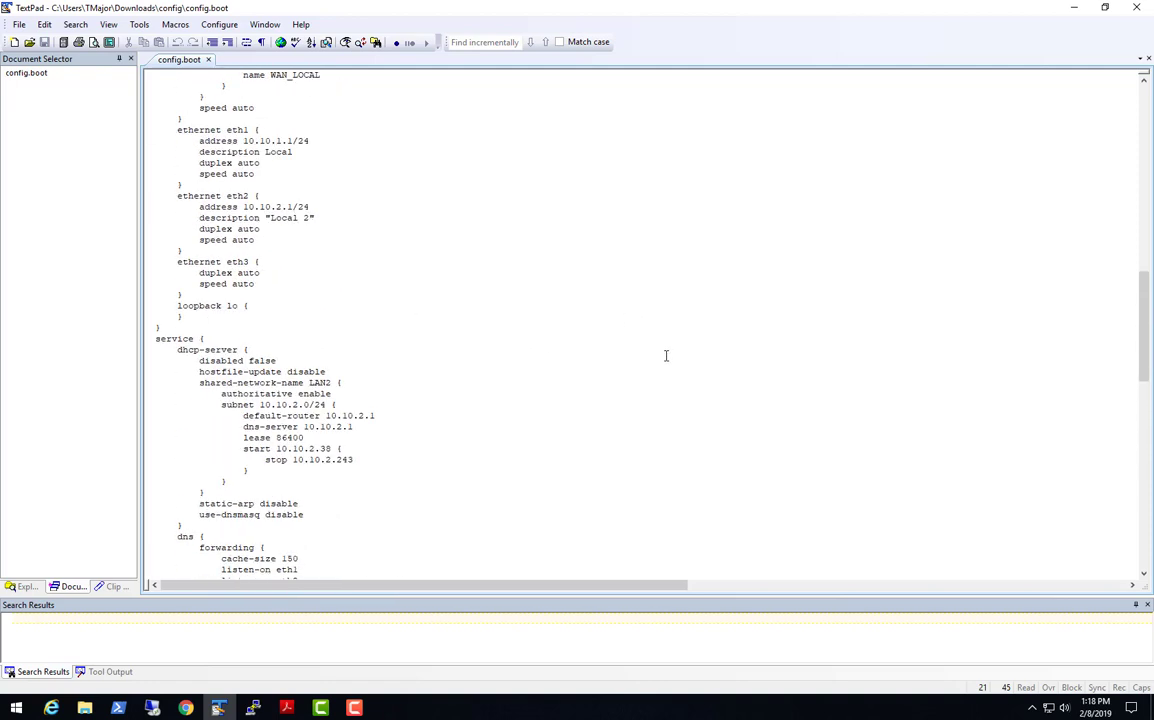
{"action": "left_click", "coordinate": [1143, 7]}
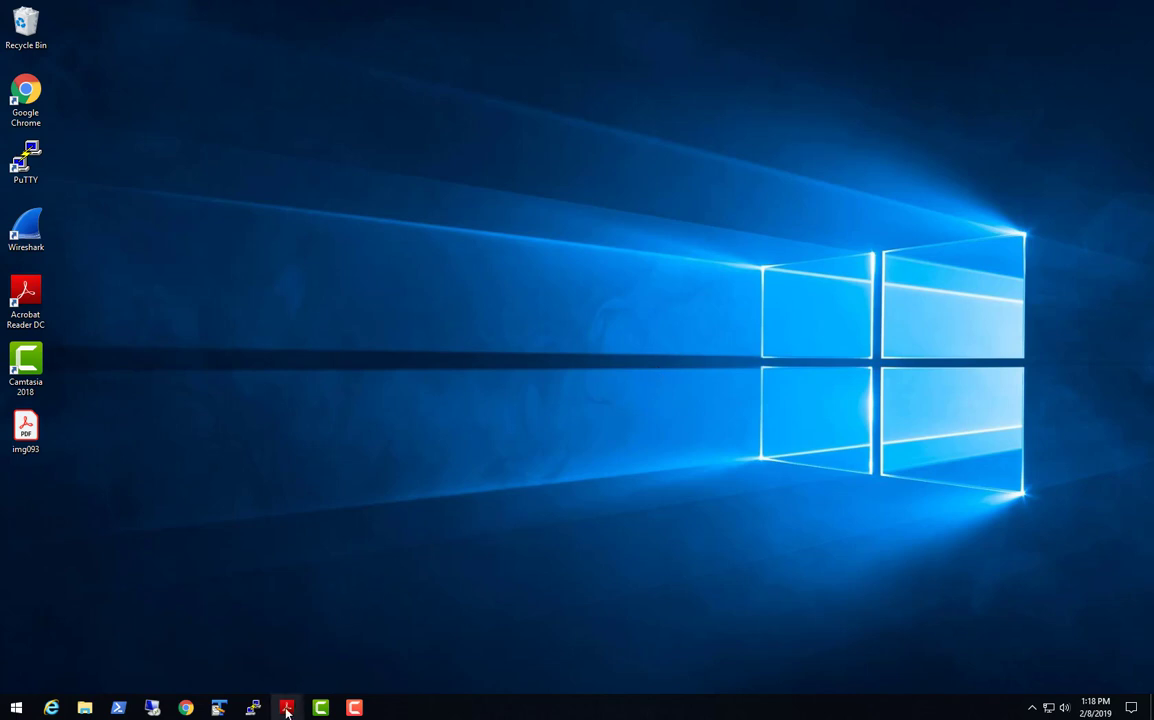
Bring back the EdgeRouter Destination NAT article and scroll through its firewall and NAT examples
{"action": "mouse_move", "coordinate": [287, 712]}
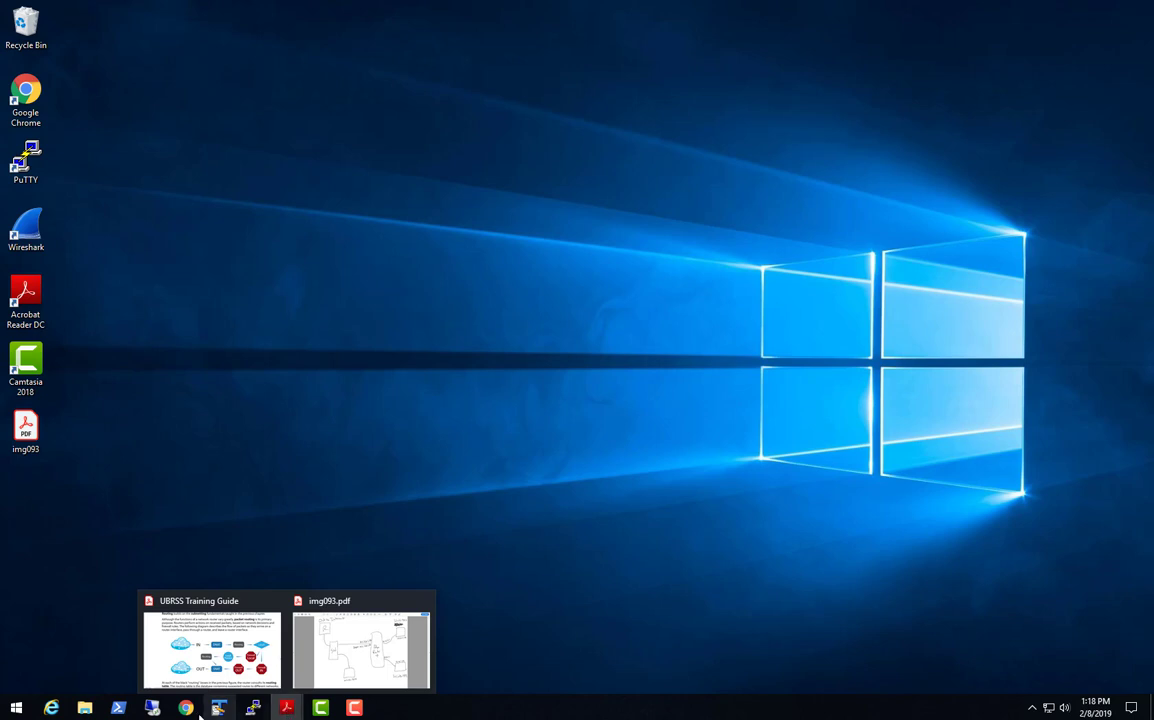
{"action": "mouse_move", "coordinate": [187, 710]}
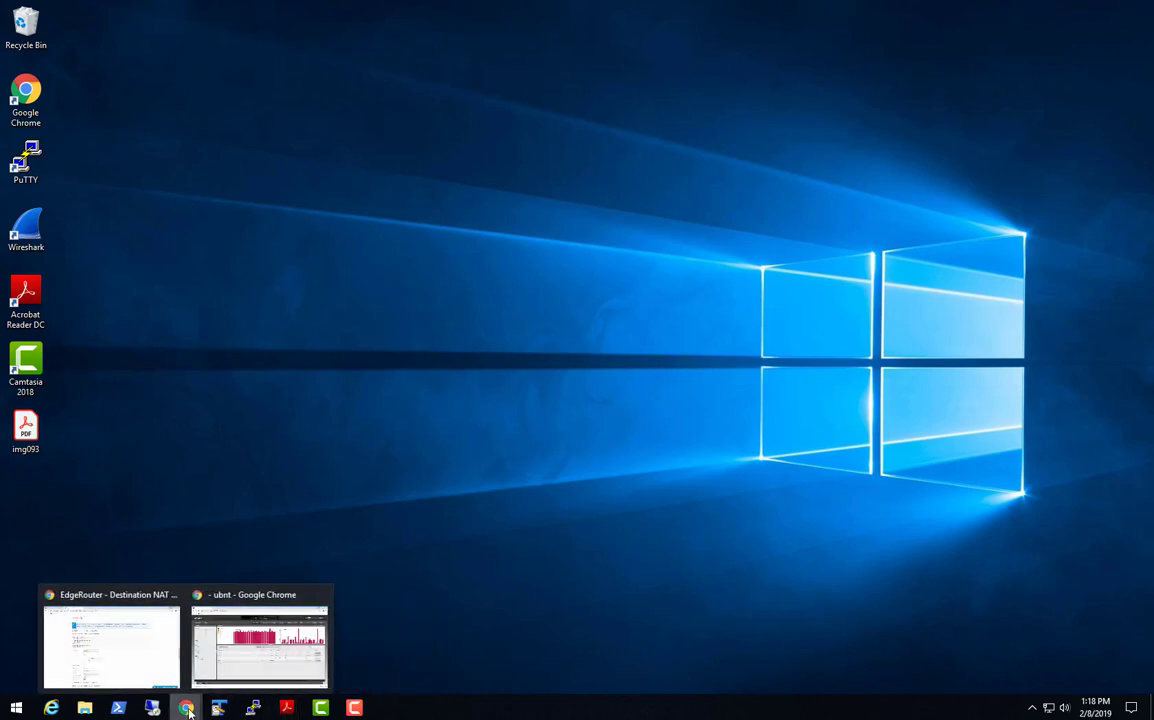
{"action": "left_click", "coordinate": [118, 620]}
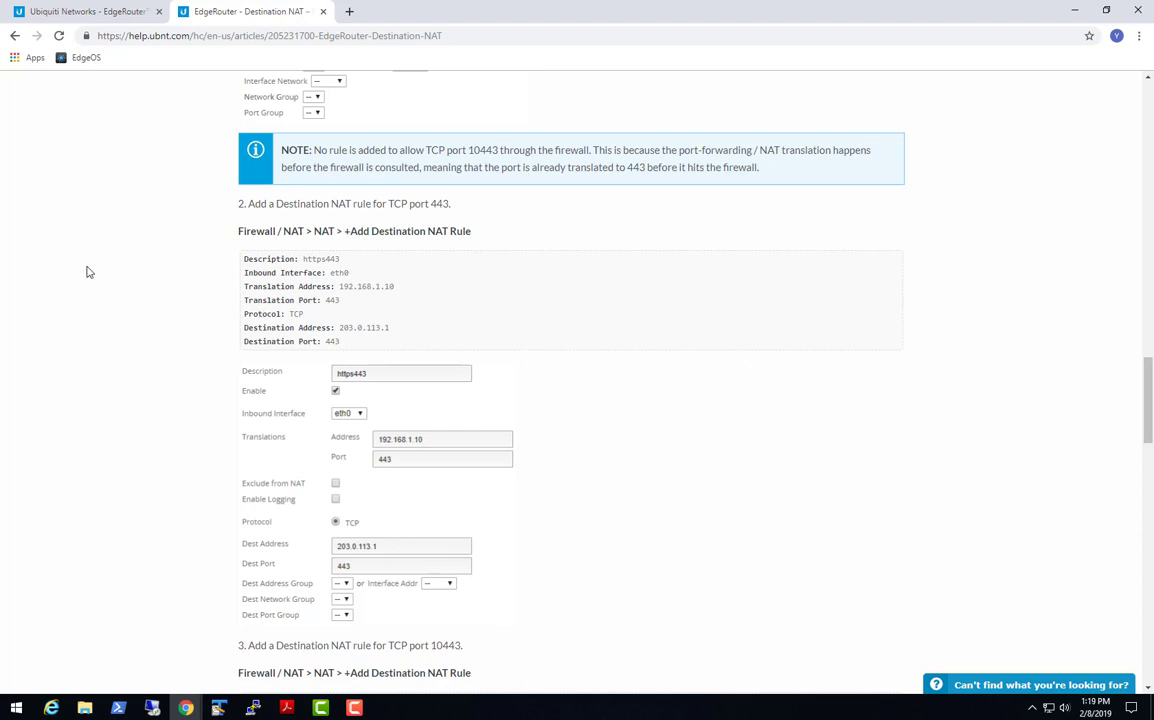
{"action": "scroll", "coordinate": [87, 272], "scroll_direction": "down", "scroll_amount": 3}
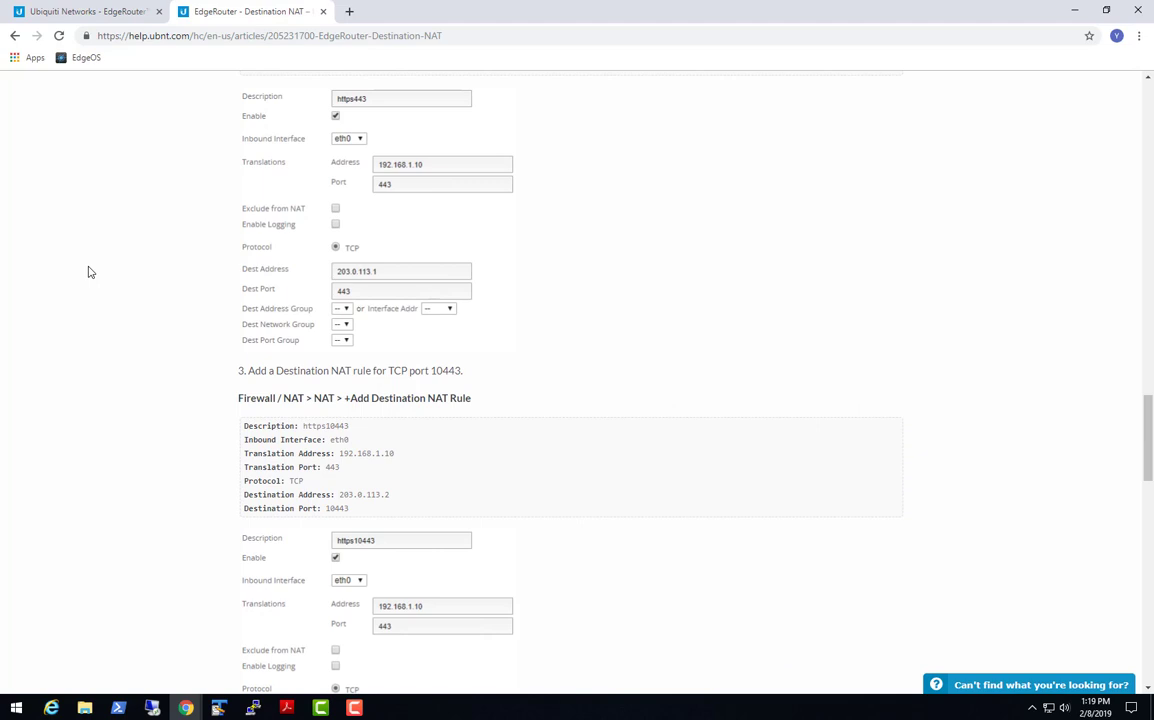
{"action": "scroll", "coordinate": [88, 270], "scroll_direction": "down", "scroll_amount": 1}
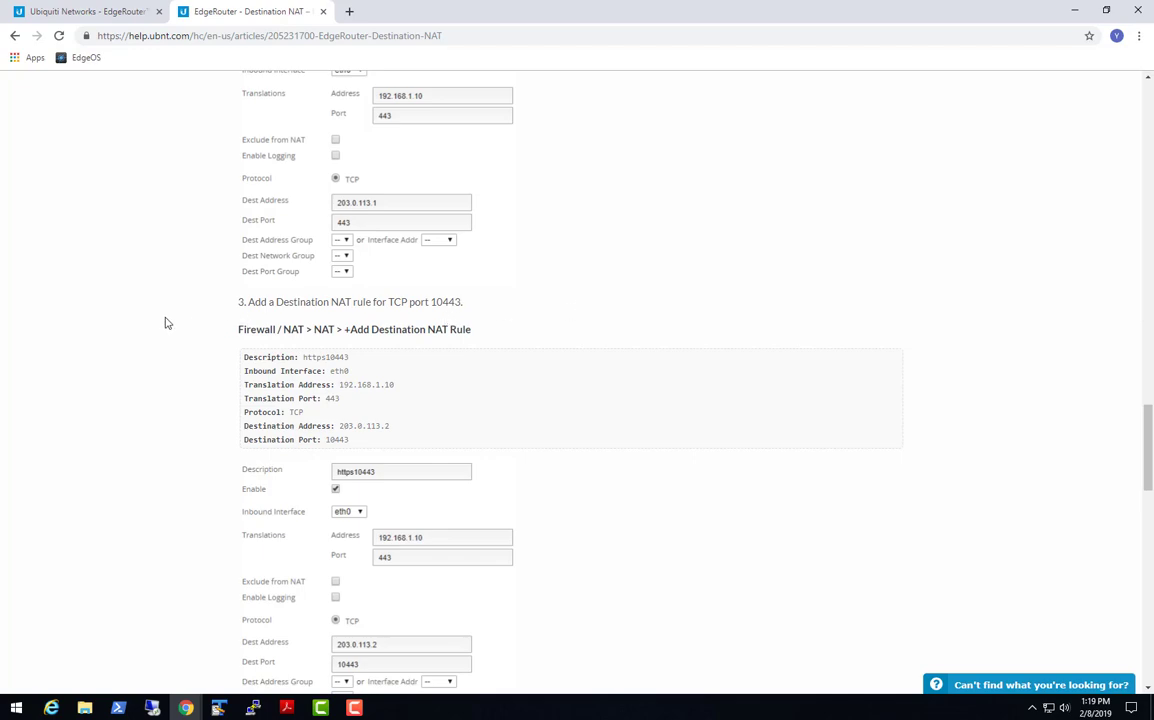
{"action": "scroll", "coordinate": [134, 327], "scroll_direction": "up", "scroll_amount": 10}
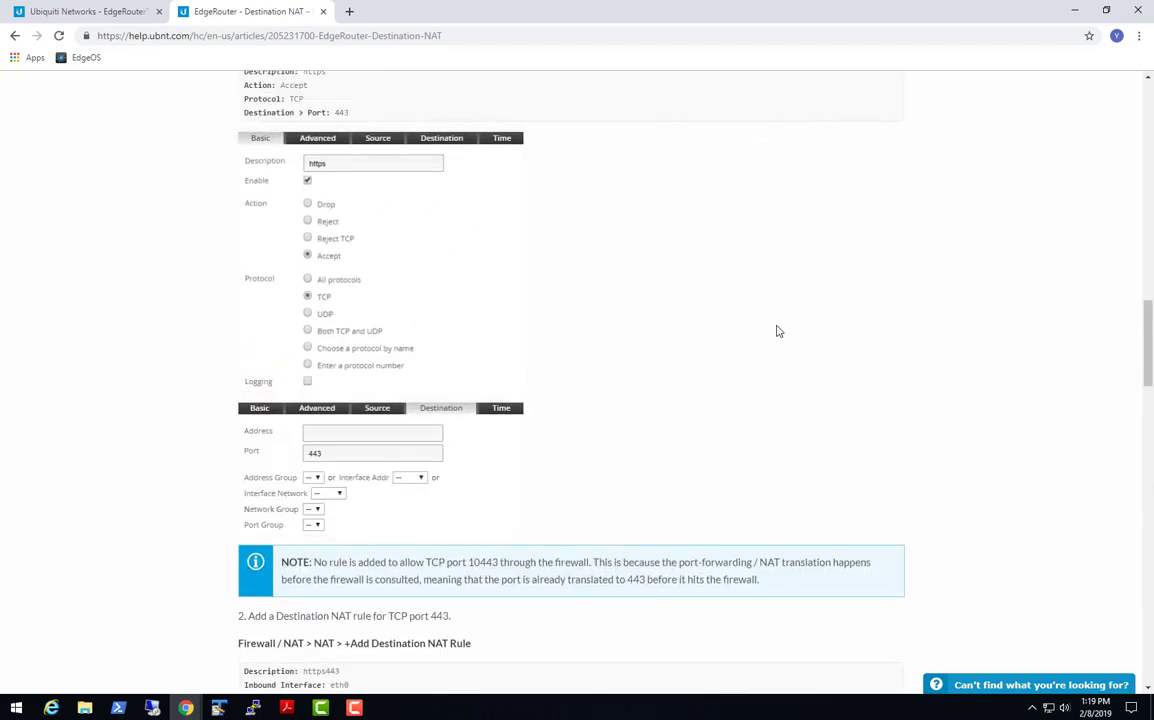
{"action": "scroll", "coordinate": [779, 331], "scroll_direction": "up", "scroll_amount": 1}
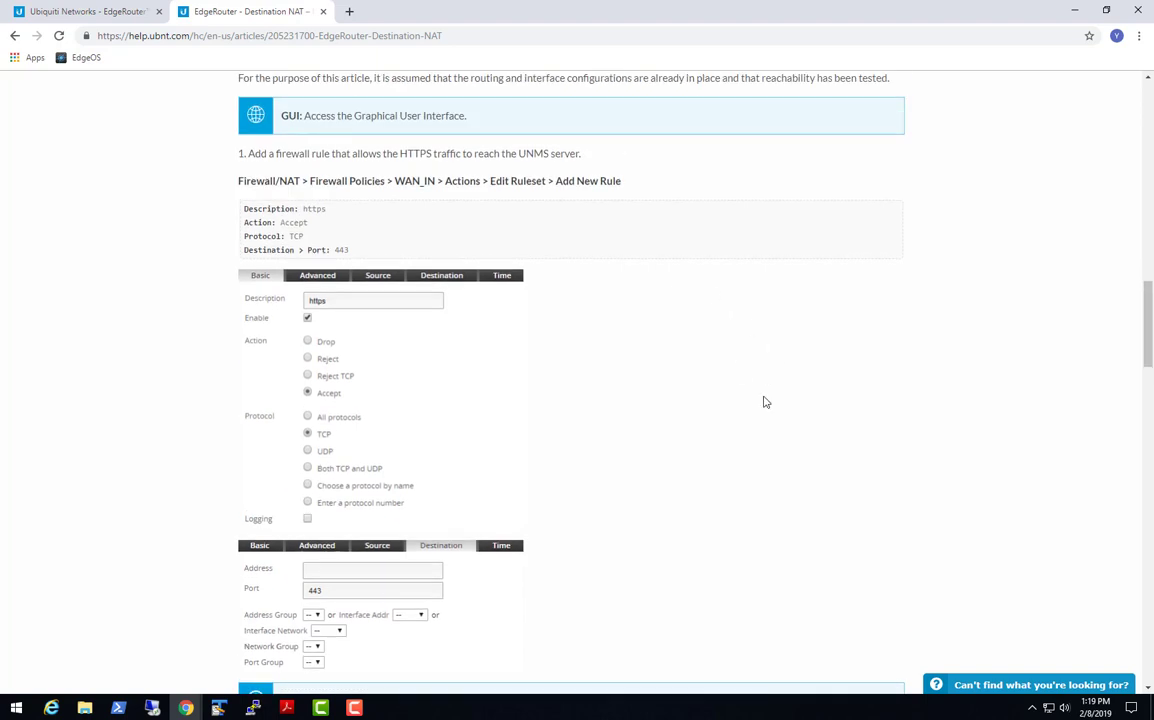
{"action": "scroll", "coordinate": [741, 402], "scroll_direction": "down", "scroll_amount": 1}
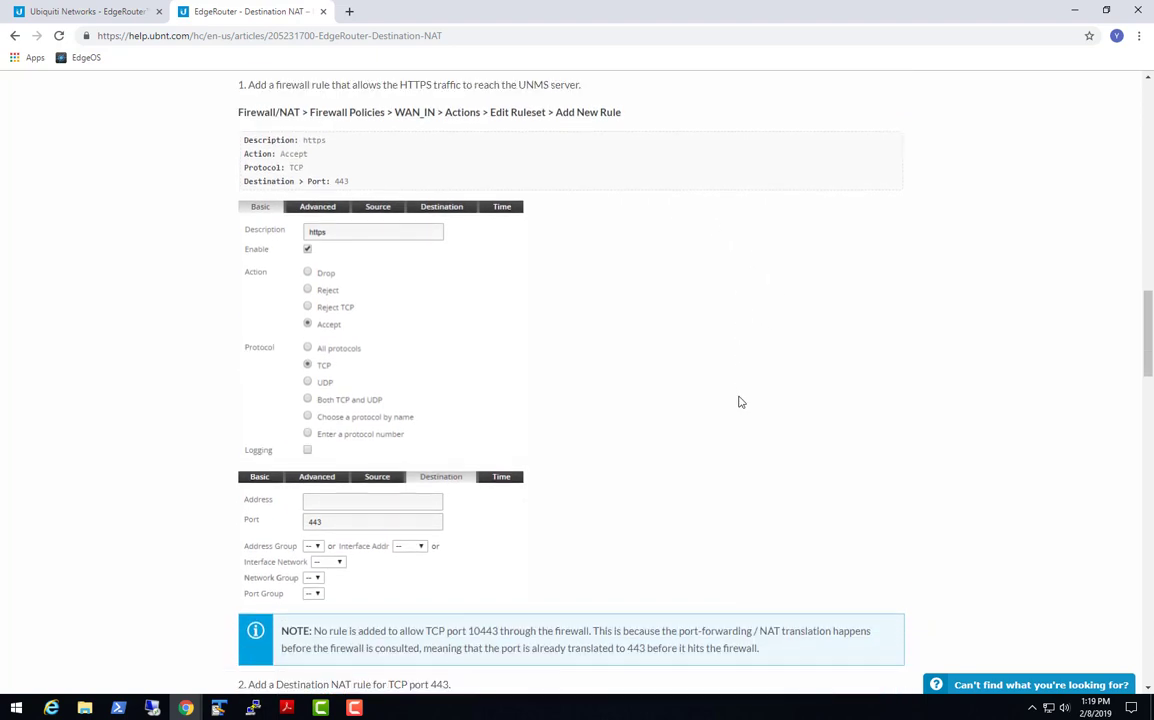
{"action": "scroll", "coordinate": [741, 402], "scroll_direction": "down", "scroll_amount": 4}
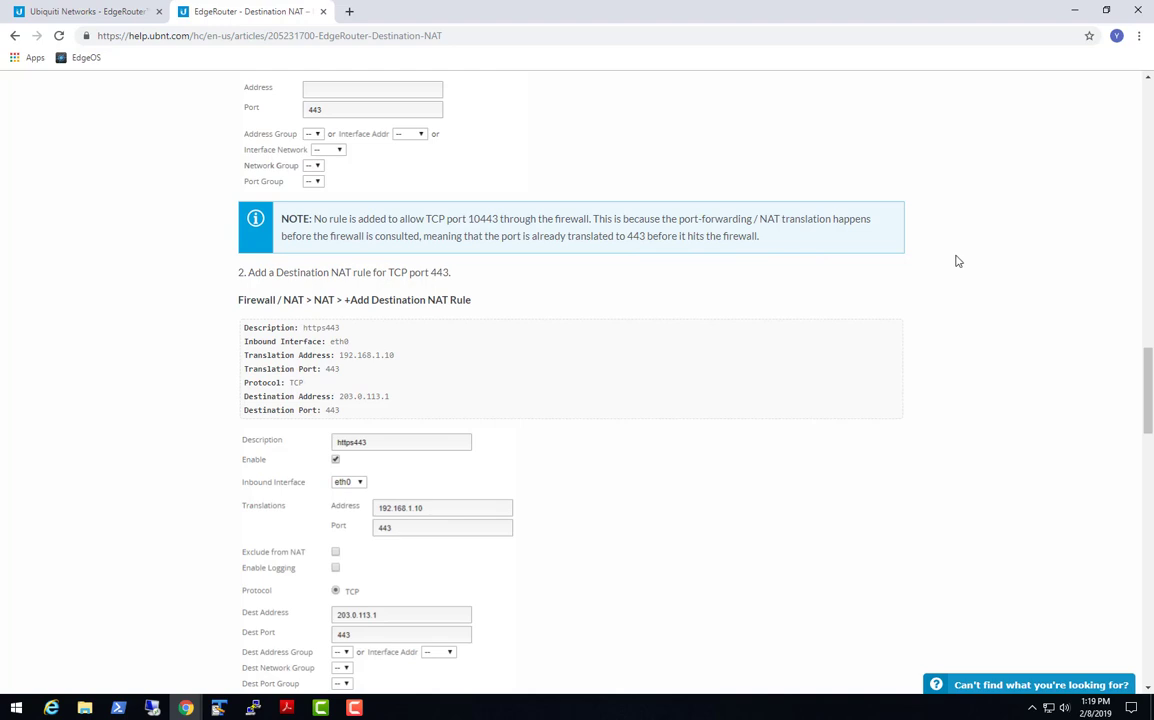
{"action": "left_click", "coordinate": [288, 708]}
Check the UBRSS Training Guide's packet-flow diagram showing DNAT before the firewall, then return to Chrome
{"action": "left_click", "coordinate": [224, 603]}
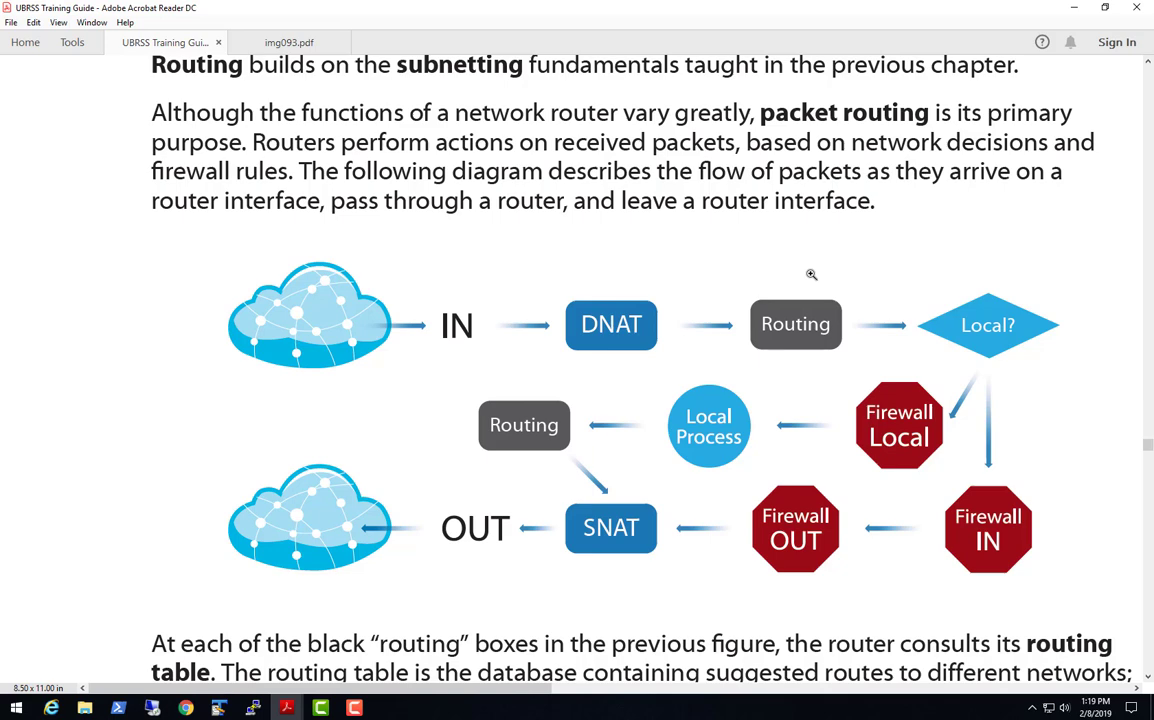
{"action": "key", "text": "alt+Tab"}
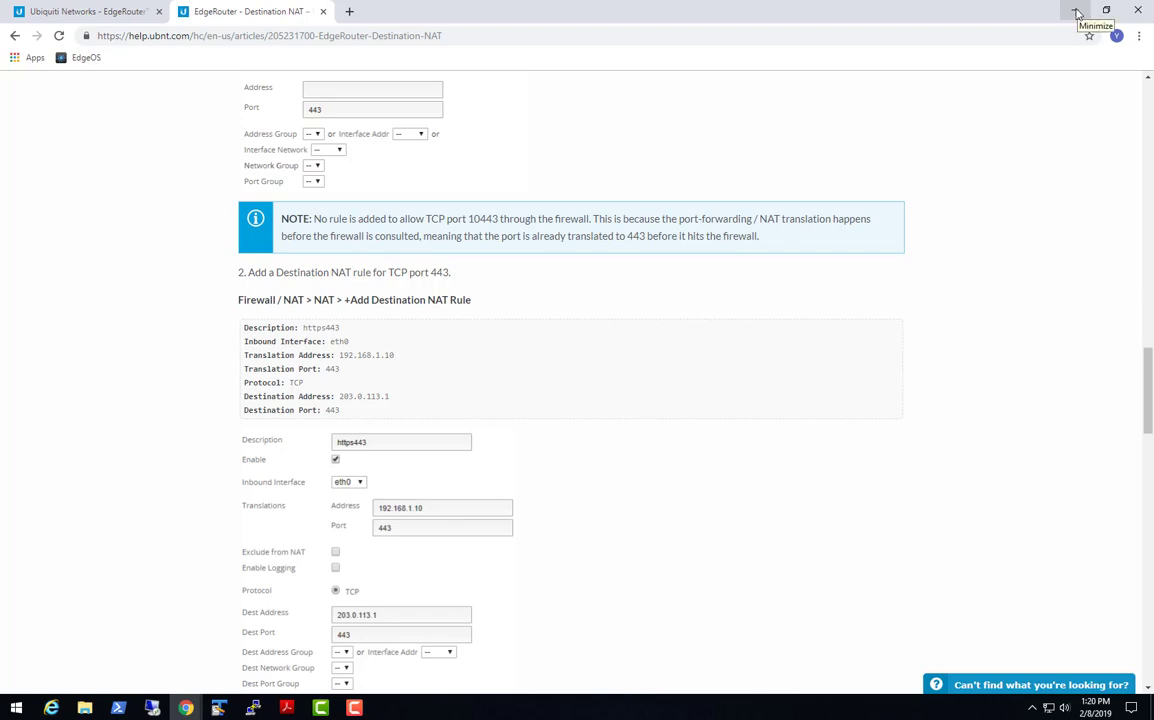
Recheck the Destination NAT article's step 1 HTTPS rule accepting TCP port 443, then minimize Chrome
{"action": "left_click", "coordinate": [1077, 12]}
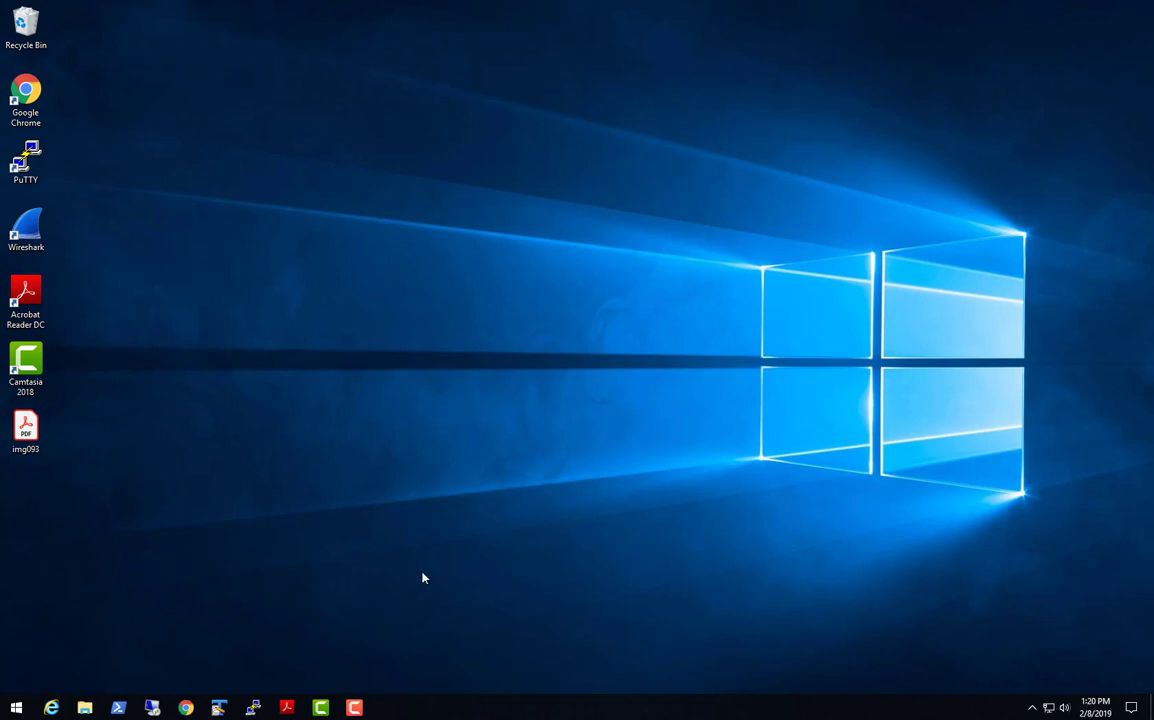
{"action": "mouse_move", "coordinate": [288, 710]}
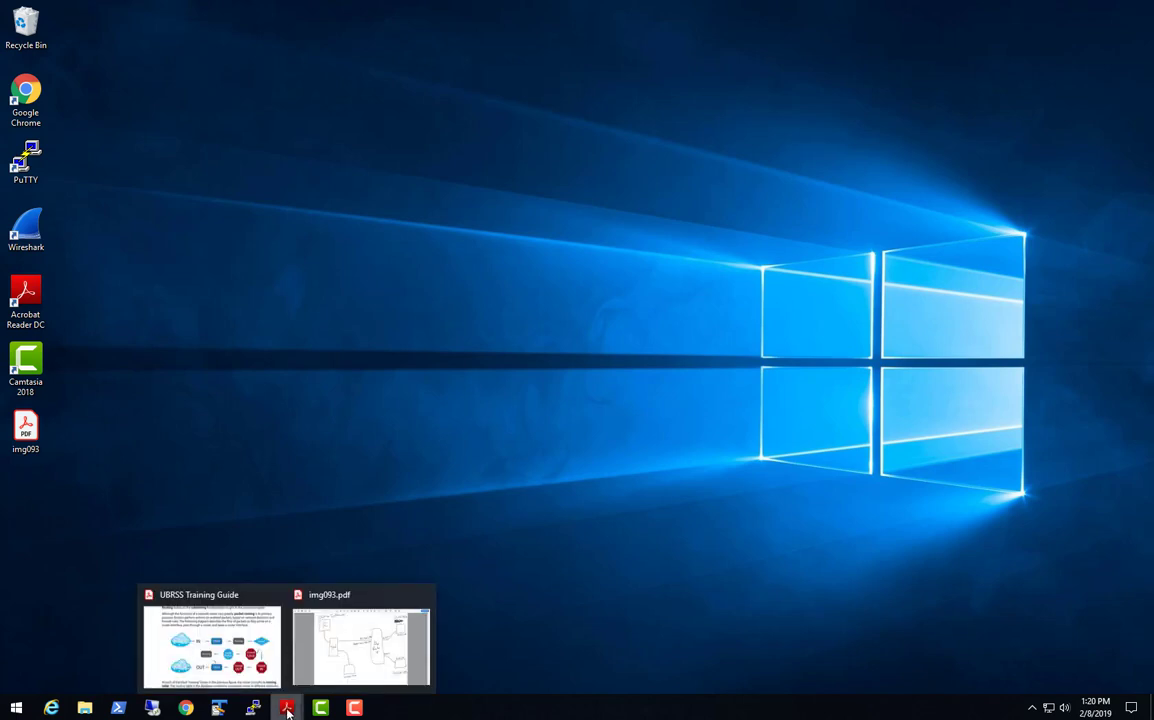
{"action": "left_click", "coordinate": [186, 708]}
{"action": "scroll", "coordinate": [103, 404], "scroll_direction": "up", "scroll_amount": 10}
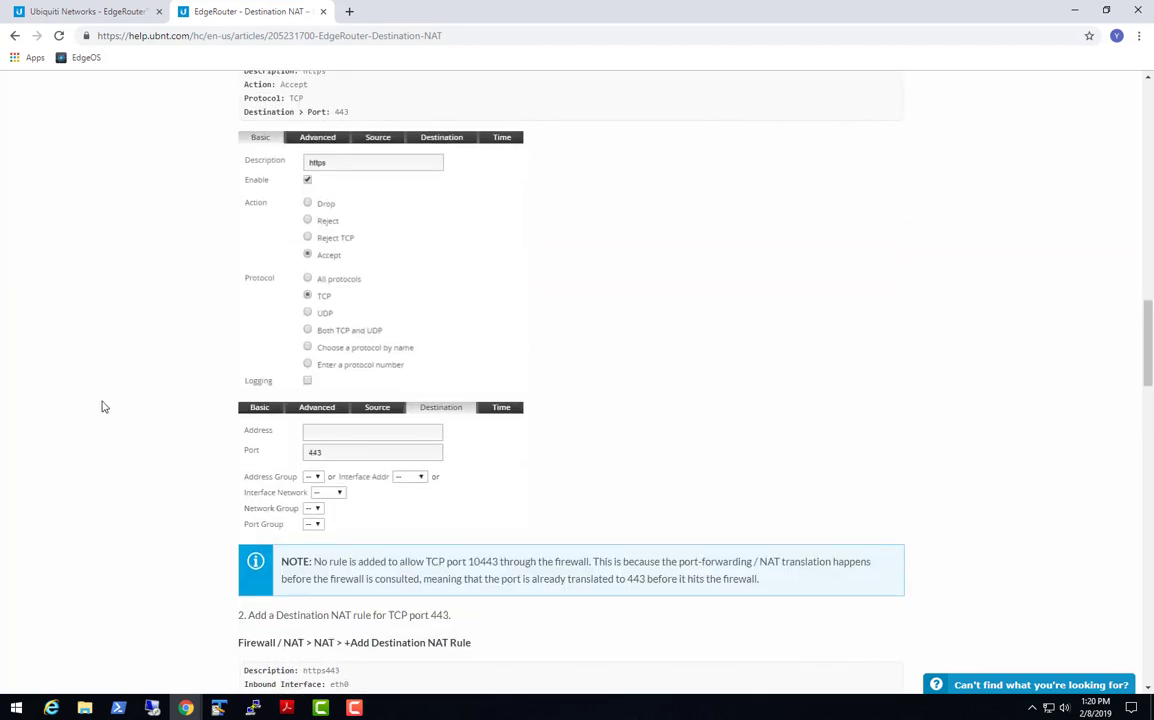
{"action": "scroll", "coordinate": [98, 407], "scroll_direction": "down", "scroll_amount": 3}
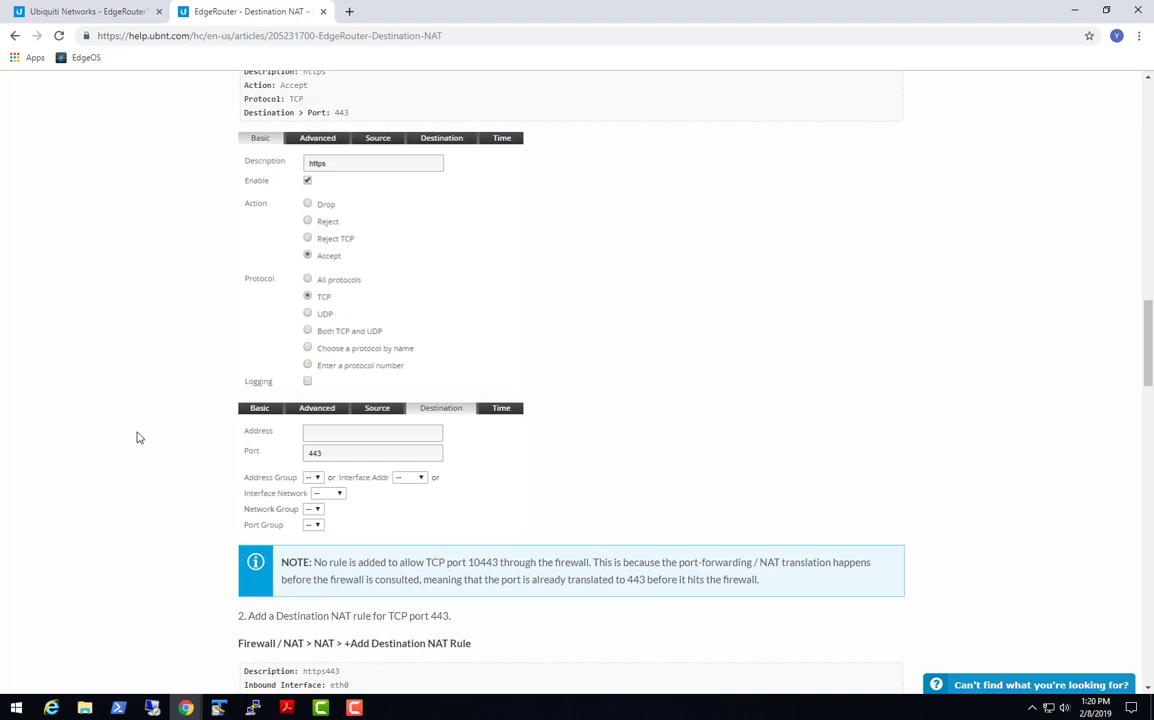
{"action": "scroll", "coordinate": [139, 437], "scroll_direction": "down", "scroll_amount": 3}
{"action": "scroll", "coordinate": [87, 453], "scroll_direction": "up", "scroll_amount": 6}
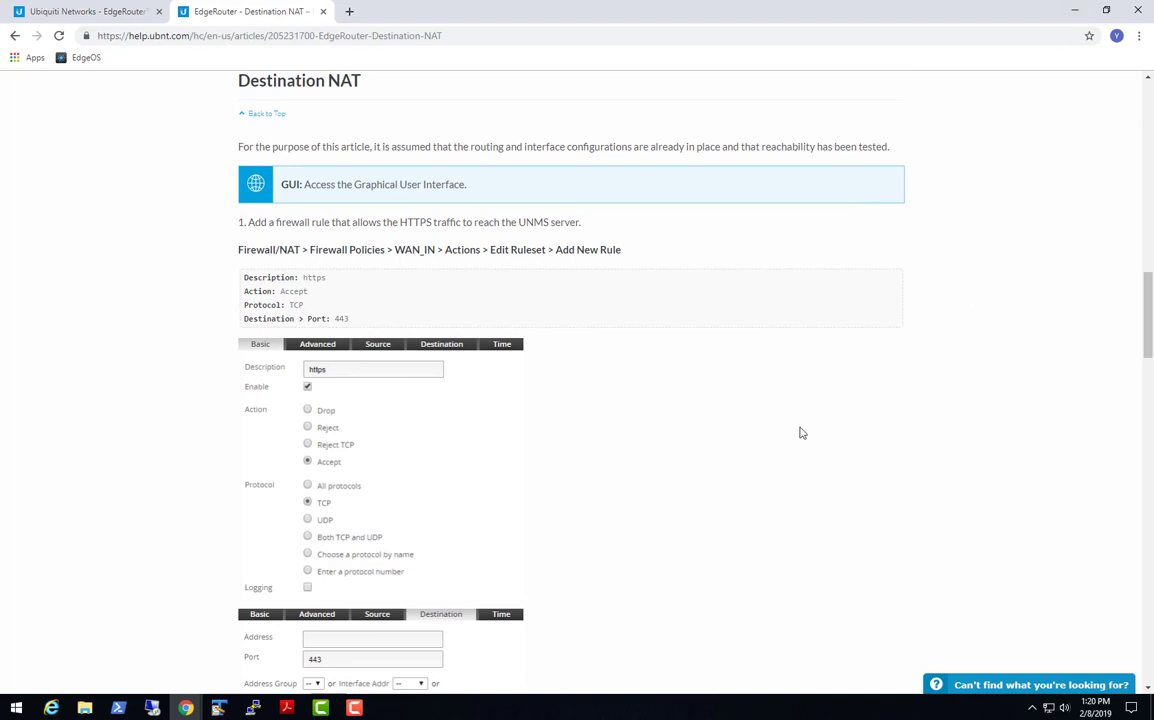
{"action": "left_click", "coordinate": [1075, 11]}
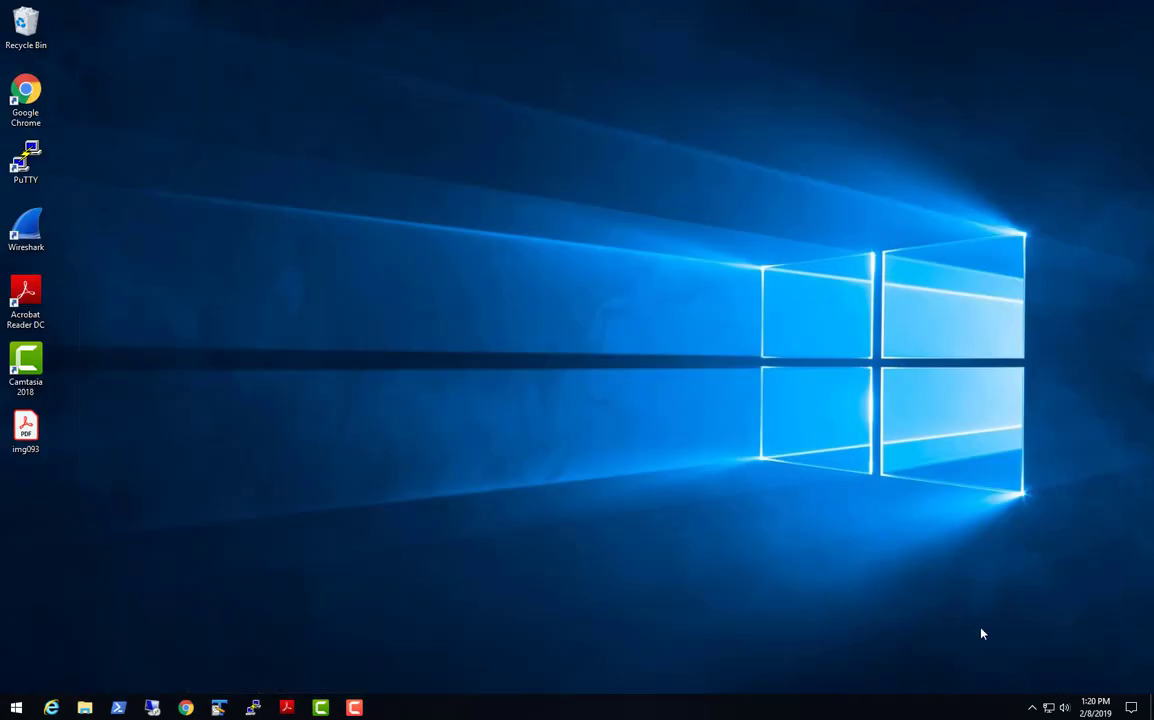
Inspect Ethernet's IPv4 settings: 192.168.1.124, gateway 192.168.1.118, DNS 192.168.1.228
{"action": "right_click", "coordinate": [1047, 707]}
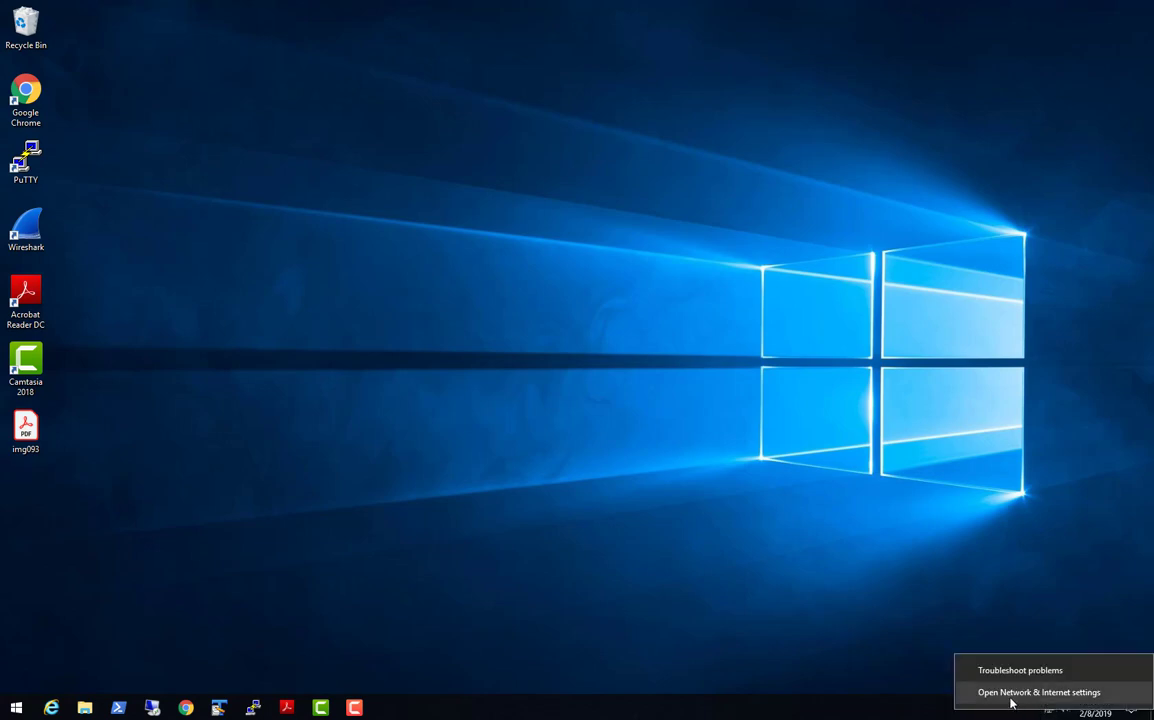
{"action": "left_click", "coordinate": [1012, 692]}
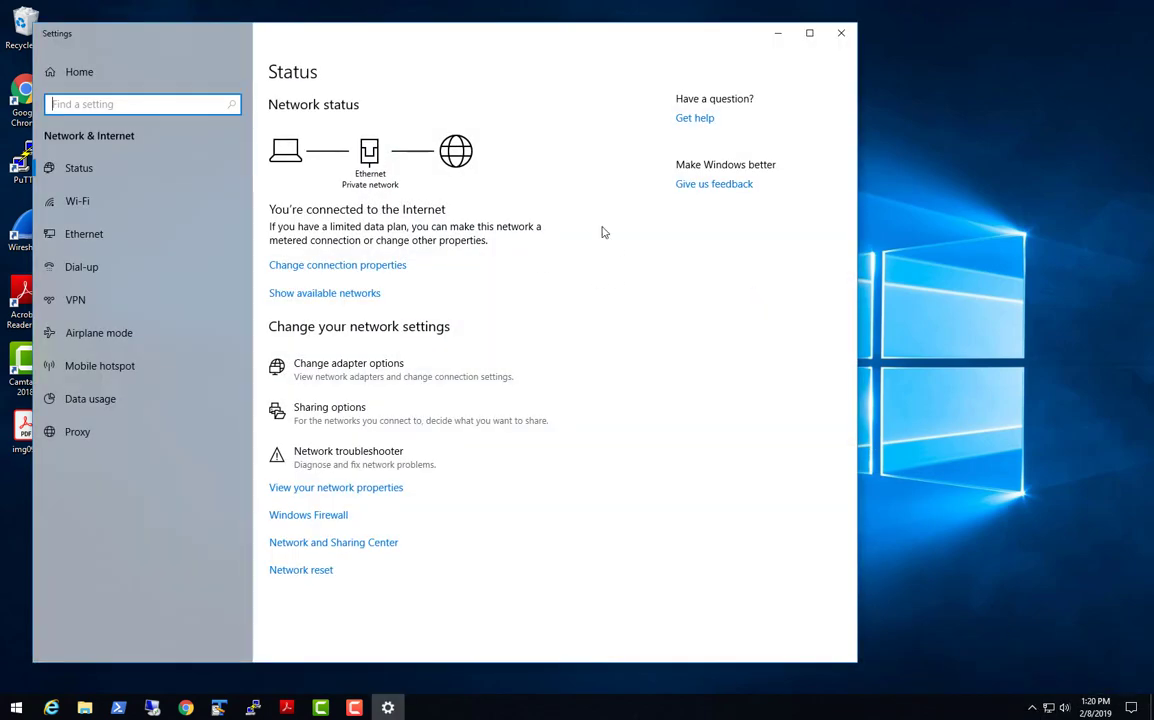
{"action": "left_click", "coordinate": [84, 230]}
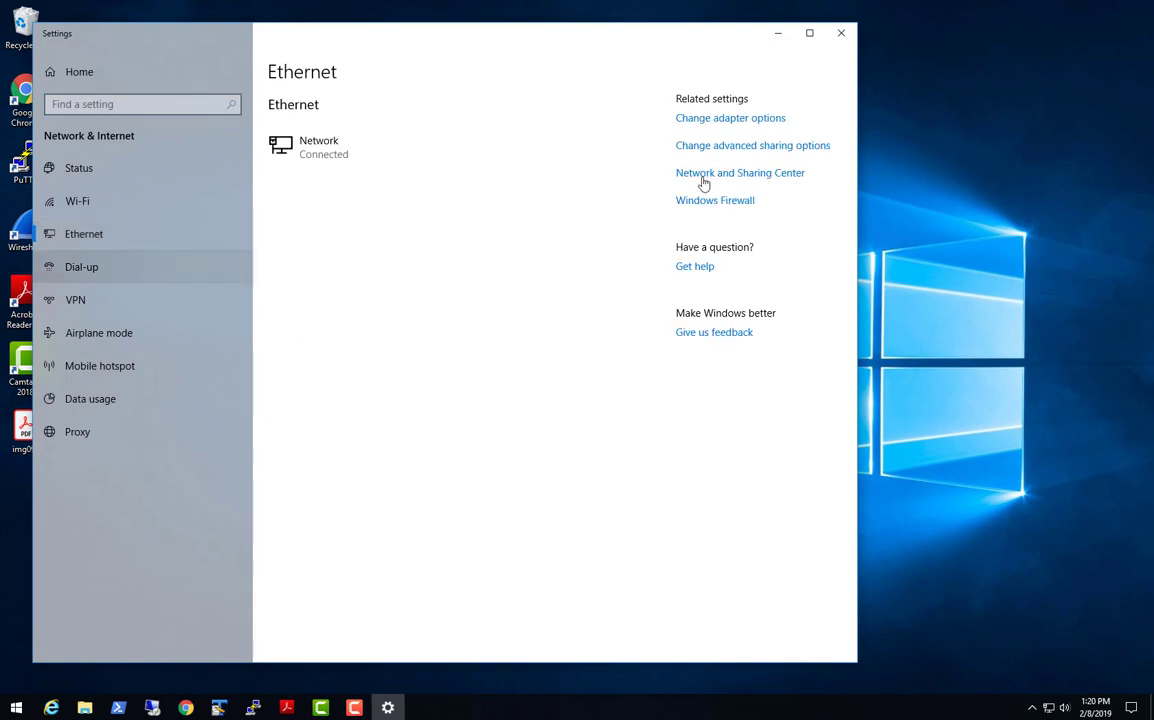
{"action": "left_click", "coordinate": [708, 126]}
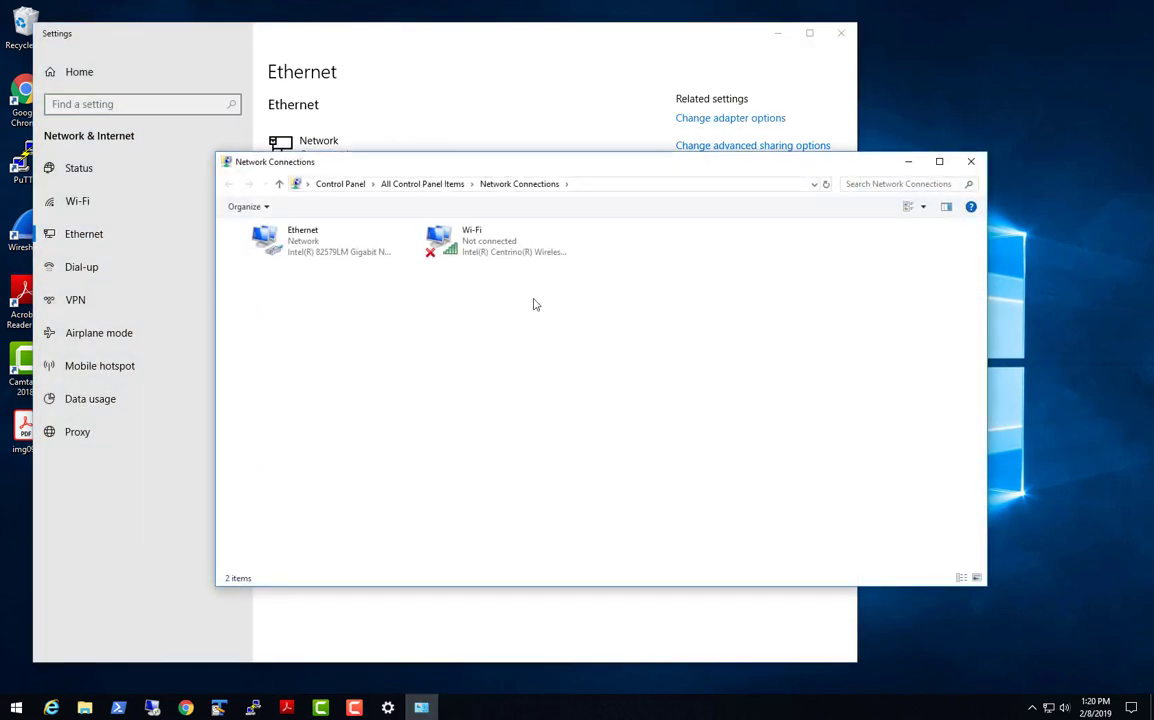
{"action": "left_click", "coordinate": [300, 241]}
{"action": "right_click", "coordinate": [288, 230]}
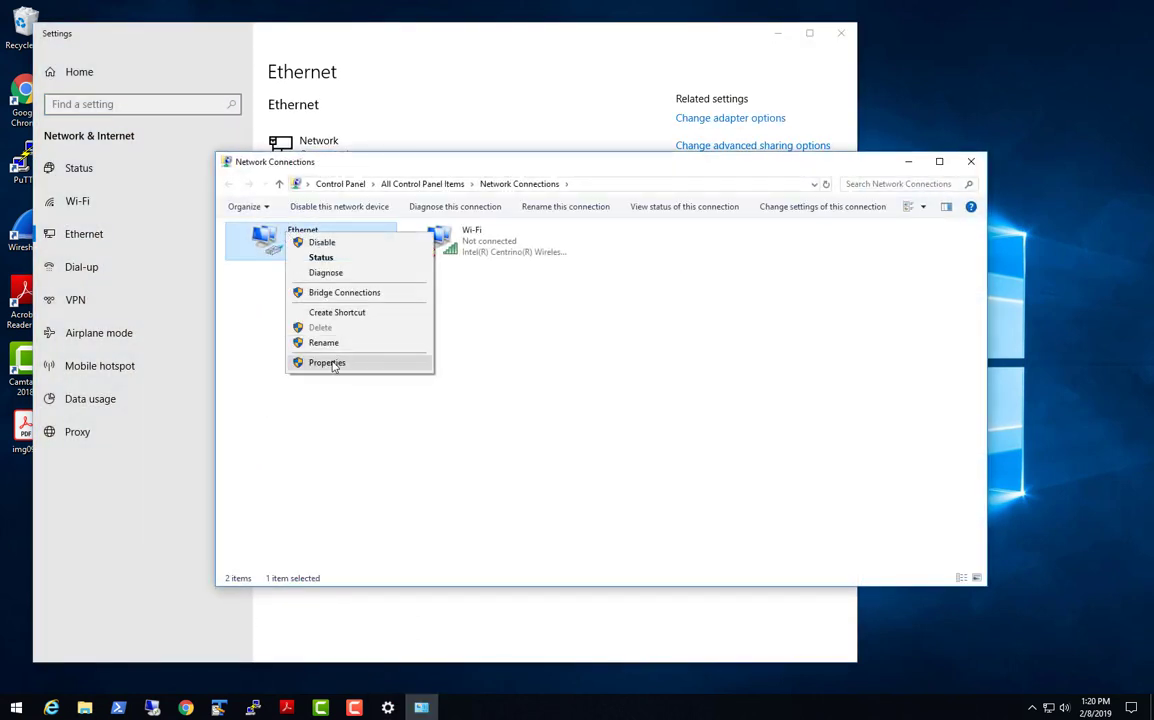
{"action": "left_click", "coordinate": [333, 365]}
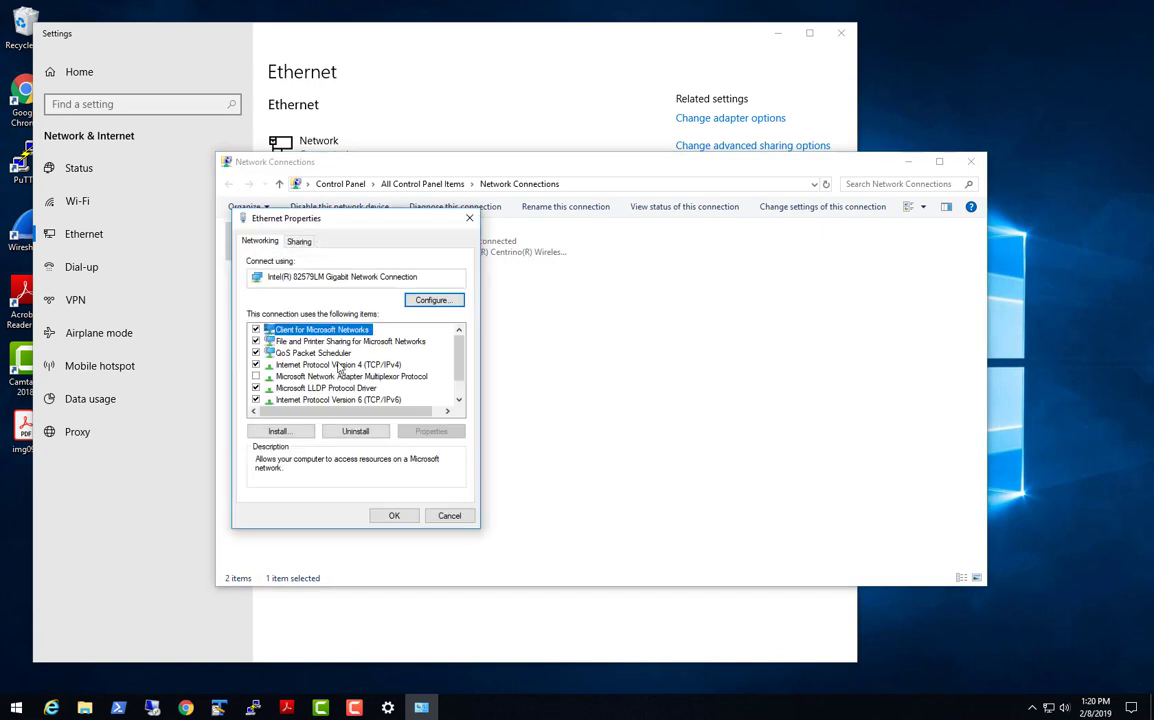
{"action": "left_click", "coordinate": [337, 365]}
{"action": "double_click", "coordinate": [375, 365]}
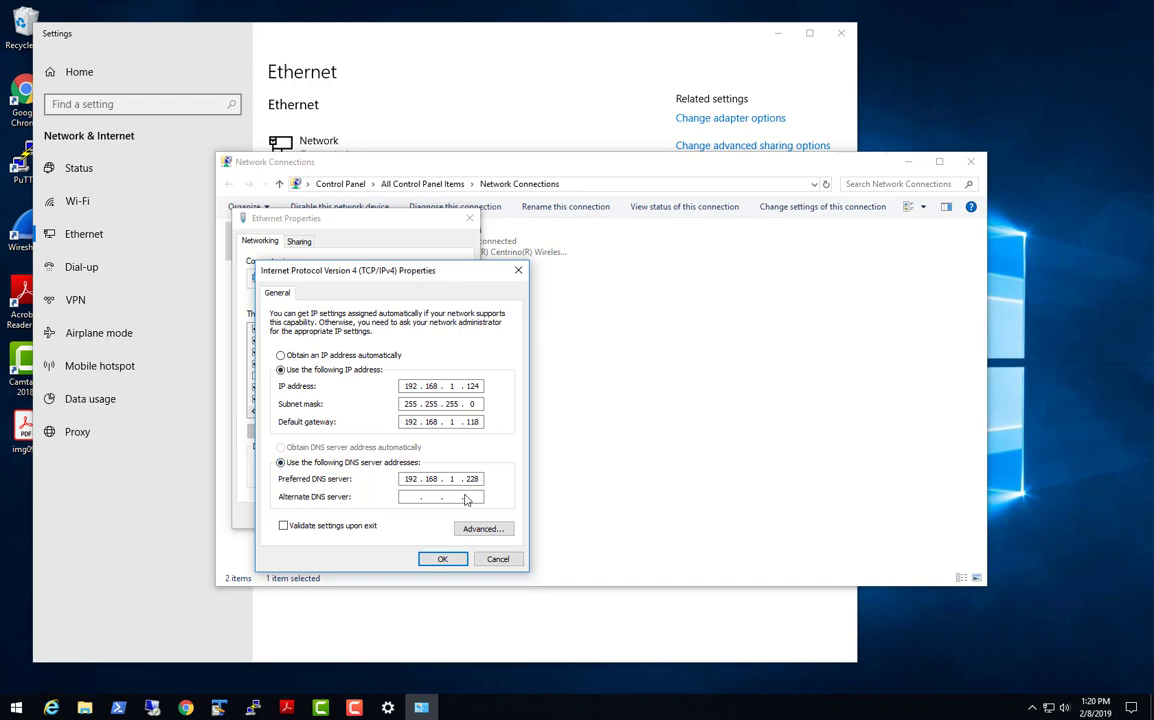
Close the IPv4, Ethernet Properties, Network Connections and Settings windows
{"action": "left_click", "coordinate": [440, 558]}
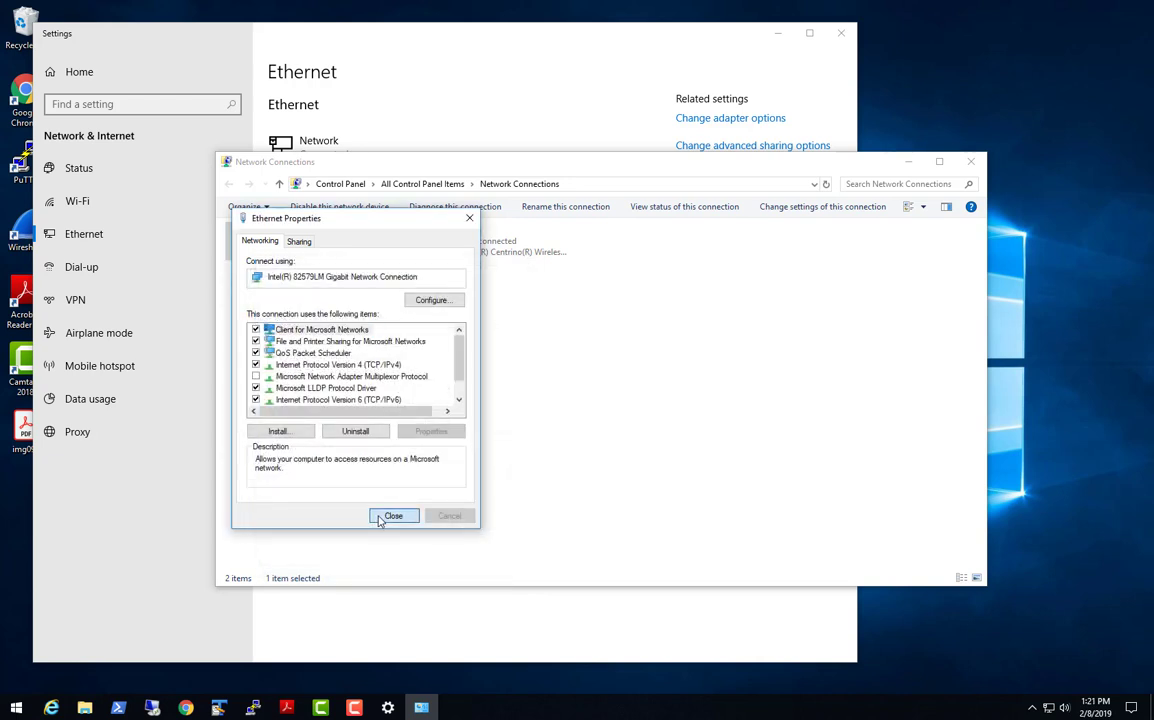
{"action": "left_click", "coordinate": [388, 516]}
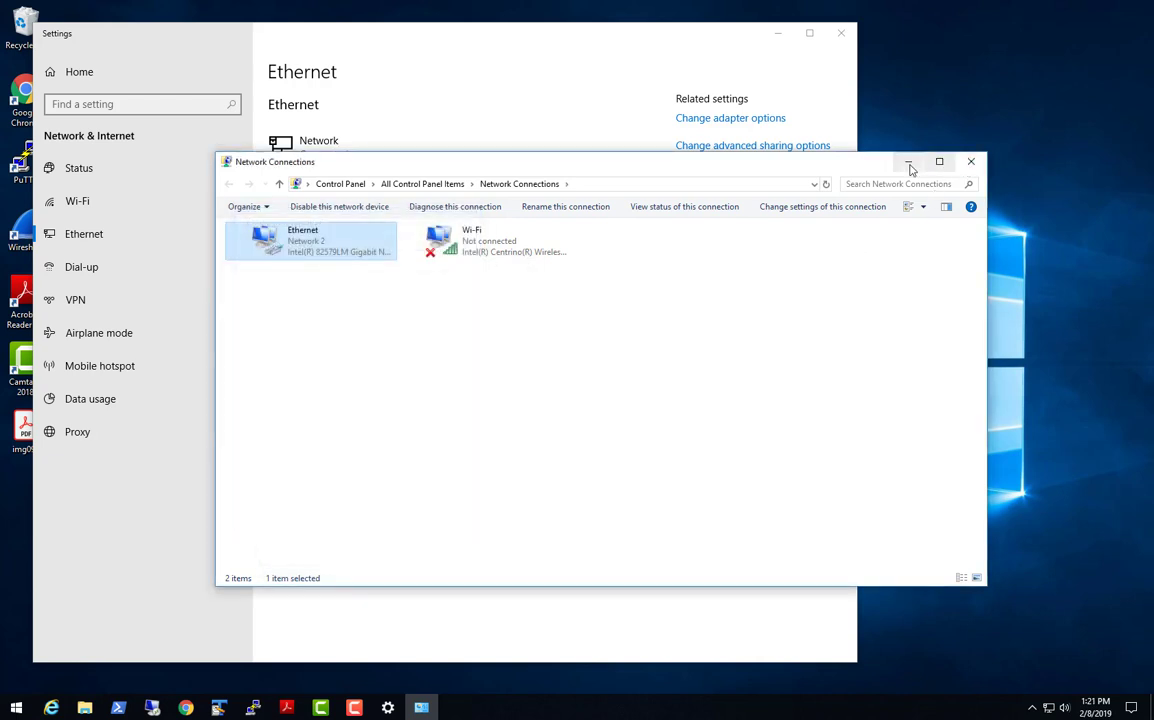
{"action": "left_click", "coordinate": [973, 164]}
{"action": "left_click", "coordinate": [846, 40]}
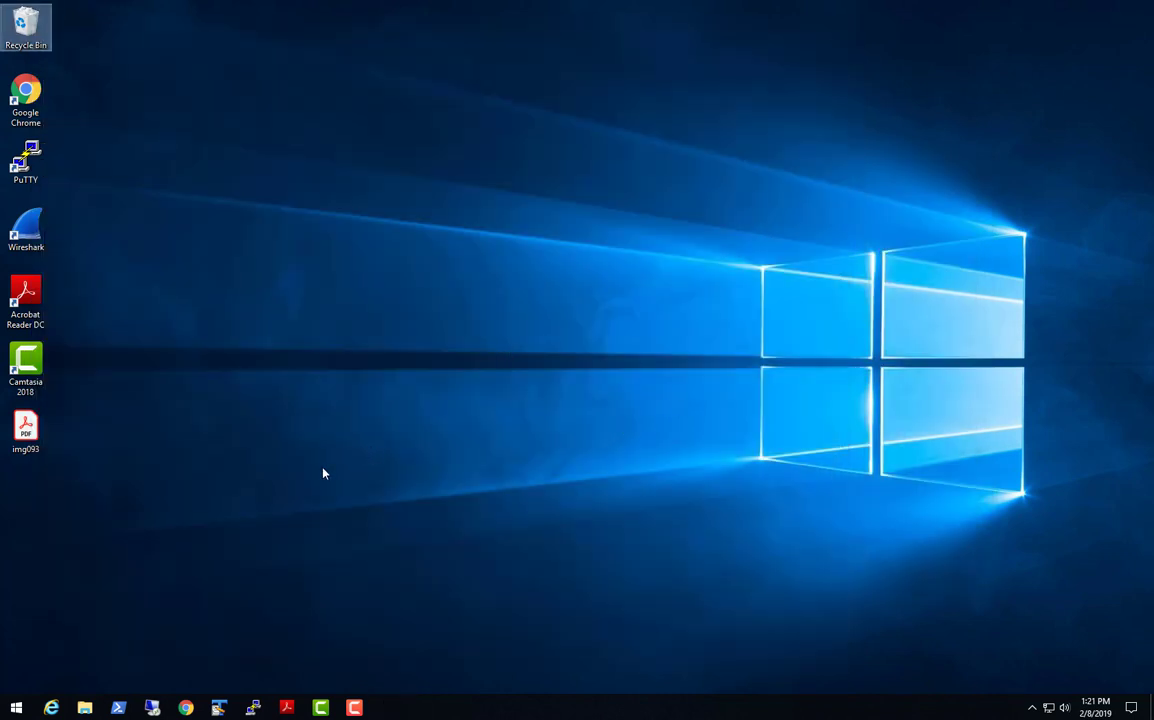
Try a Remote Desktop connection to 10.10.1.24, then cancel the credentials prompt
{"action": "left_click", "coordinate": [153, 708]}
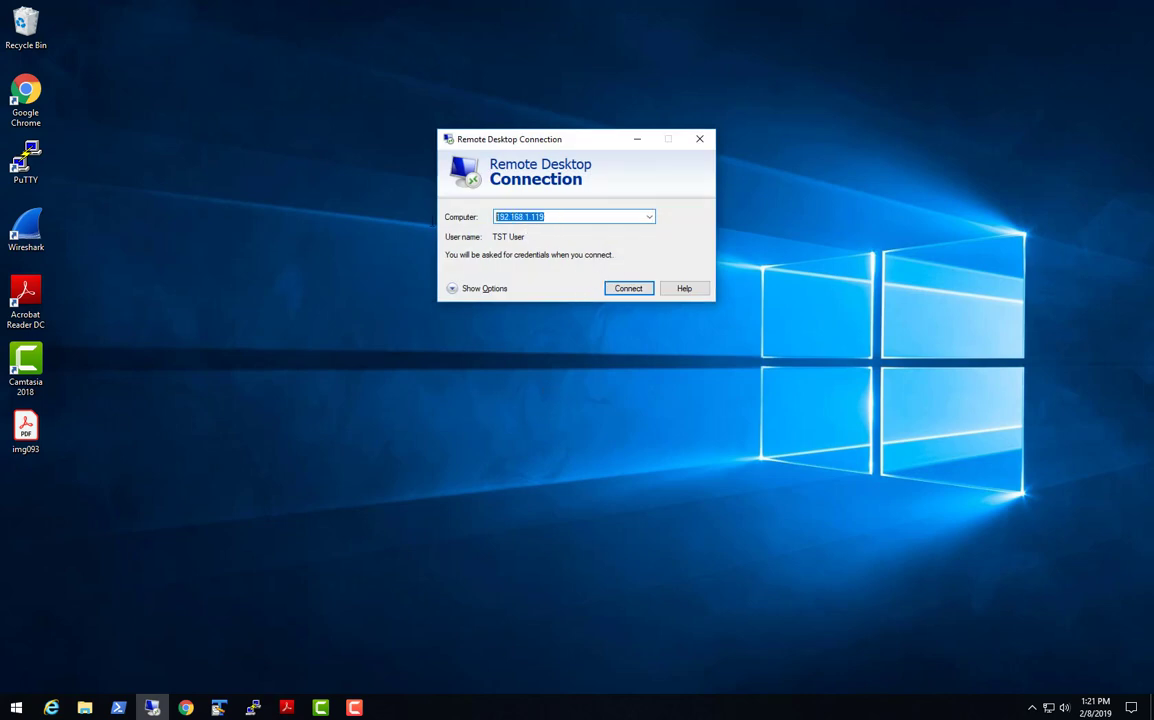
{"action": "type", "text": "10"}
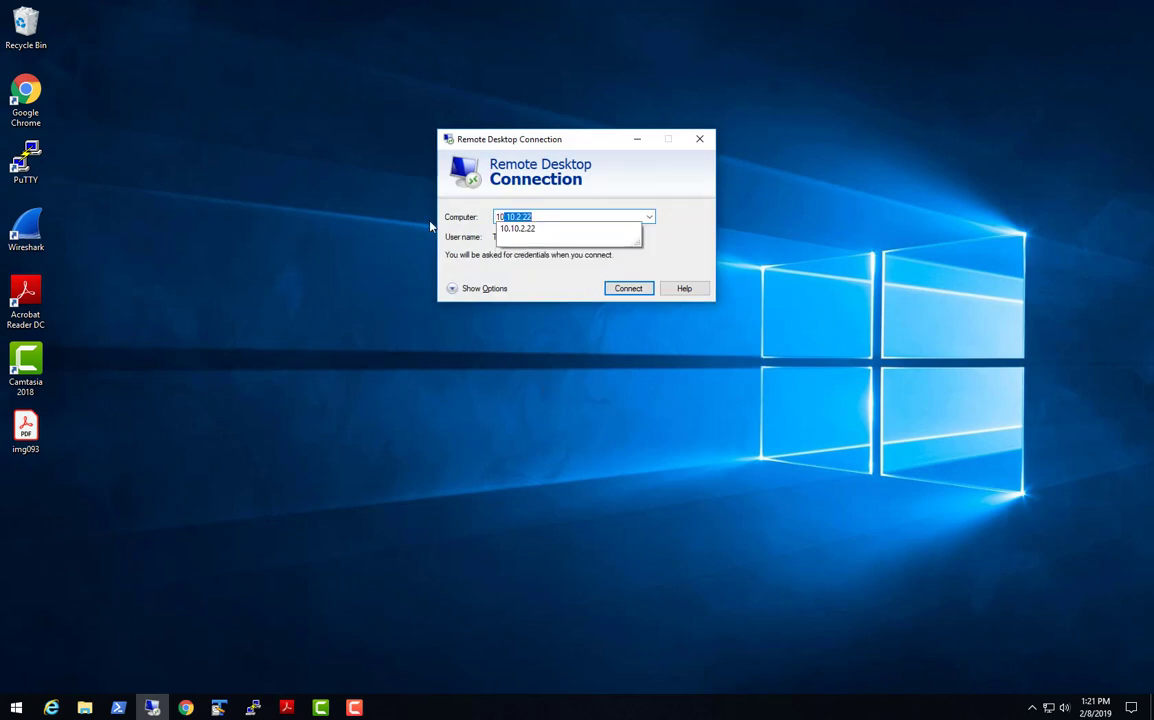
{"action": "type", "text": ".10.1."}
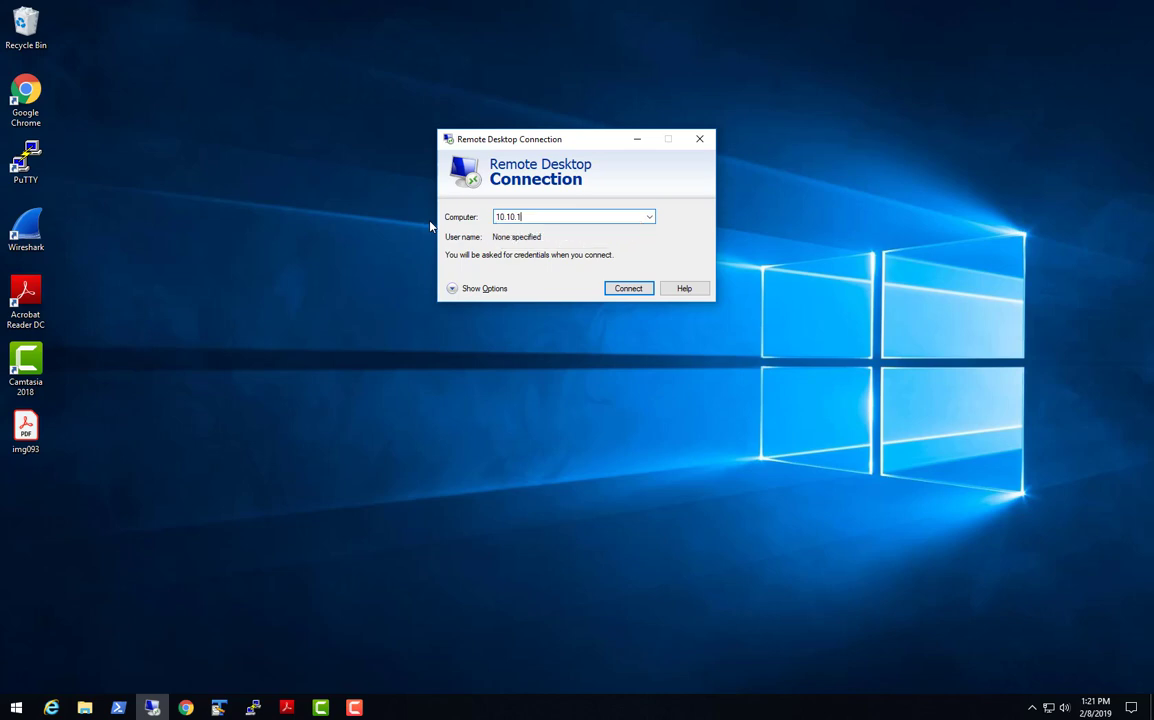
{"action": "type", "text": "24"}
{"action": "left_click", "coordinate": [626, 289]}
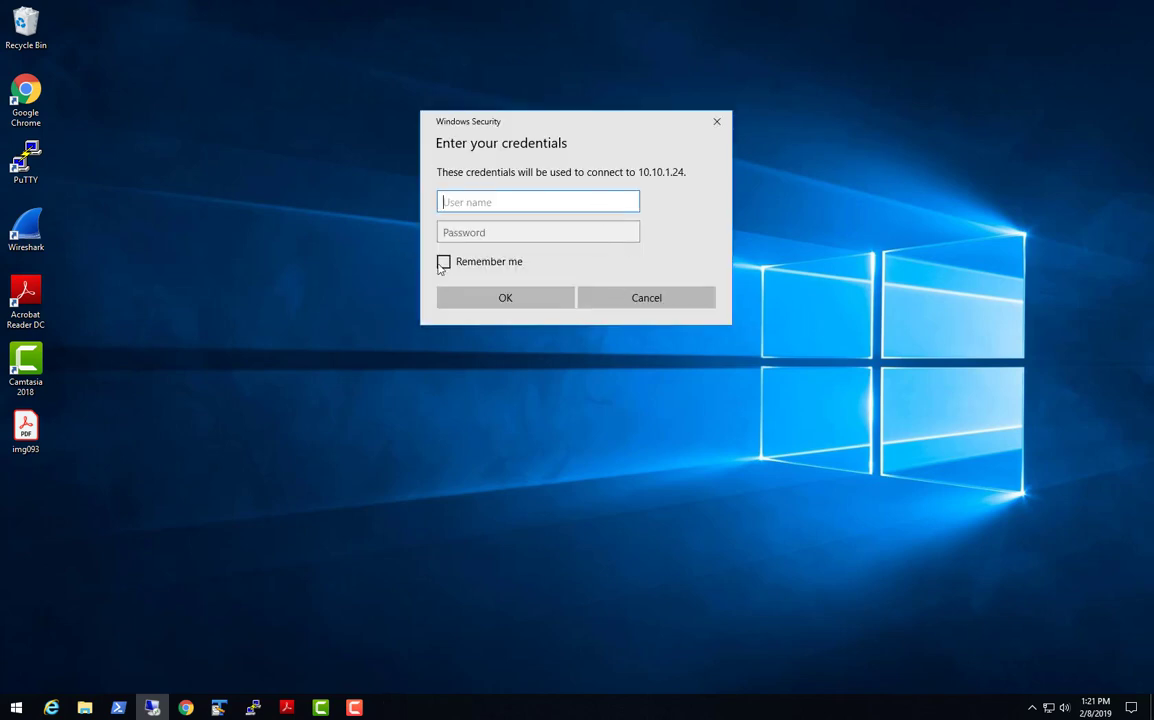
{"action": "left_click", "coordinate": [664, 304]}
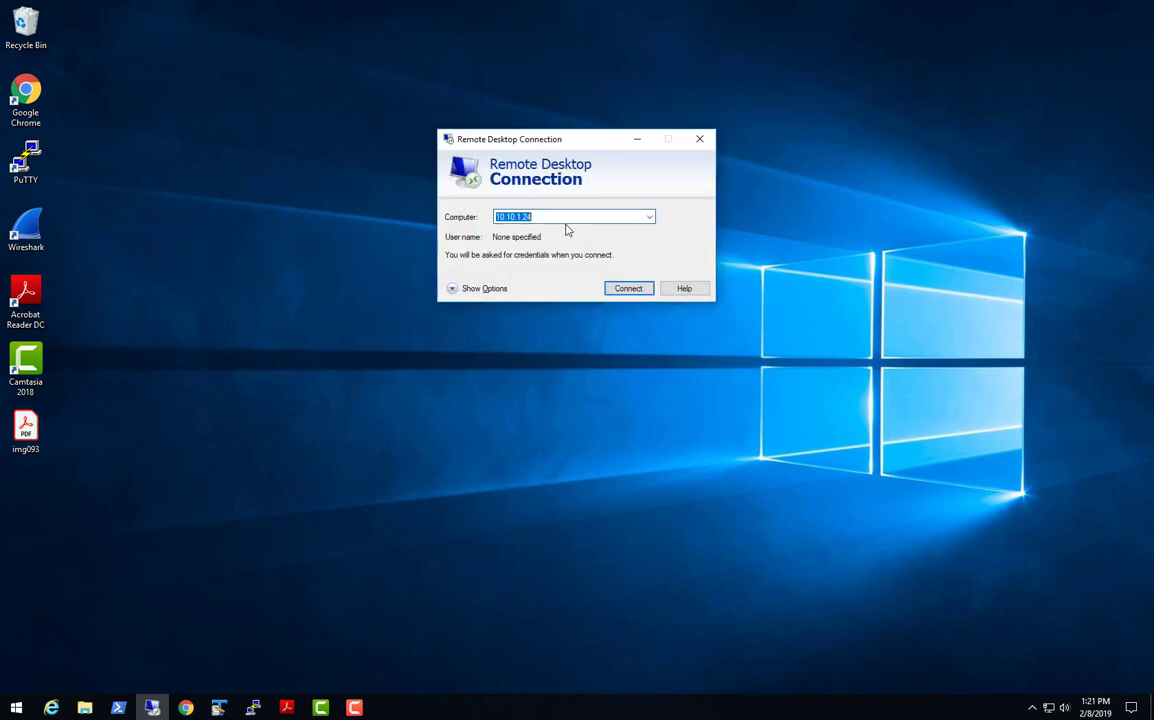
Change the Computer address to 10.10.2.28
{"action": "left_click", "coordinate": [555, 216]}
{"action": "key", "text": "BackSpace"}
{"action": "key", "text": "BackSpace"}
{"action": "key", "text": "BackSpace"}
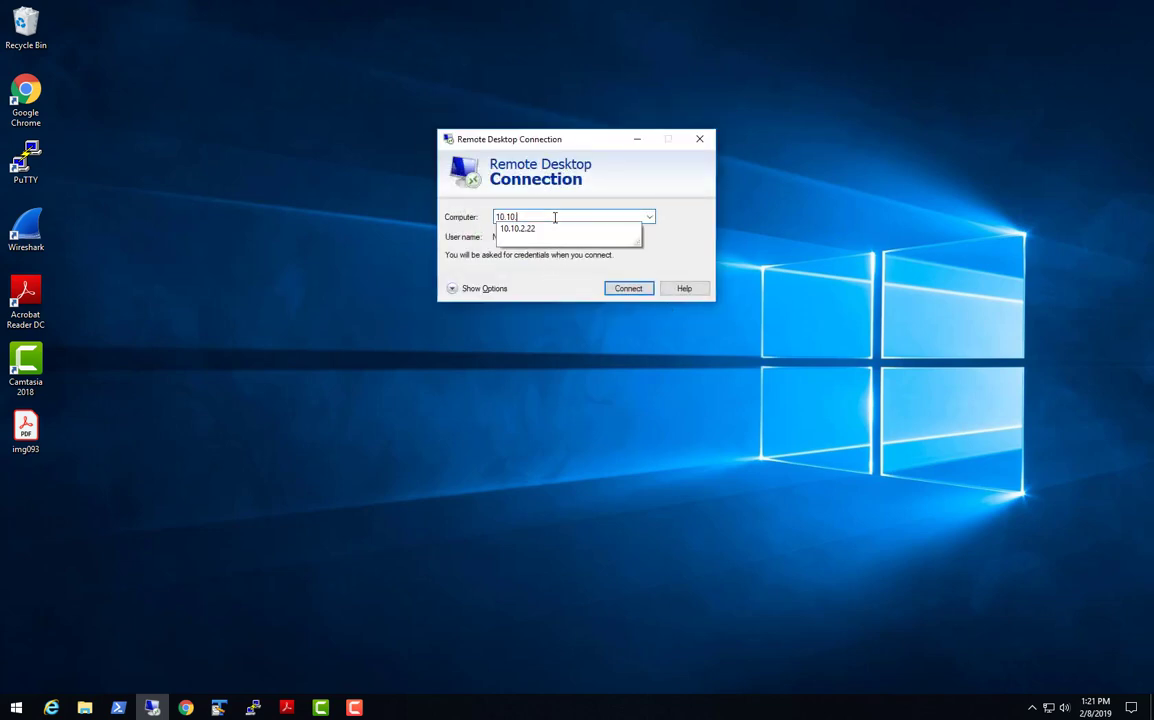
{"action": "type", "text": "2.28"}
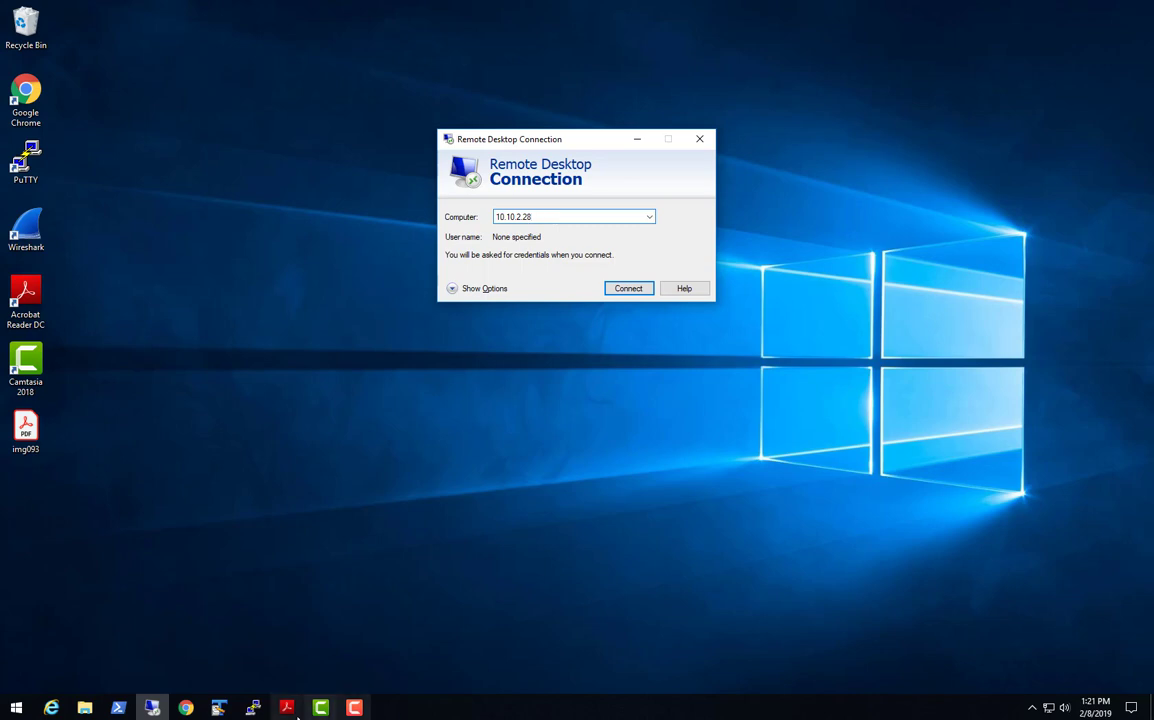
Check the img093.pdf network diagram, then connect to 10.10.2.28
{"action": "mouse_move", "coordinate": [287, 705]}
{"action": "left_click", "coordinate": [334, 663]}
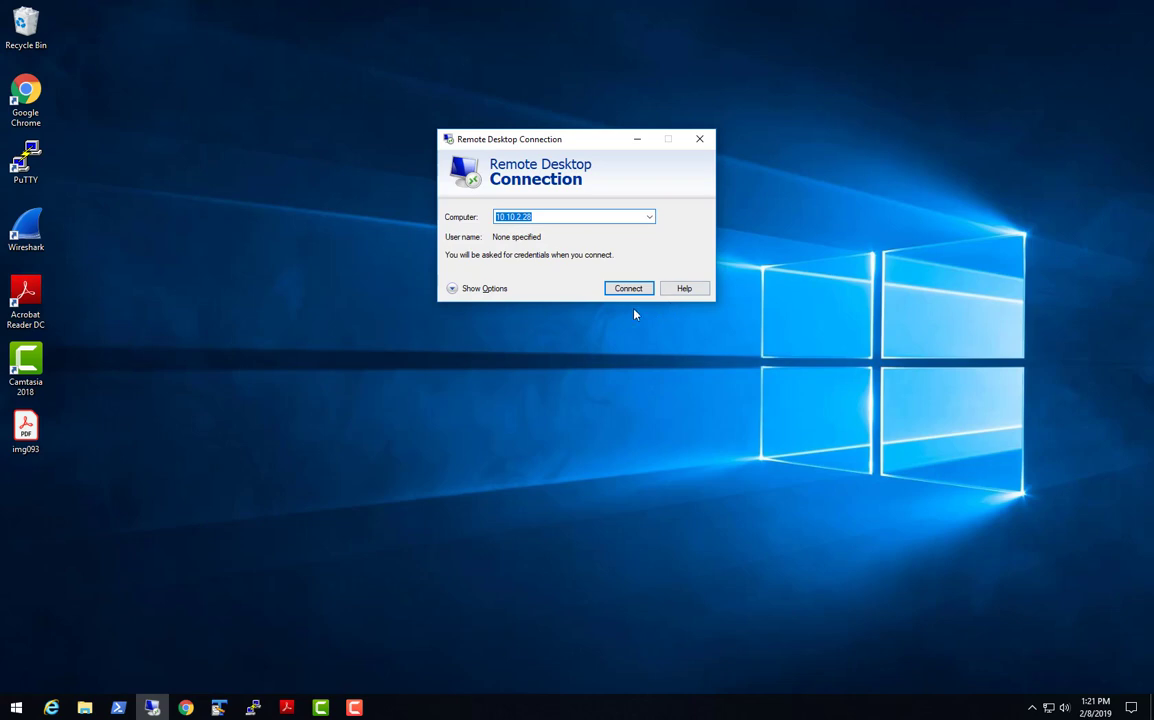
{"action": "left_click", "coordinate": [621, 292]}
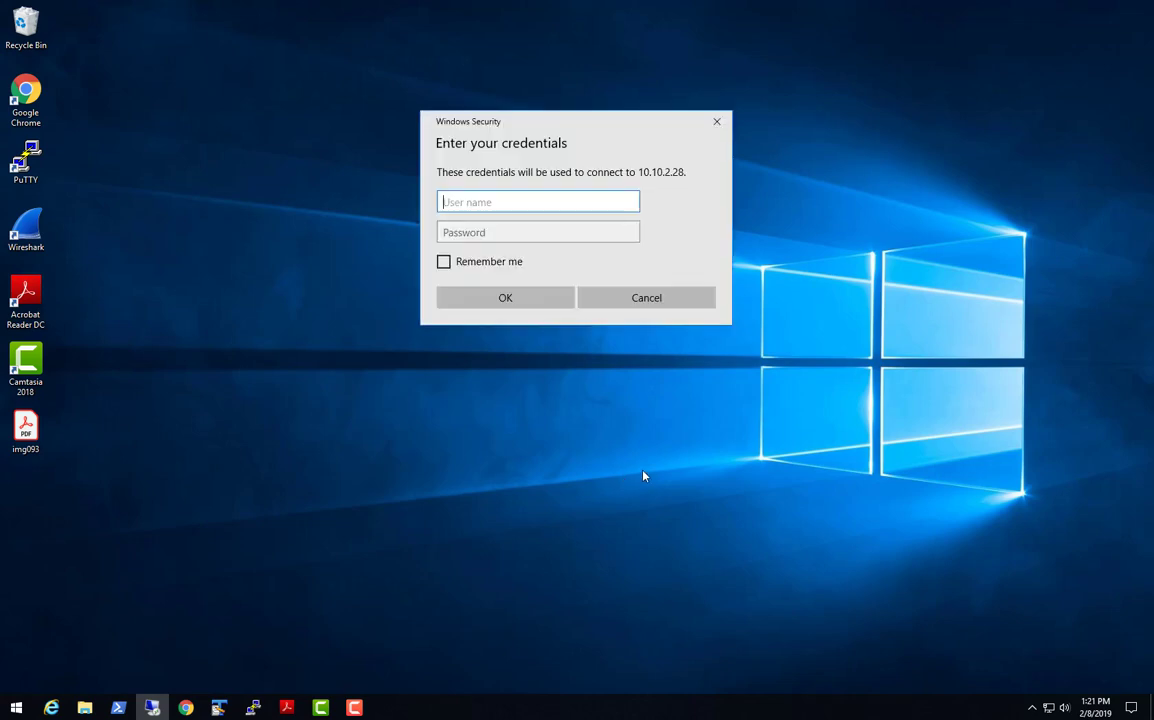
Sign in to 10.10.2.28 as a TST domain user and accept the certificate warning
{"action": "type", "text": "TST\\"}
{"action": "left_click", "coordinate": [498, 230]}
{"action": "type", "text": "••••"}
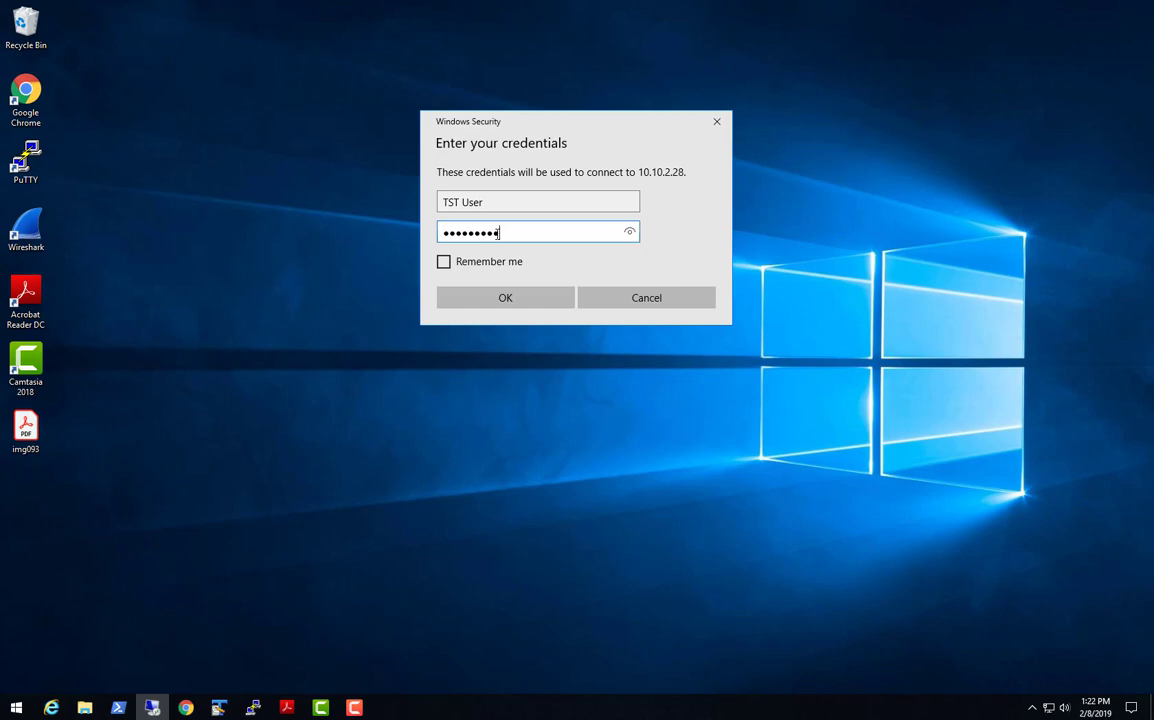
{"action": "key", "text": "Return"}
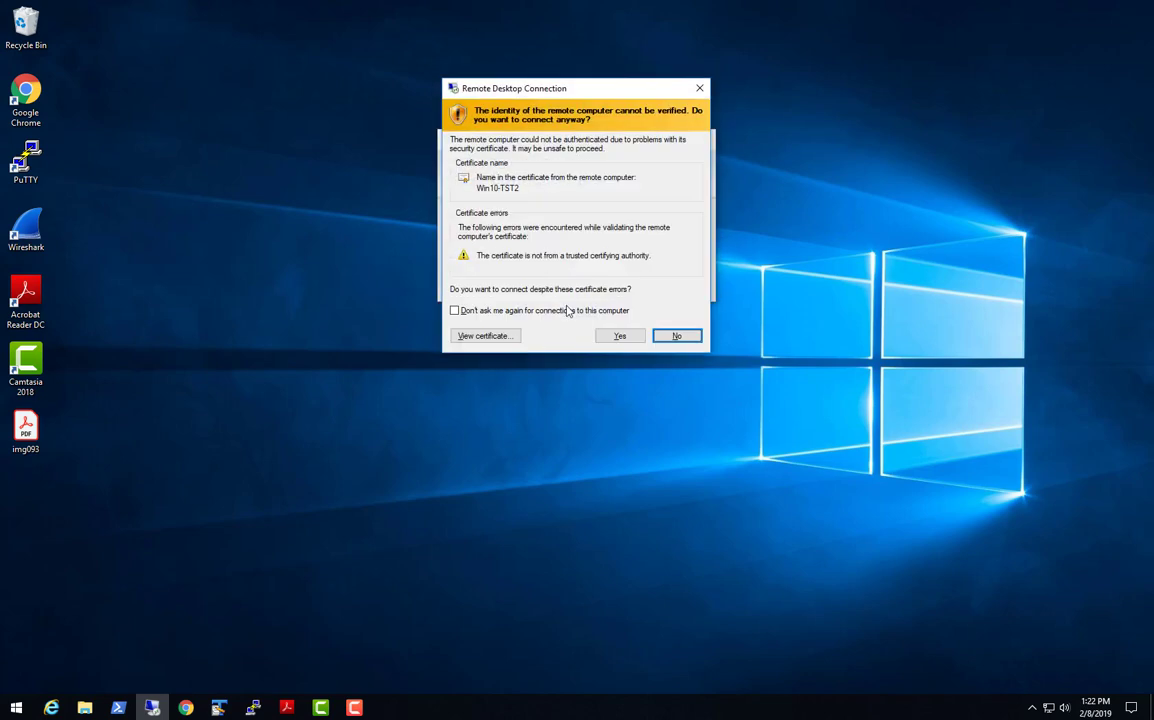
{"action": "left_click", "coordinate": [619, 335]}
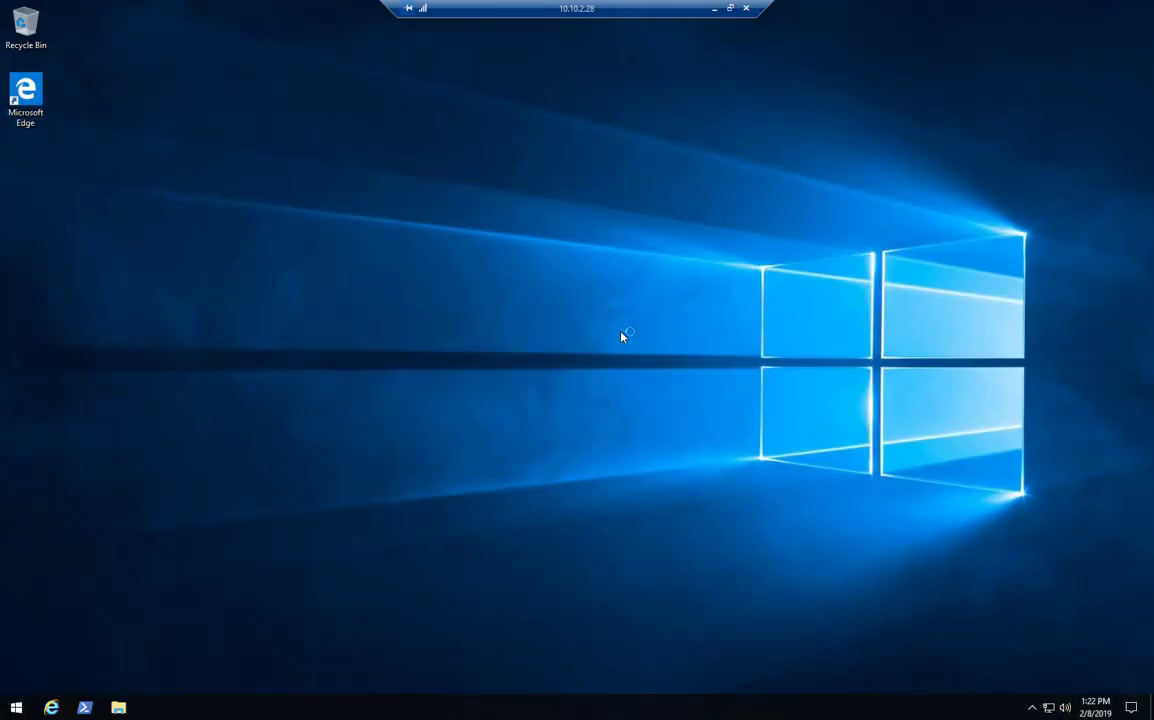
Confirm the remote computer is Win10-TST2 in This PC's system properties, then close the windows
{"action": "left_click", "coordinate": [118, 707]}
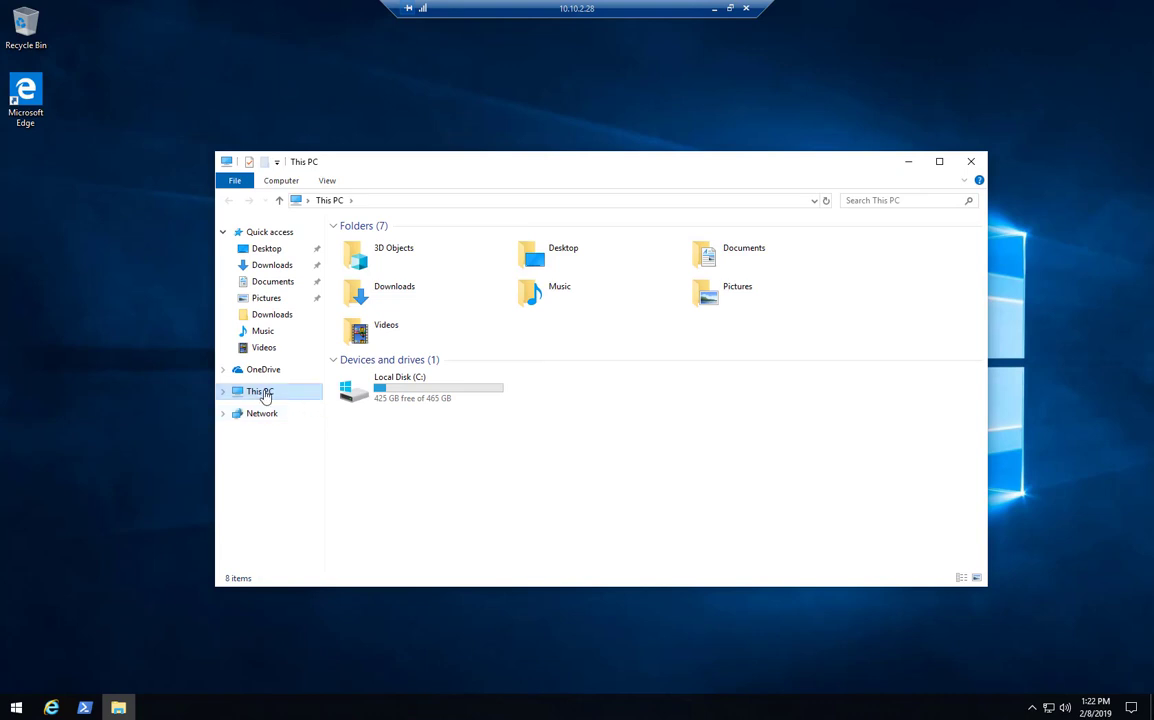
{"action": "right_click", "coordinate": [266, 392]}
{"action": "left_click", "coordinate": [363, 577]}
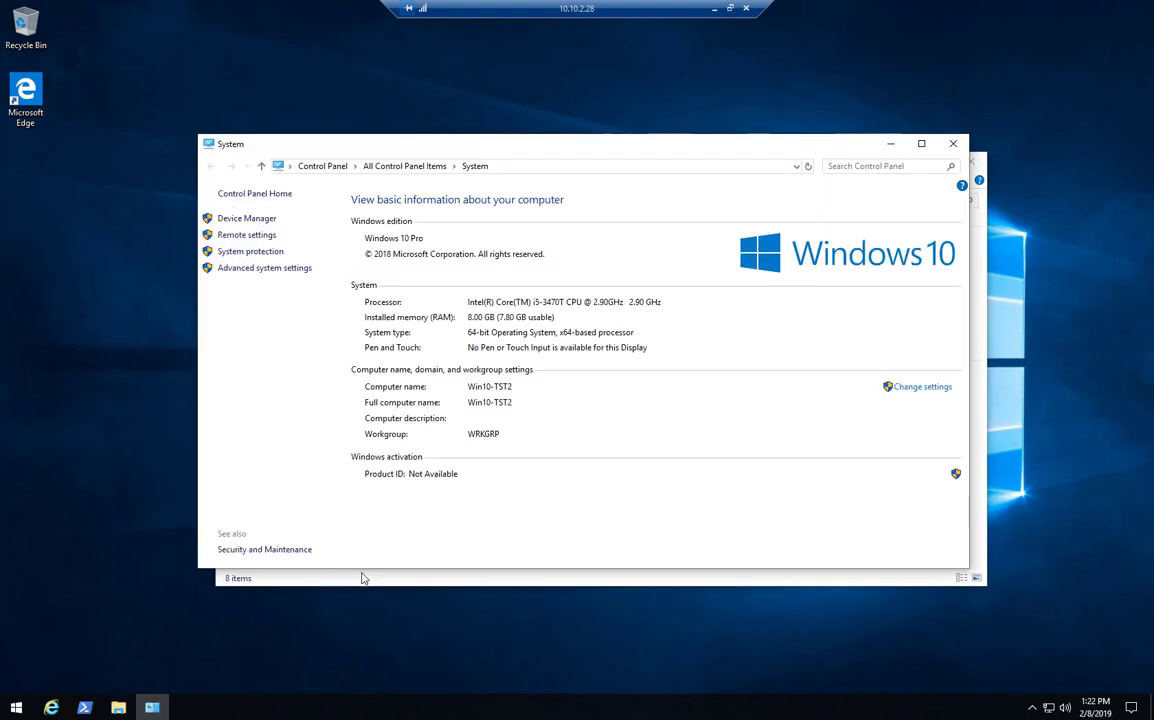
{"action": "left_click", "coordinate": [953, 144]}
{"action": "left_click", "coordinate": [970, 162]}
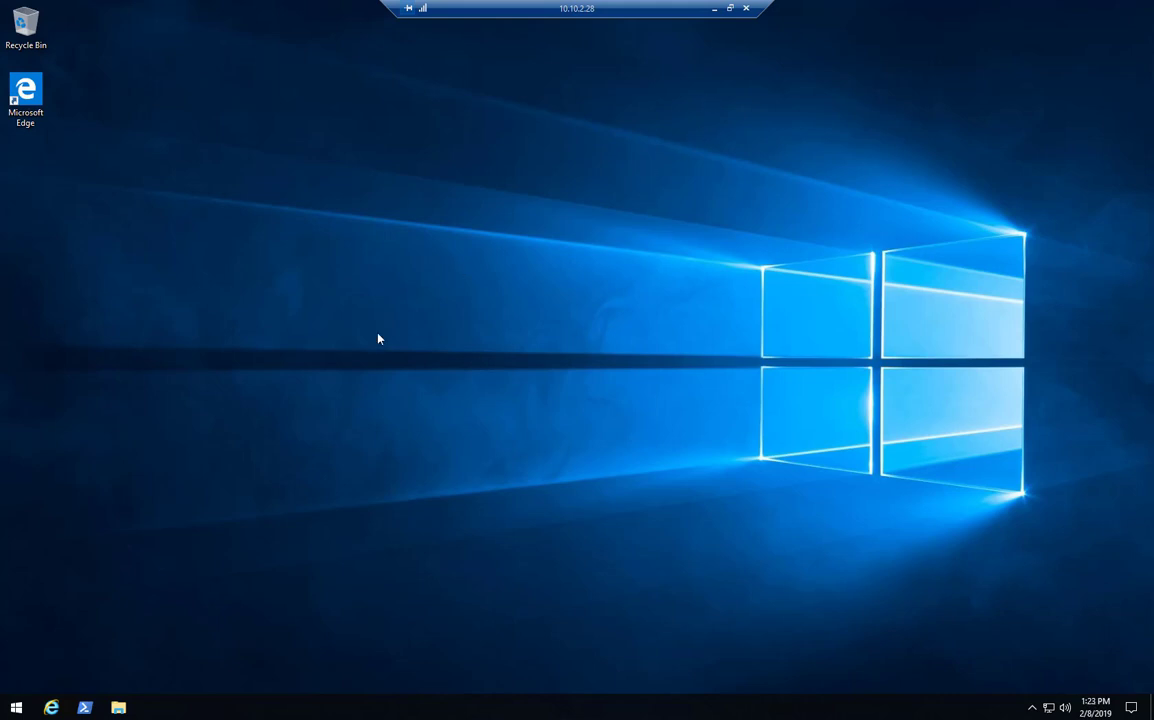
Sign out of the remote session from the Start menu's account options
{"action": "left_click", "coordinate": [16, 707]}
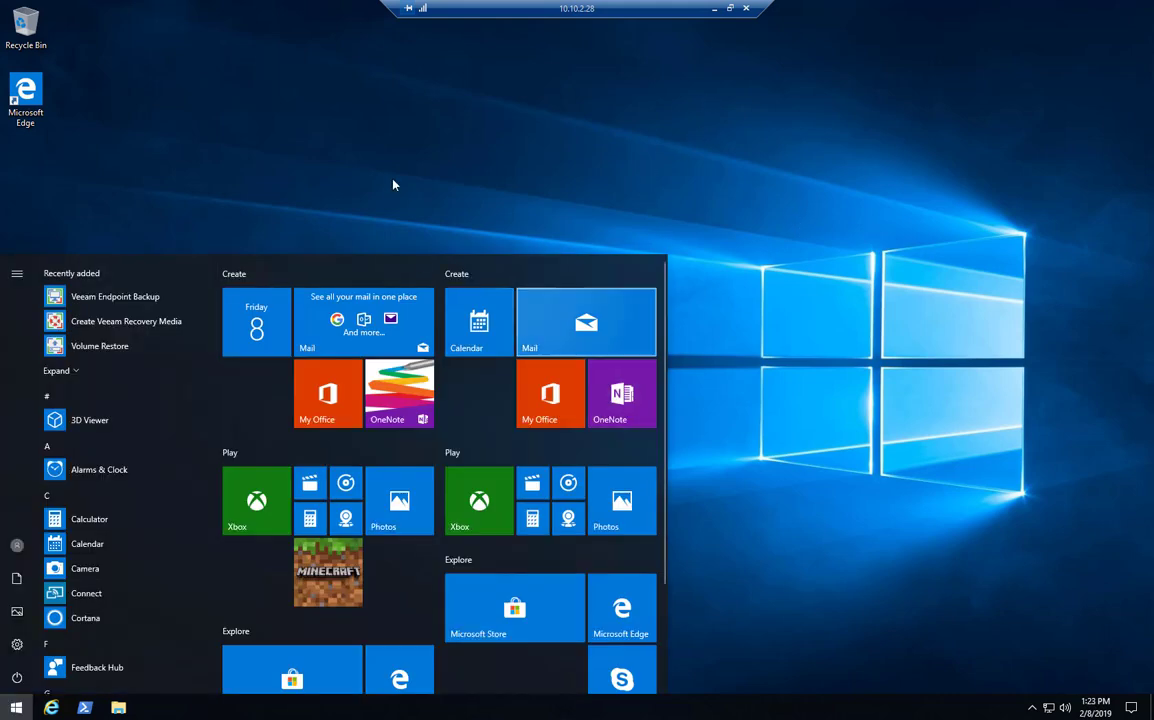
{"action": "left_click", "coordinate": [395, 184]}
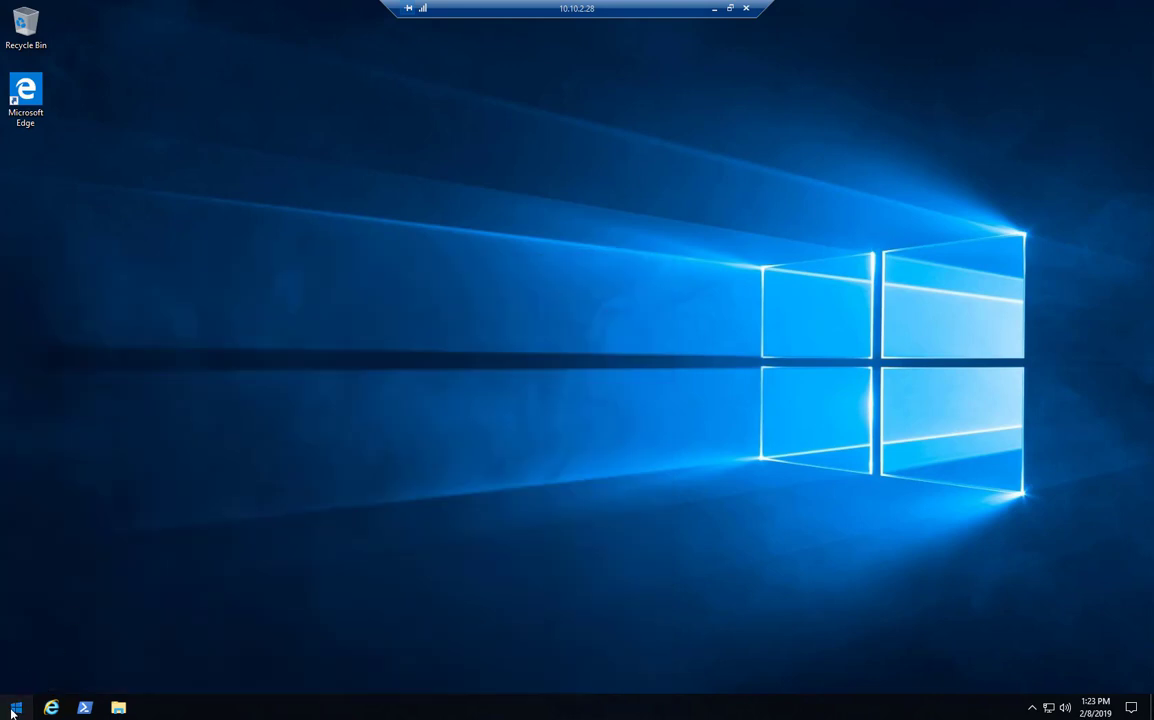
{"action": "key", "text": "super"}
{"action": "left_click", "coordinate": [16, 546]}
{"action": "left_click", "coordinate": [40, 510]}
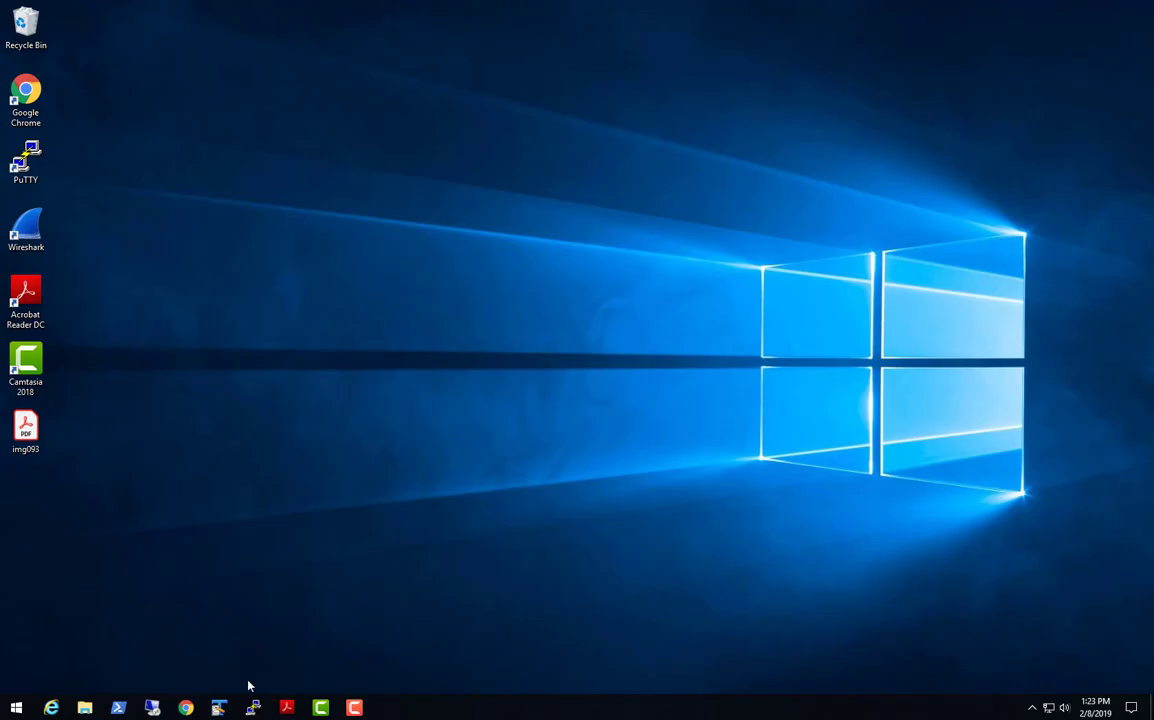
Open rule 3 'Allow RDP to Win10-TST1' in the WAN_IN ruleset for editing
{"action": "mouse_move", "coordinate": [188, 710]}
{"action": "left_click", "coordinate": [285, 617]}
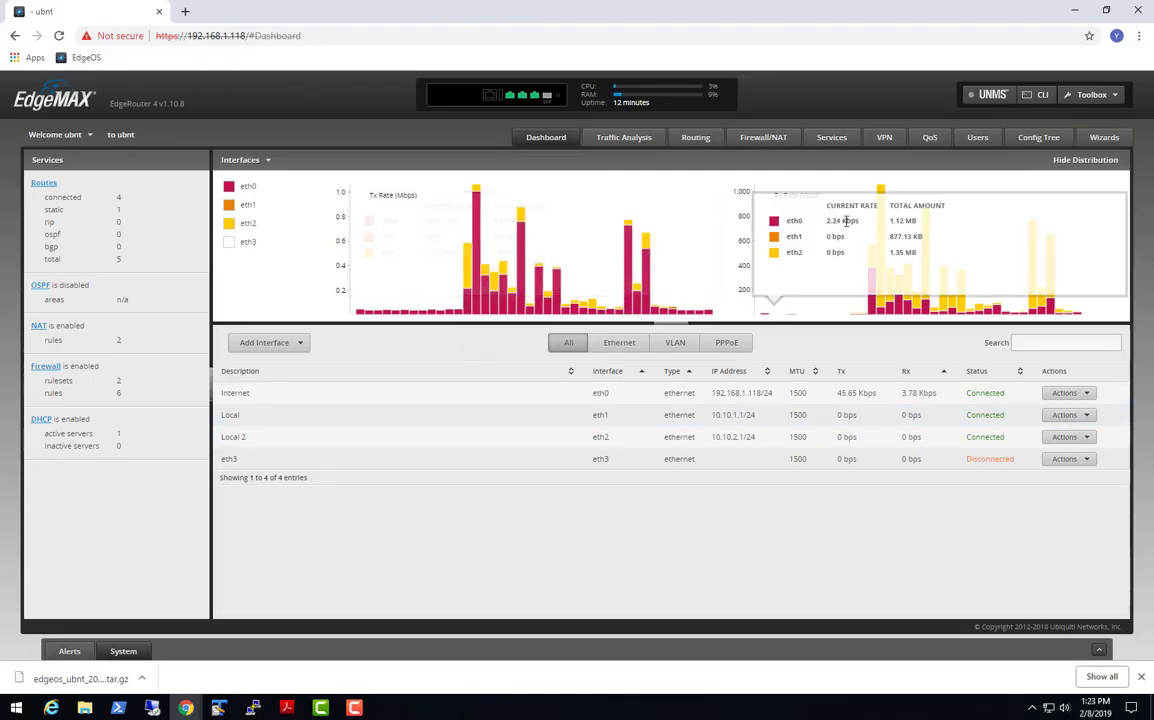
{"action": "left_click", "coordinate": [765, 141]}
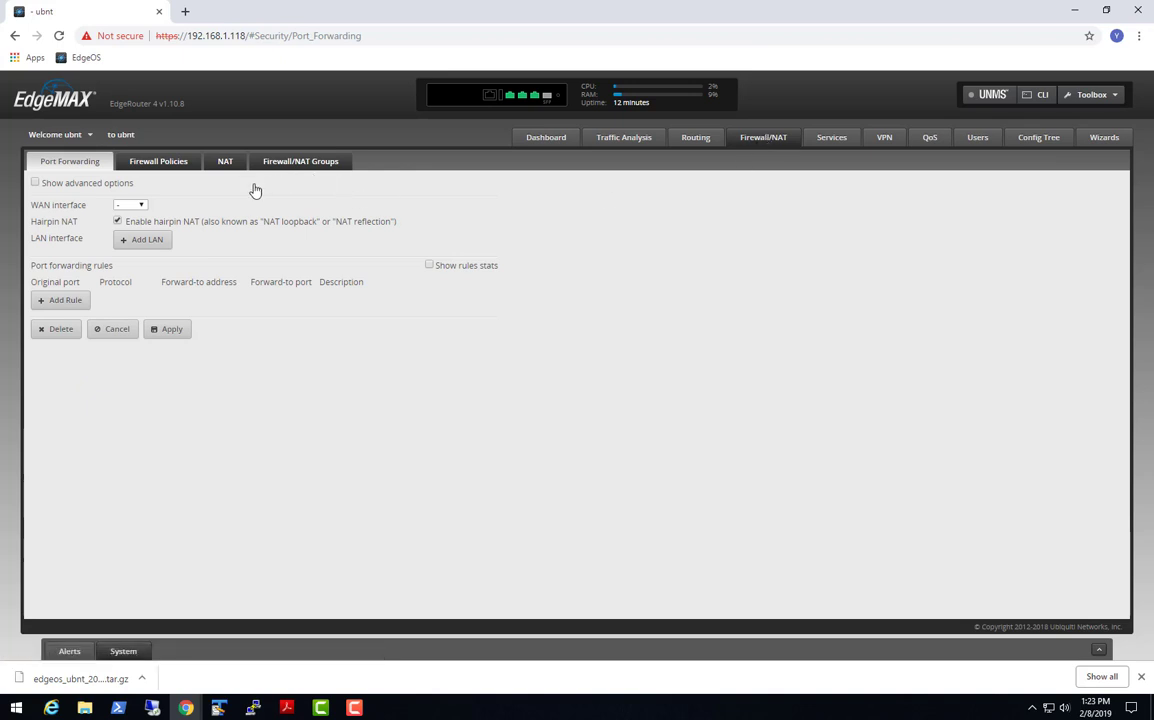
{"action": "left_click", "coordinate": [163, 166]}
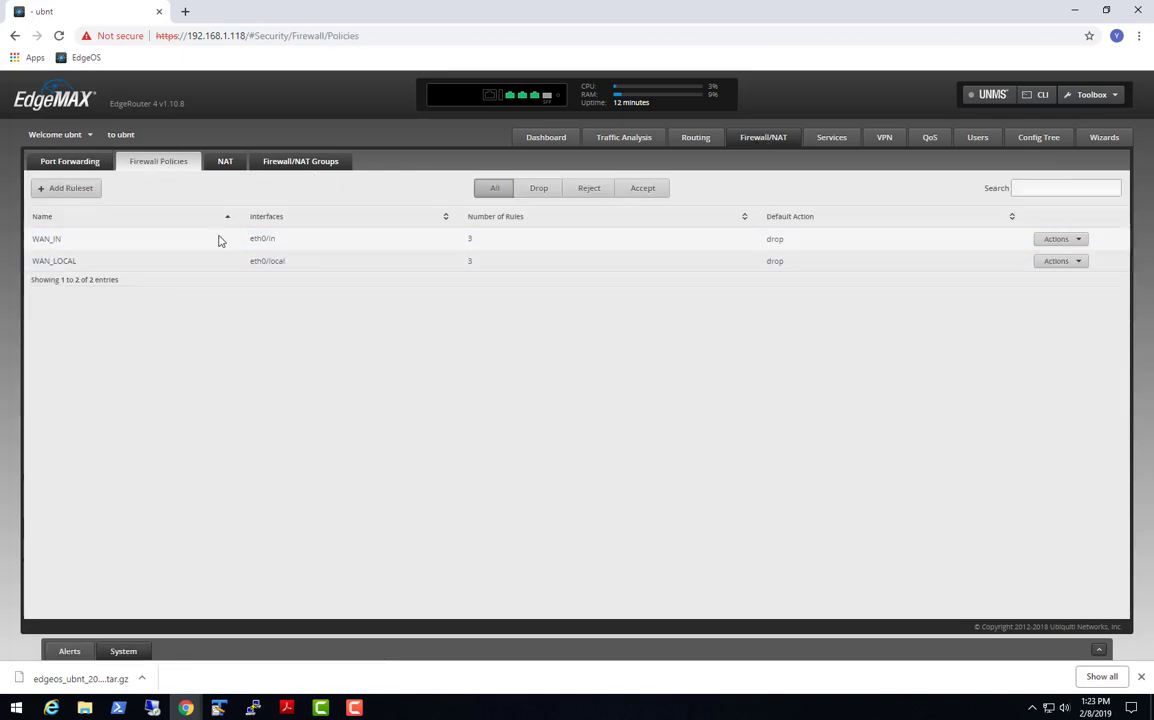
{"action": "left_click", "coordinate": [1057, 240]}
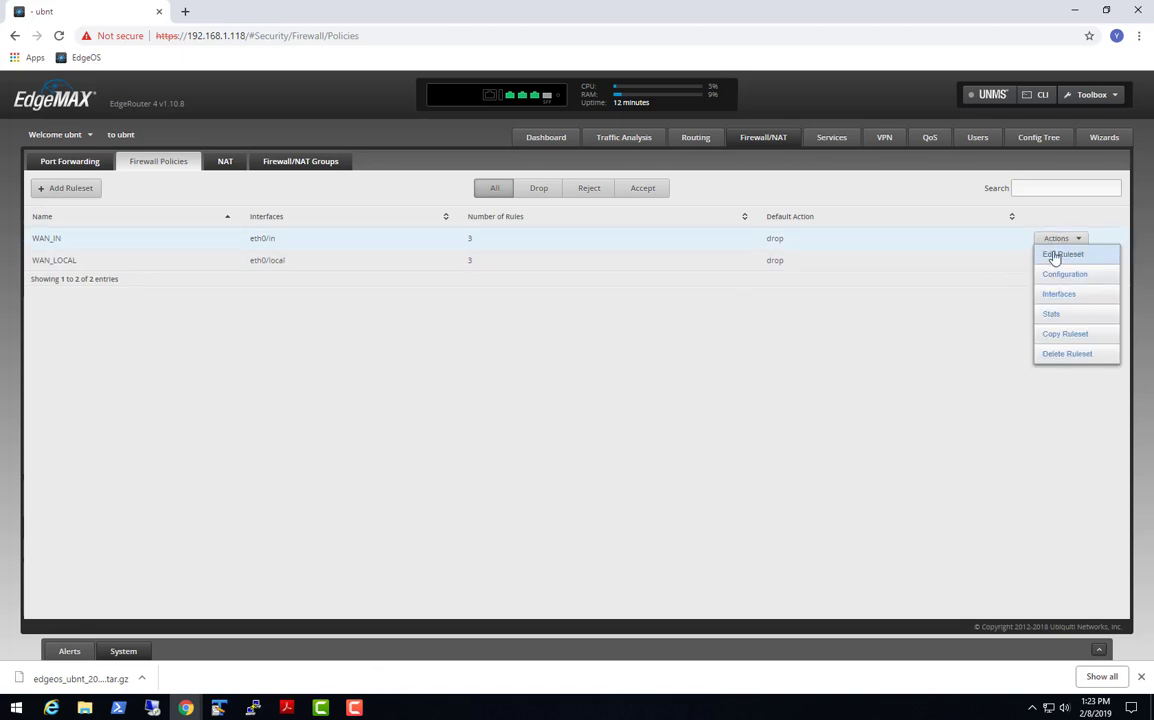
{"action": "left_click", "coordinate": [1056, 253]}
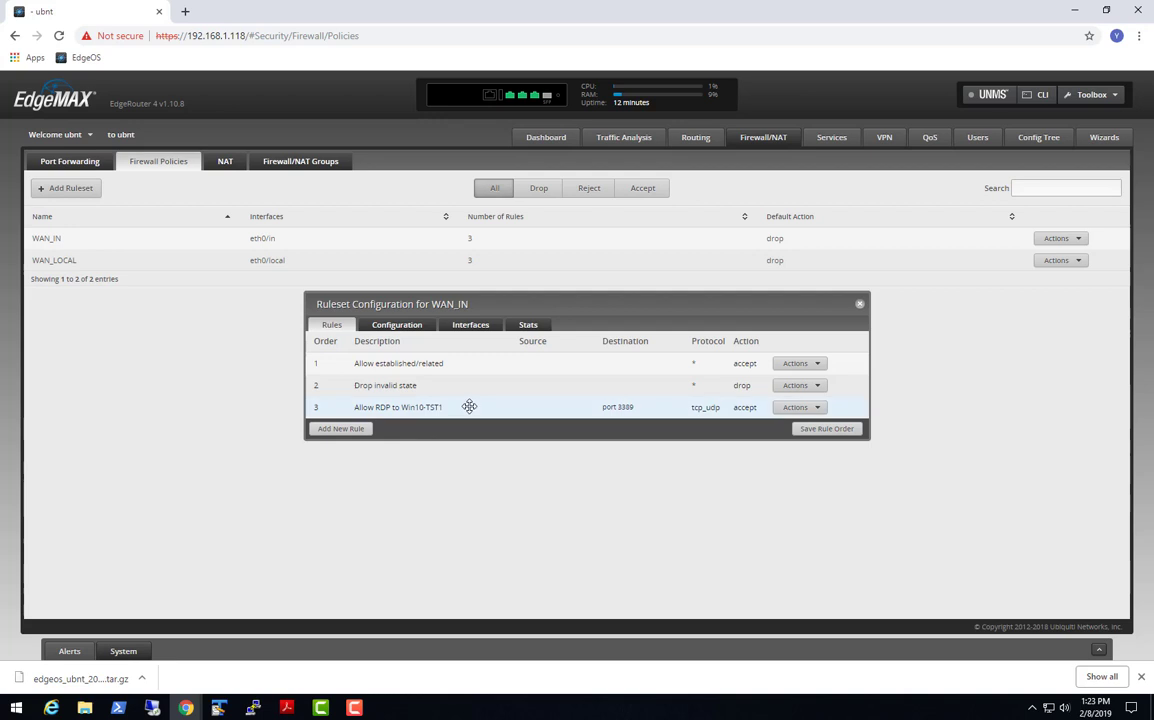
{"action": "left_click", "coordinate": [782, 410]}
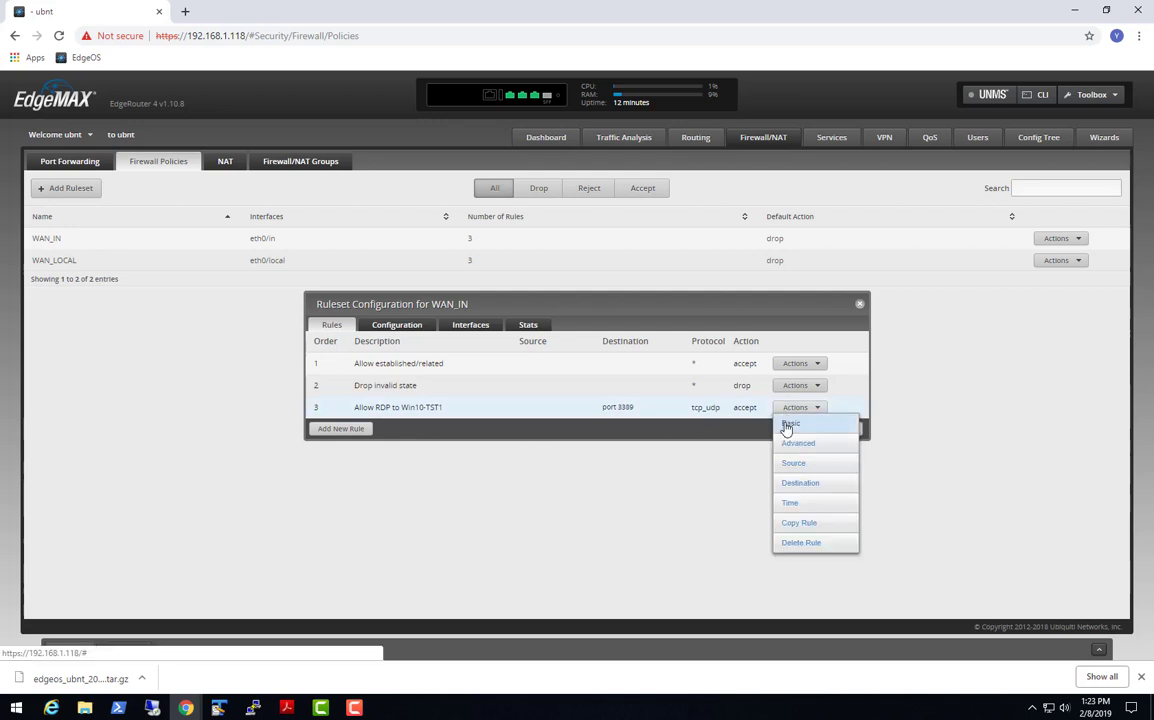
{"action": "left_click", "coordinate": [788, 428]}
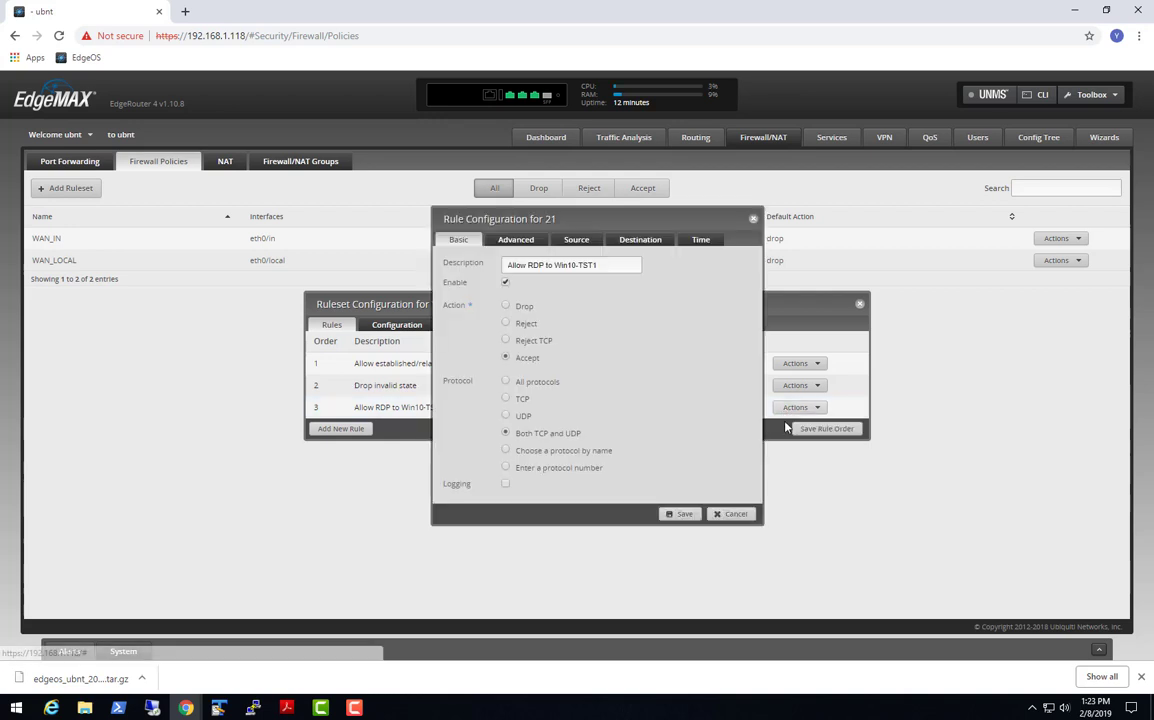
Set rule 3's destination address to 10.10.1.24 and save
{"action": "left_click", "coordinate": [648, 241]}
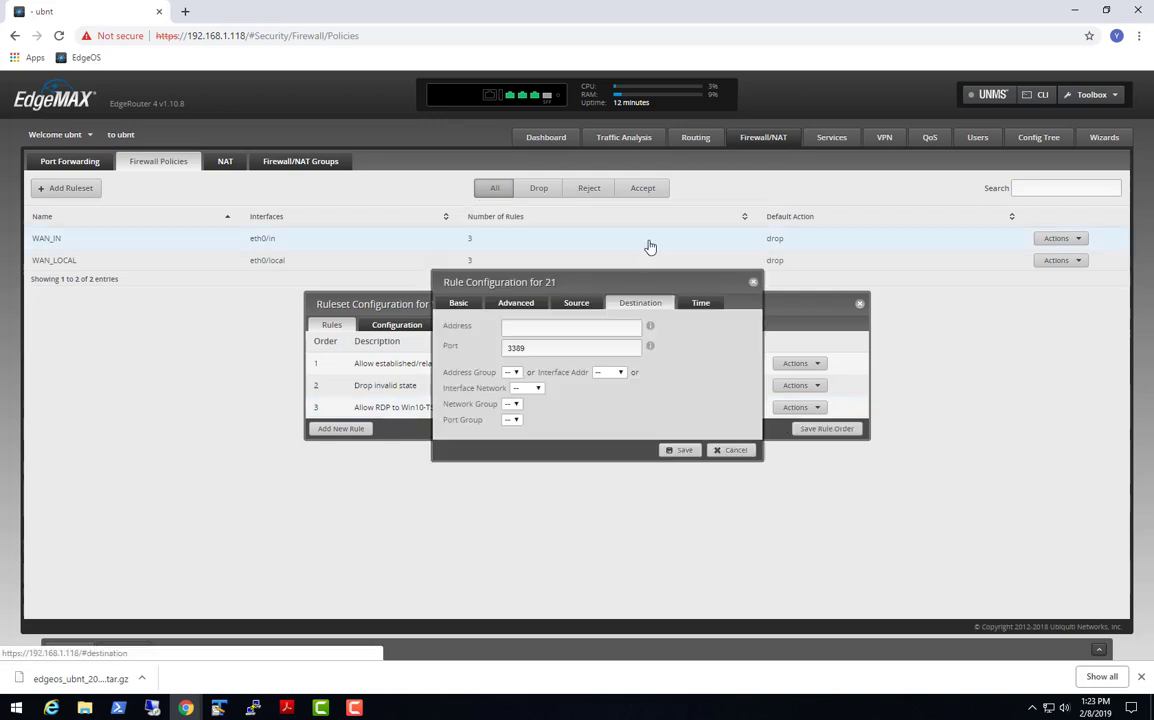
{"action": "left_click", "coordinate": [515, 331]}
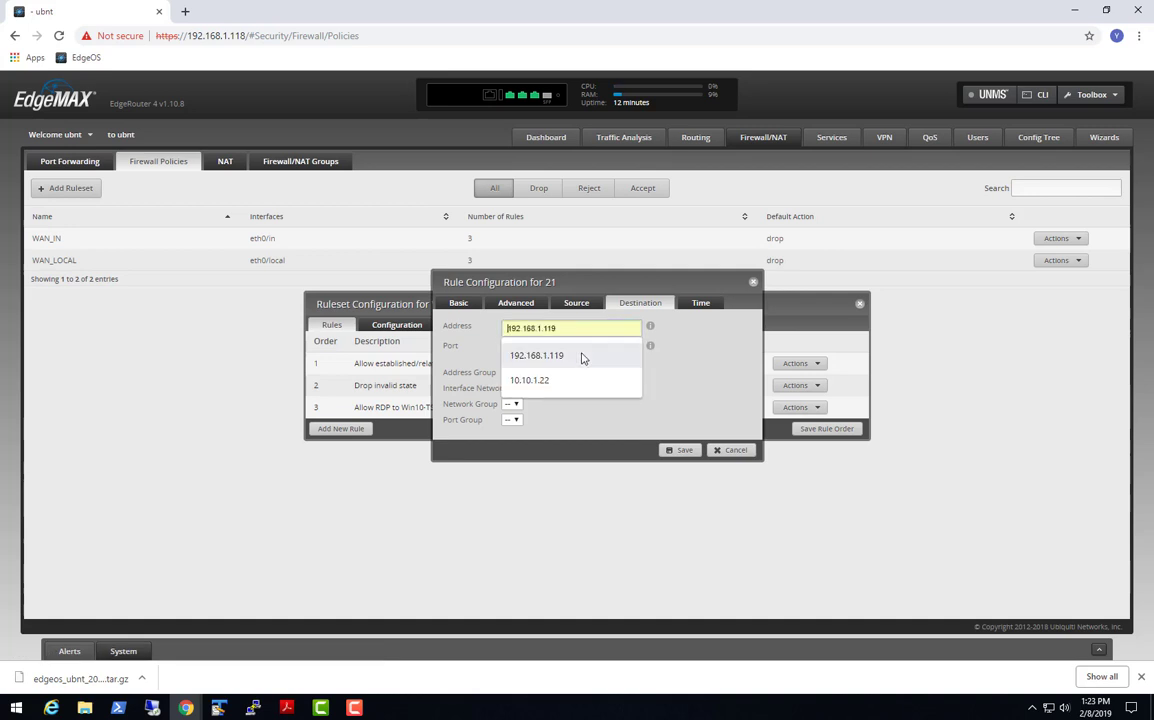
{"action": "left_click", "coordinate": [530, 380]}
{"action": "left_click", "coordinate": [557, 327]}
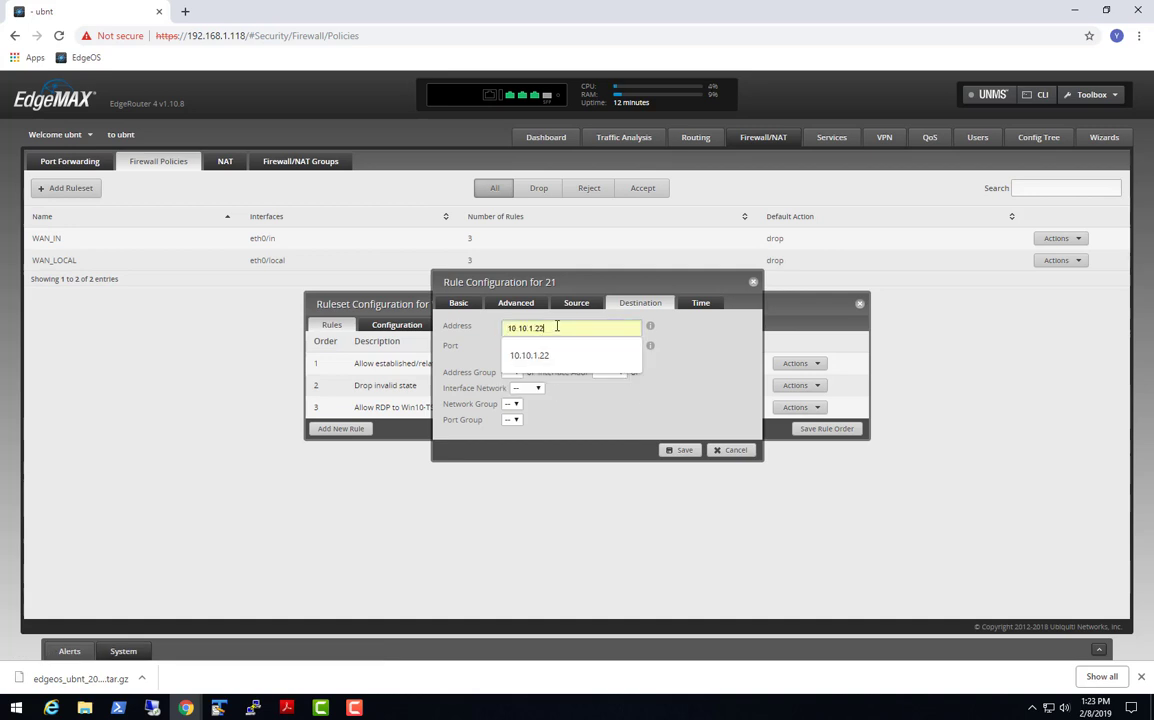
{"action": "key", "text": "BackSpace"}
{"action": "type", "text": "4"}
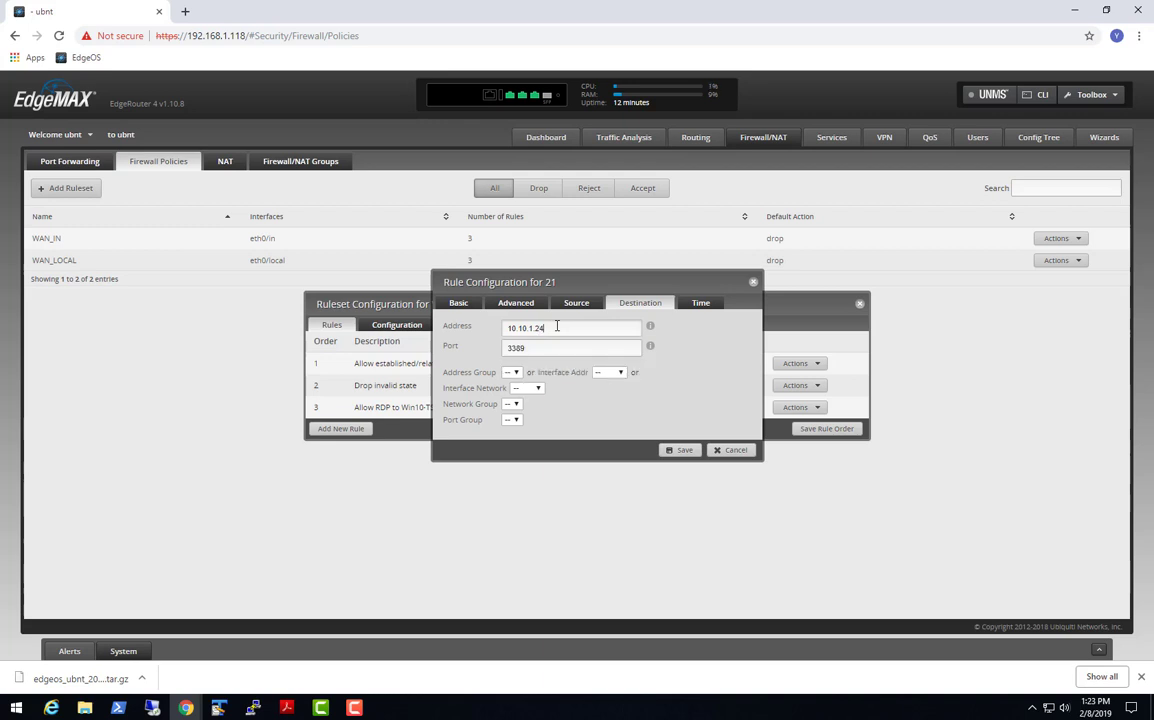
{"action": "left_click", "coordinate": [678, 450]}
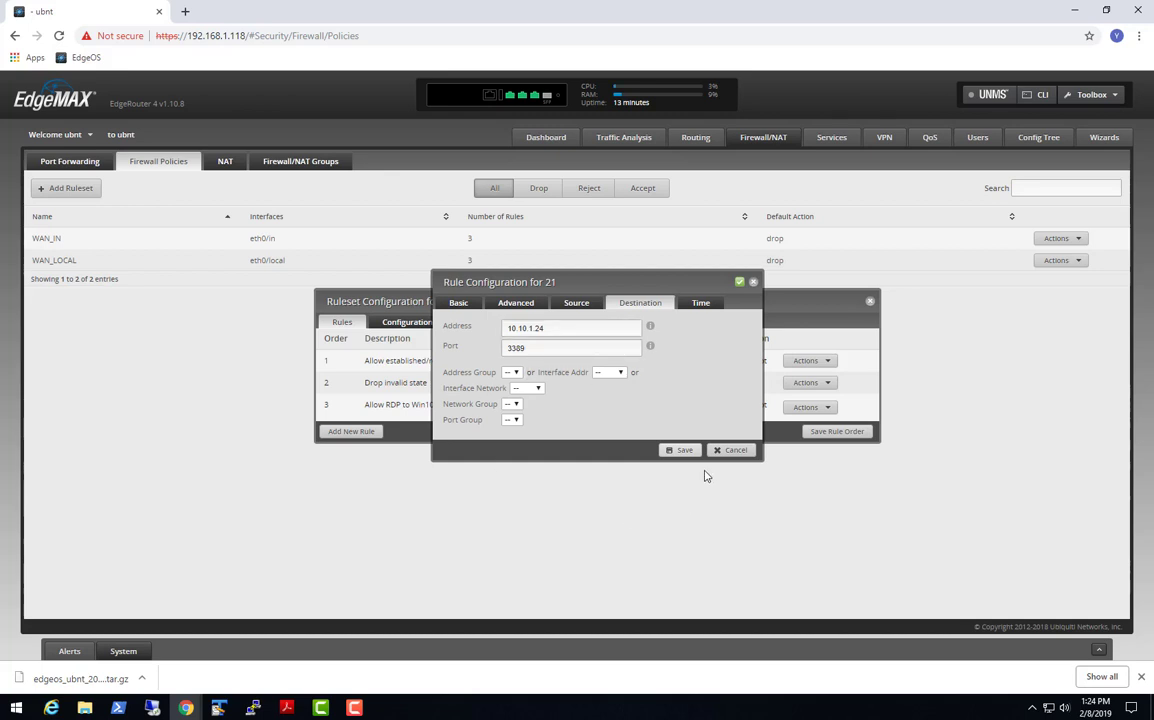
Close the rule and WAN_IN ruleset dialogs and minimize Chrome
{"action": "left_click", "coordinate": [754, 285]}
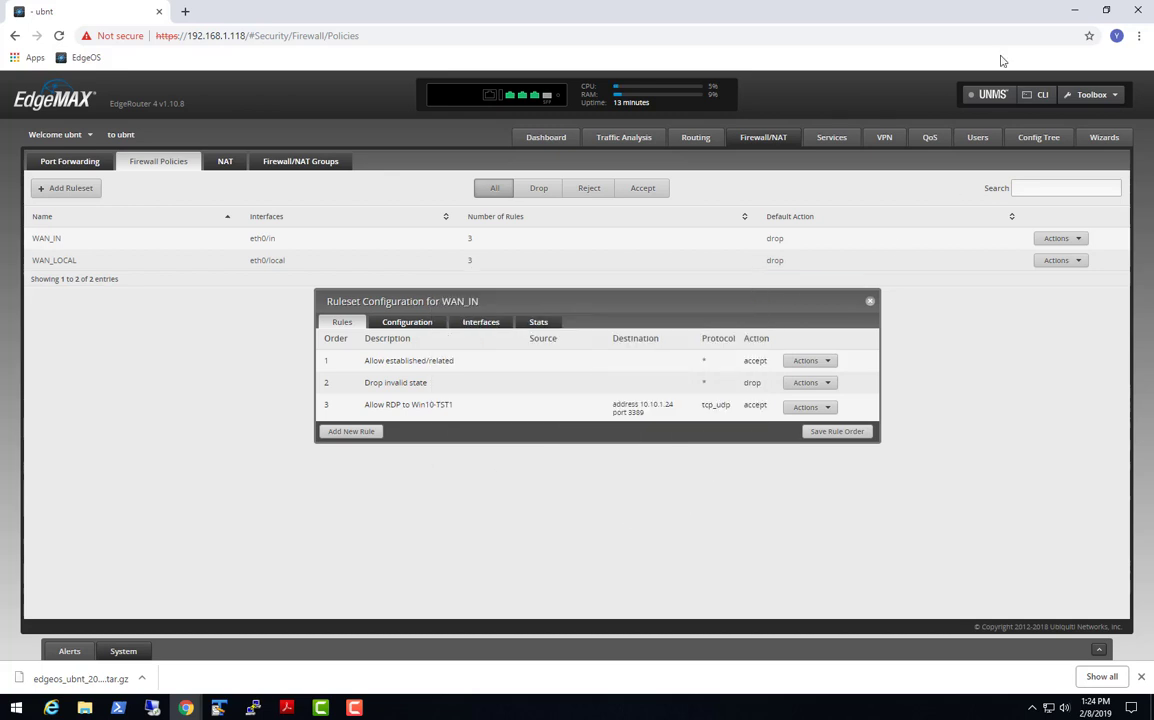
{"action": "left_click", "coordinate": [870, 301]}
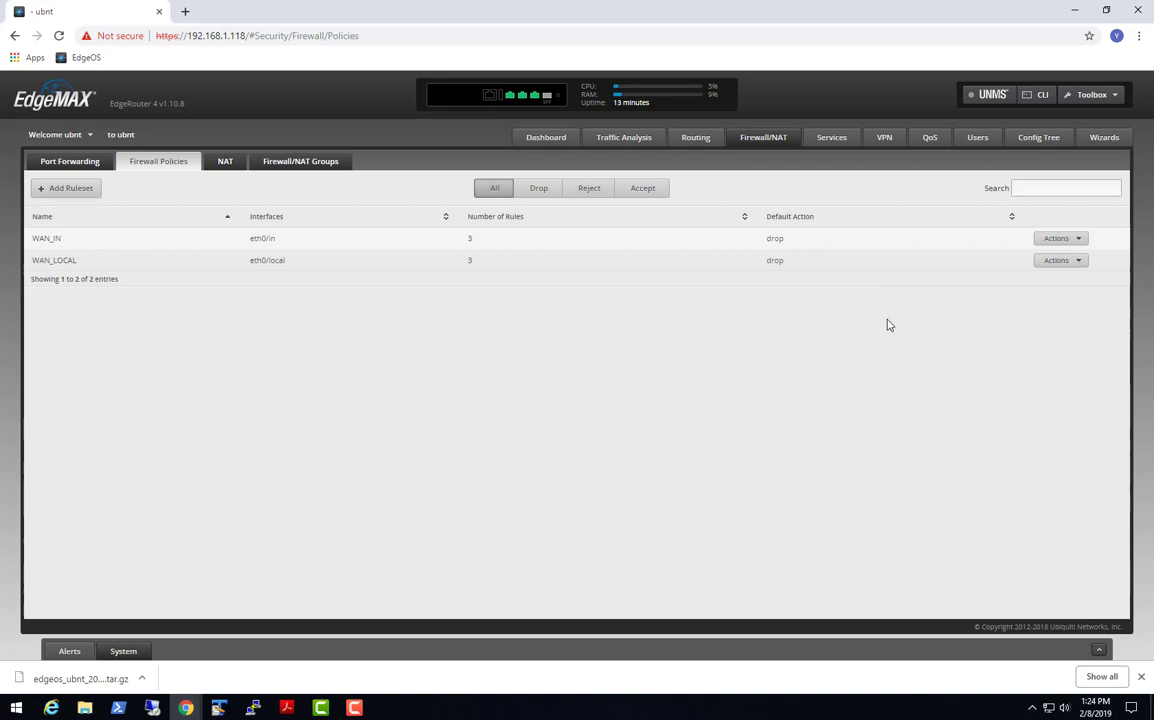
{"action": "left_click", "coordinate": [1074, 10]}
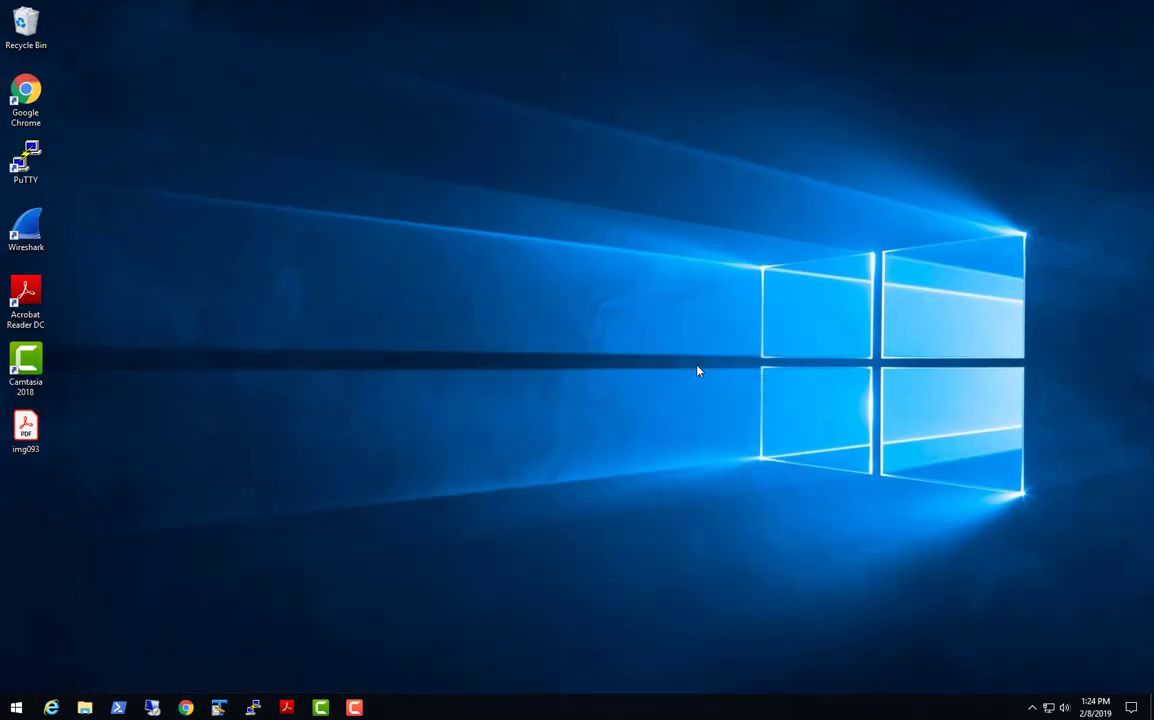
{"action": "left_click", "coordinate": [152, 707]}
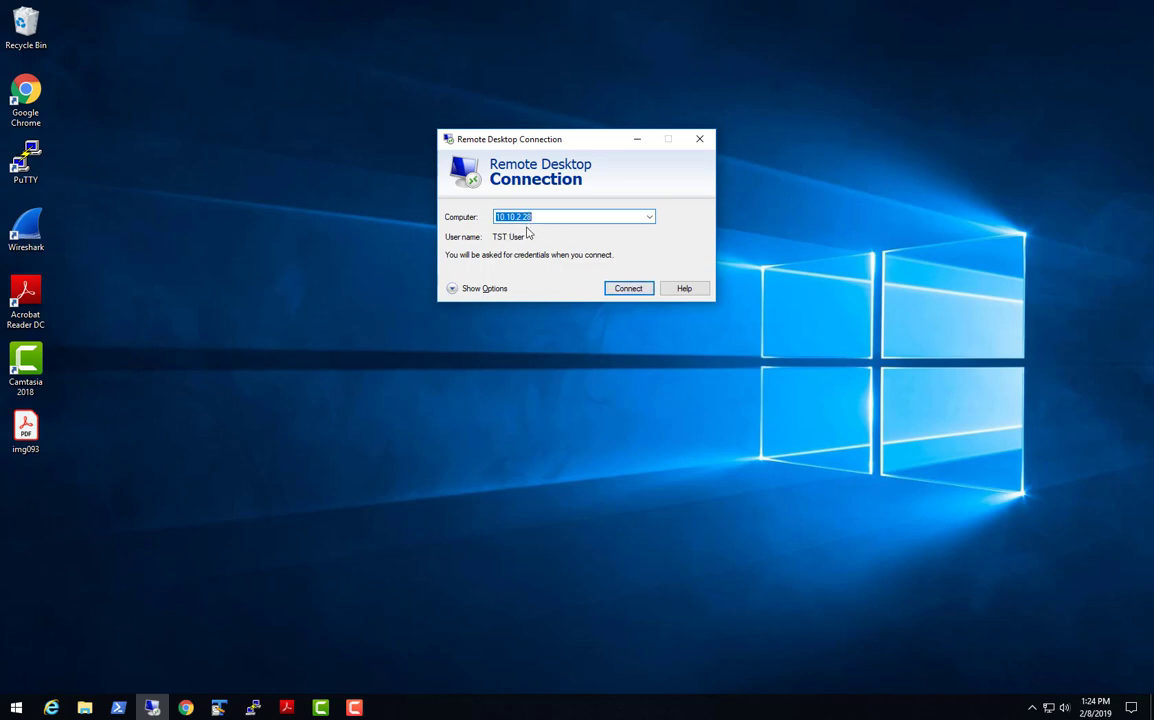
{"action": "left_click", "coordinate": [625, 292]}
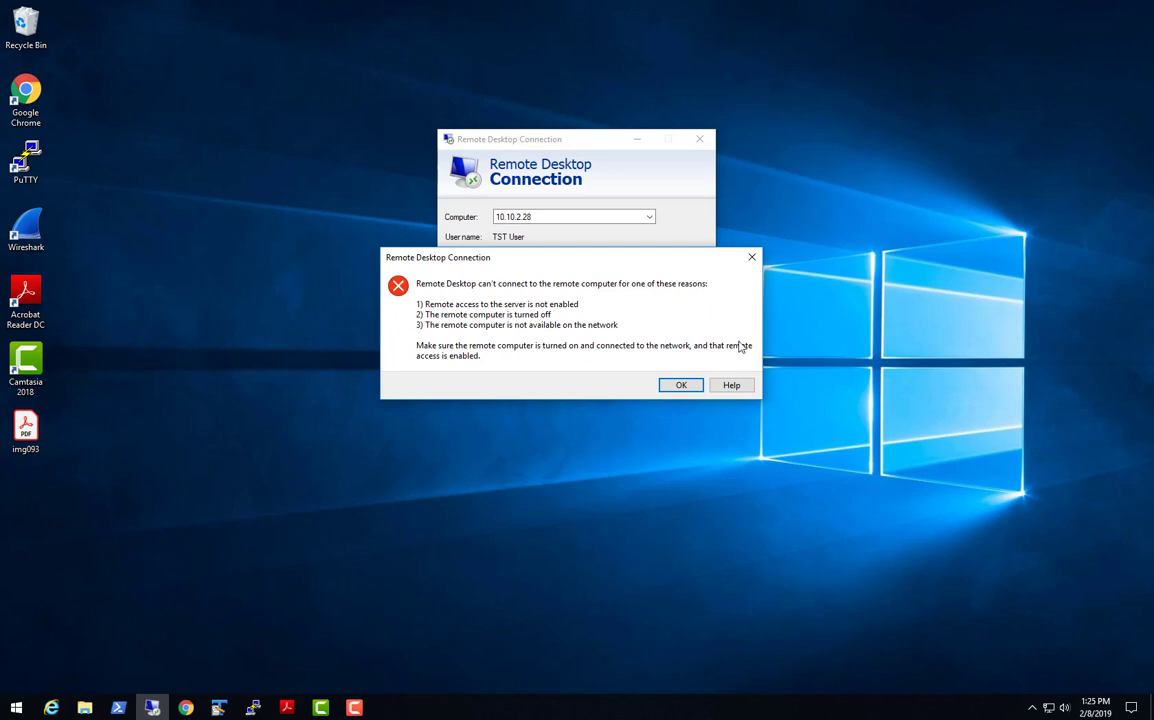
{"action": "left_click", "coordinate": [752, 257]}
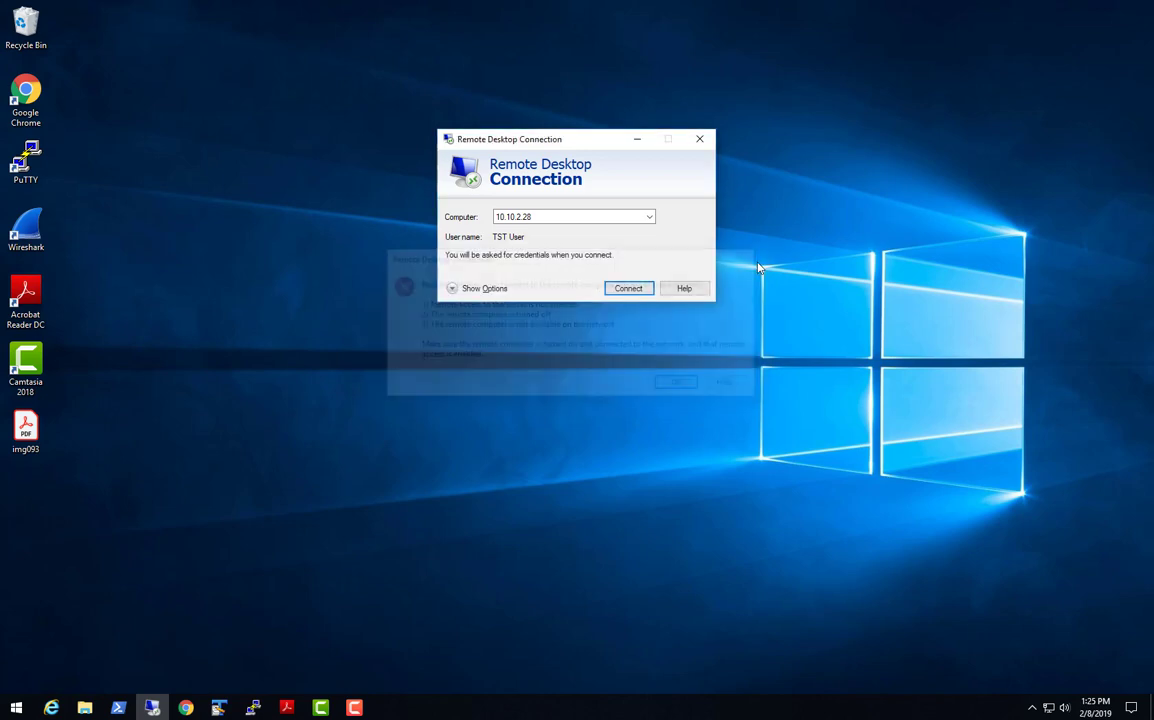
{"action": "left_click", "coordinate": [700, 141]}
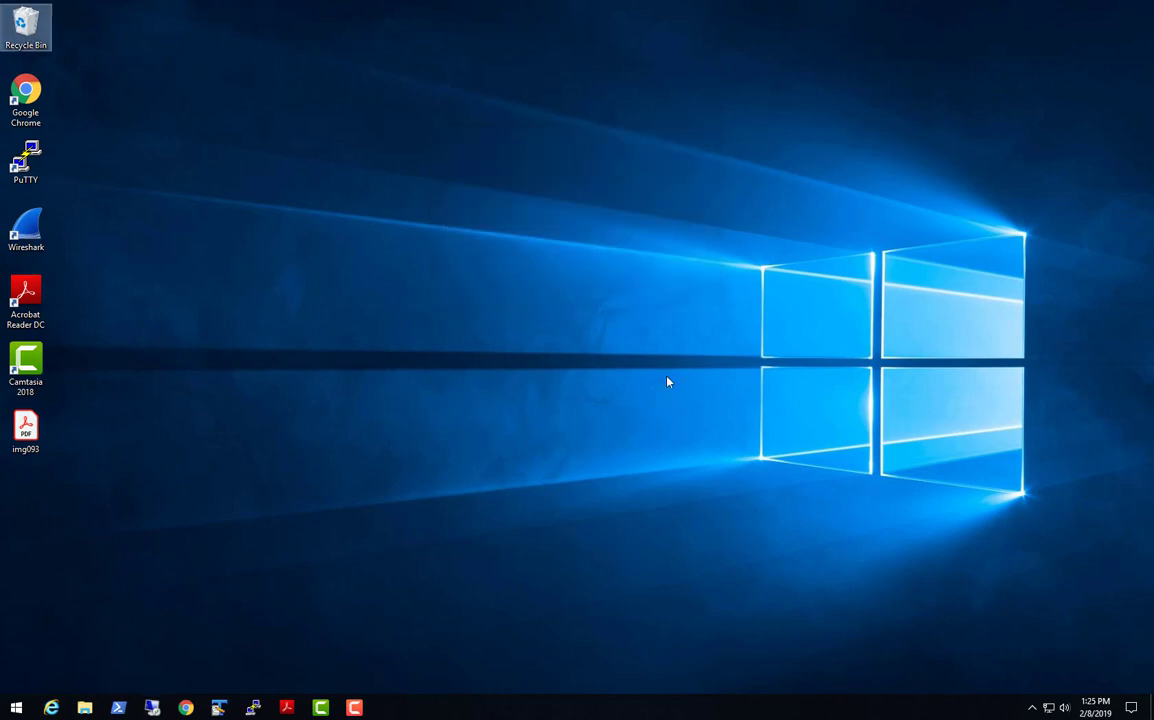
Open the img093.pdf network drawing, then minimize it
{"action": "mouse_move", "coordinate": [286, 707]}
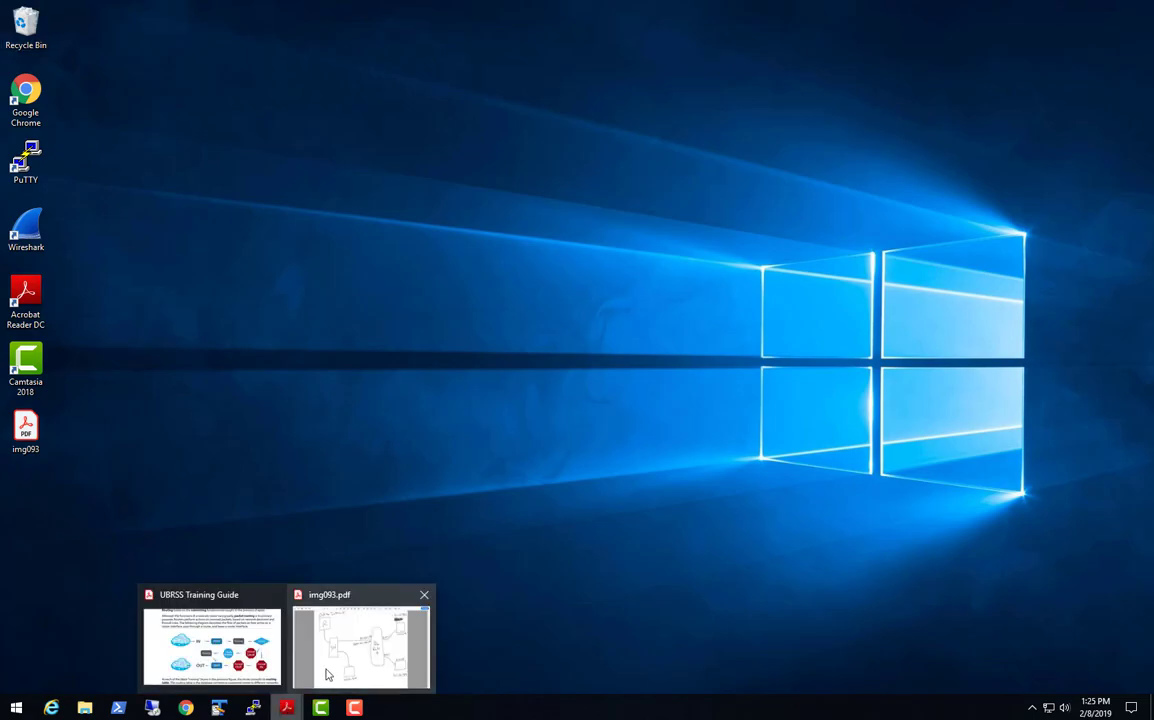
{"action": "left_click", "coordinate": [357, 637]}
{"action": "left_click", "coordinate": [1074, 7]}
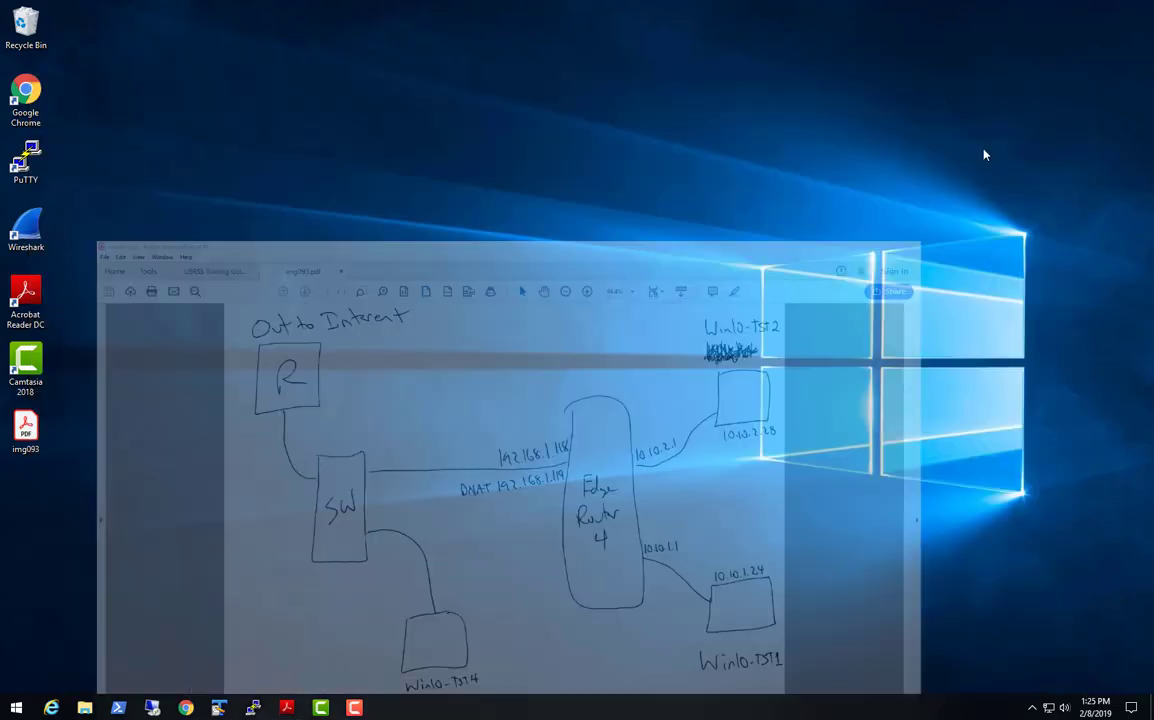
Read through the Destination NAT article, then return to the EdgeOS Firewall Policies page
{"action": "mouse_move", "coordinate": [185, 705]}
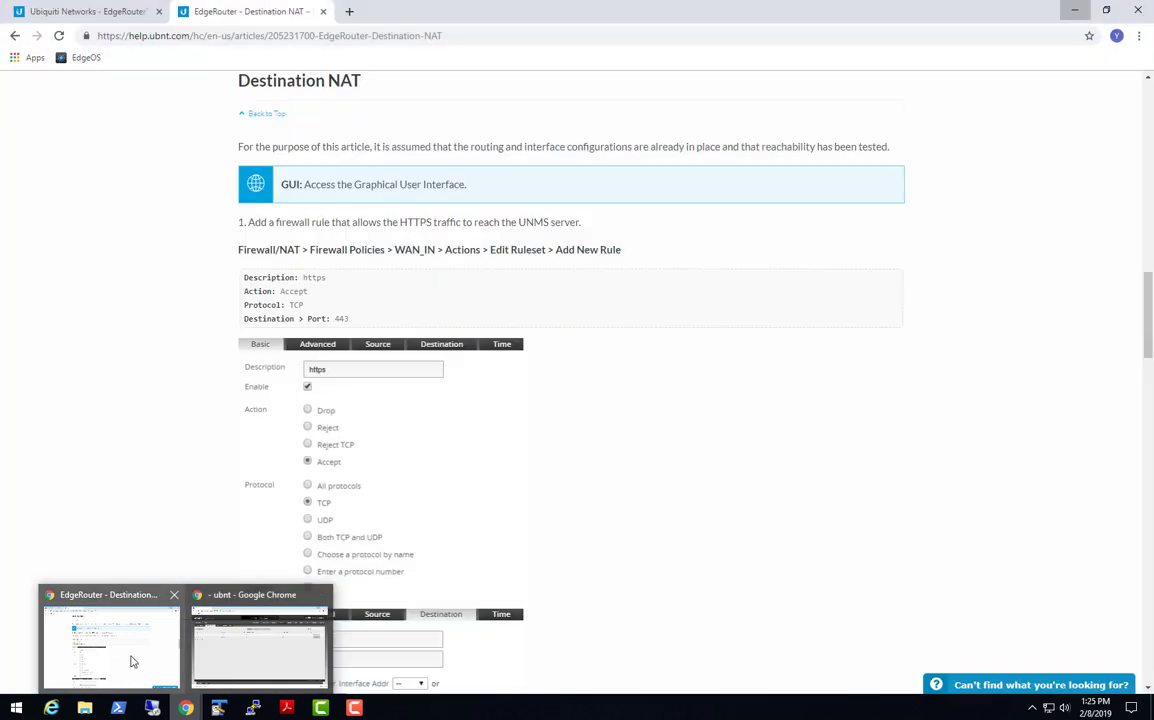
{"action": "left_click", "coordinate": [130, 660]}
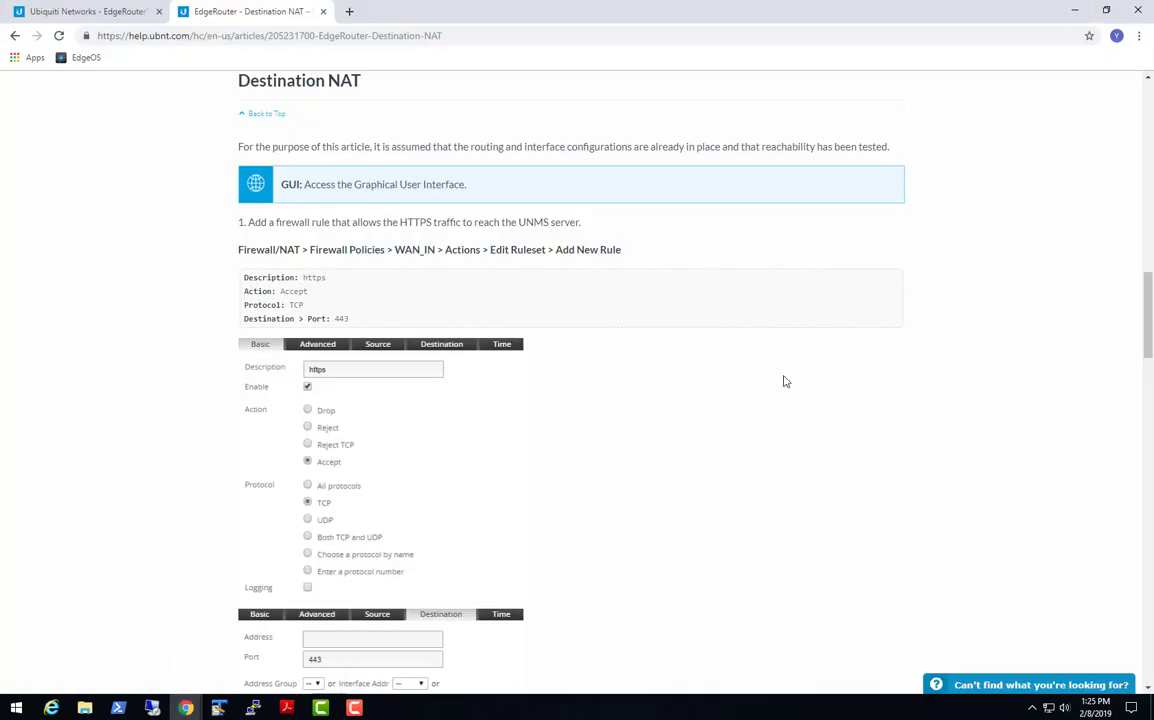
{"action": "scroll", "coordinate": [130, 460], "scroll_direction": "down", "scroll_amount": 2}
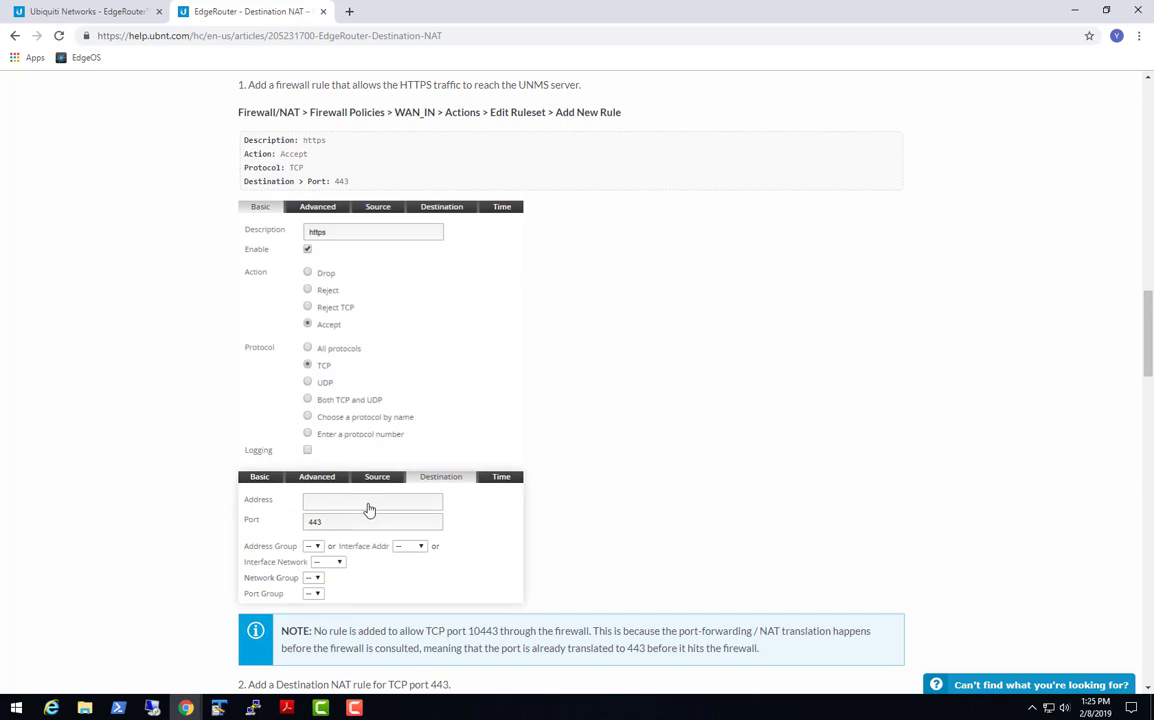
{"action": "scroll", "coordinate": [88, 412], "scroll_direction": "down", "scroll_amount": 2}
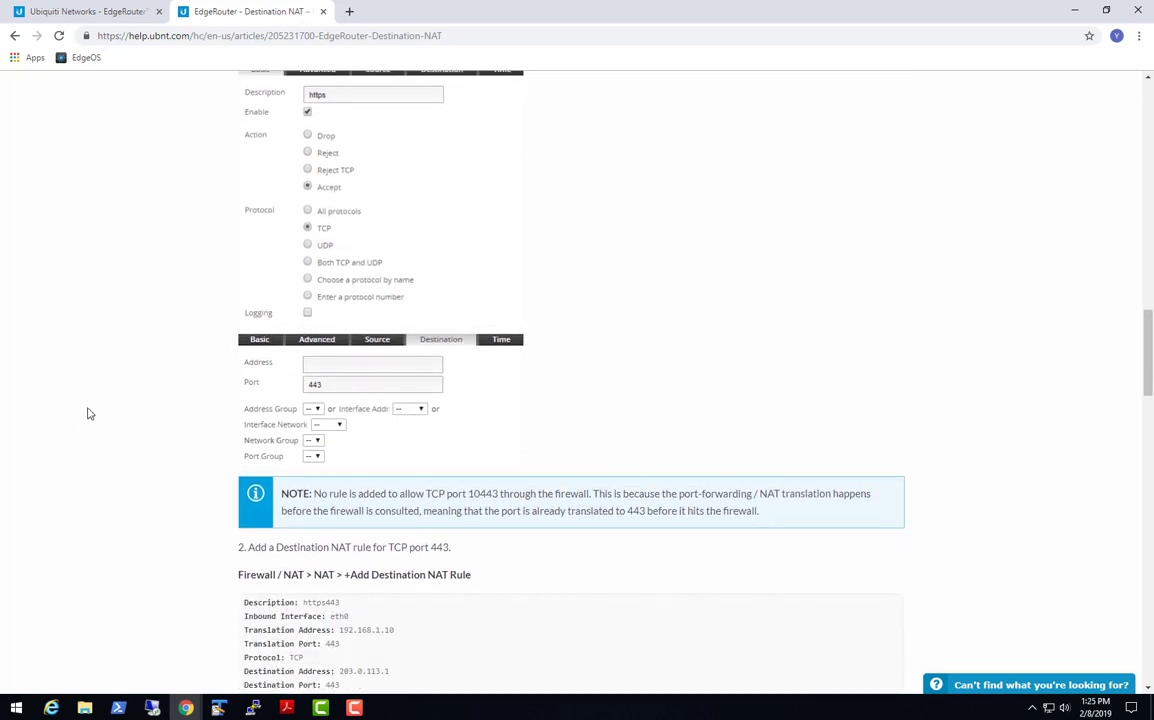
{"action": "scroll", "coordinate": [87, 413], "scroll_direction": "up", "scroll_amount": 2}
{"action": "scroll", "coordinate": [88, 412], "scroll_direction": "up", "scroll_amount": 6}
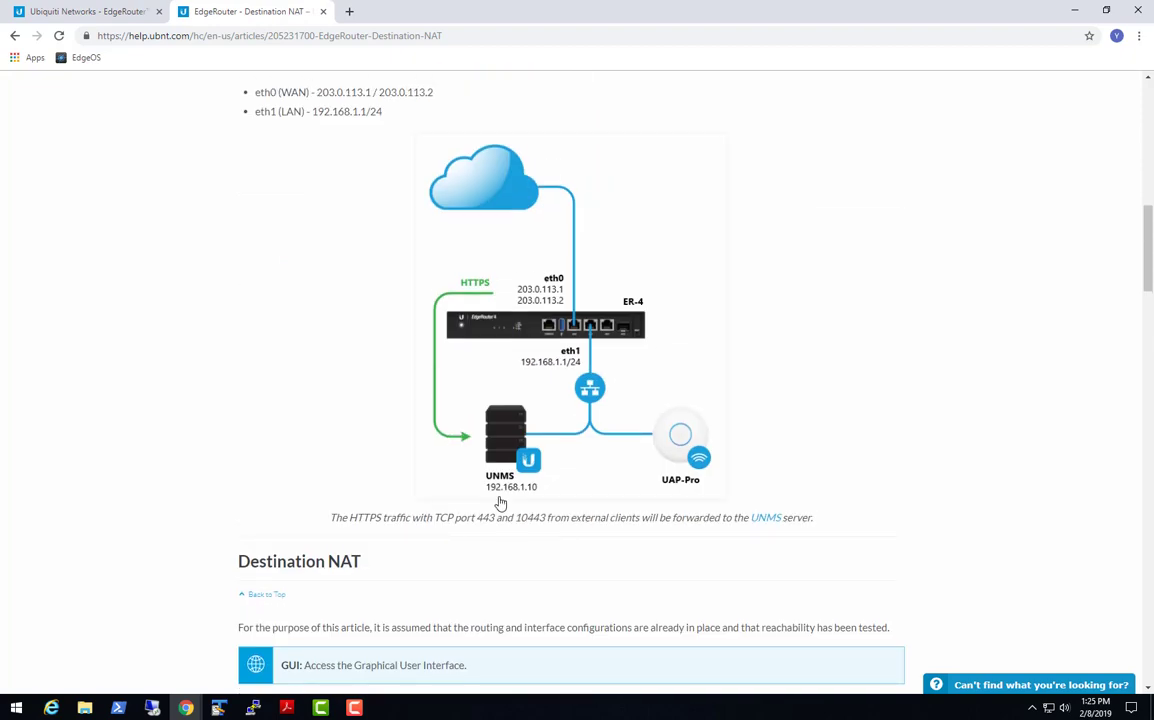
{"action": "scroll", "coordinate": [113, 397], "scroll_direction": "down", "scroll_amount": 5}
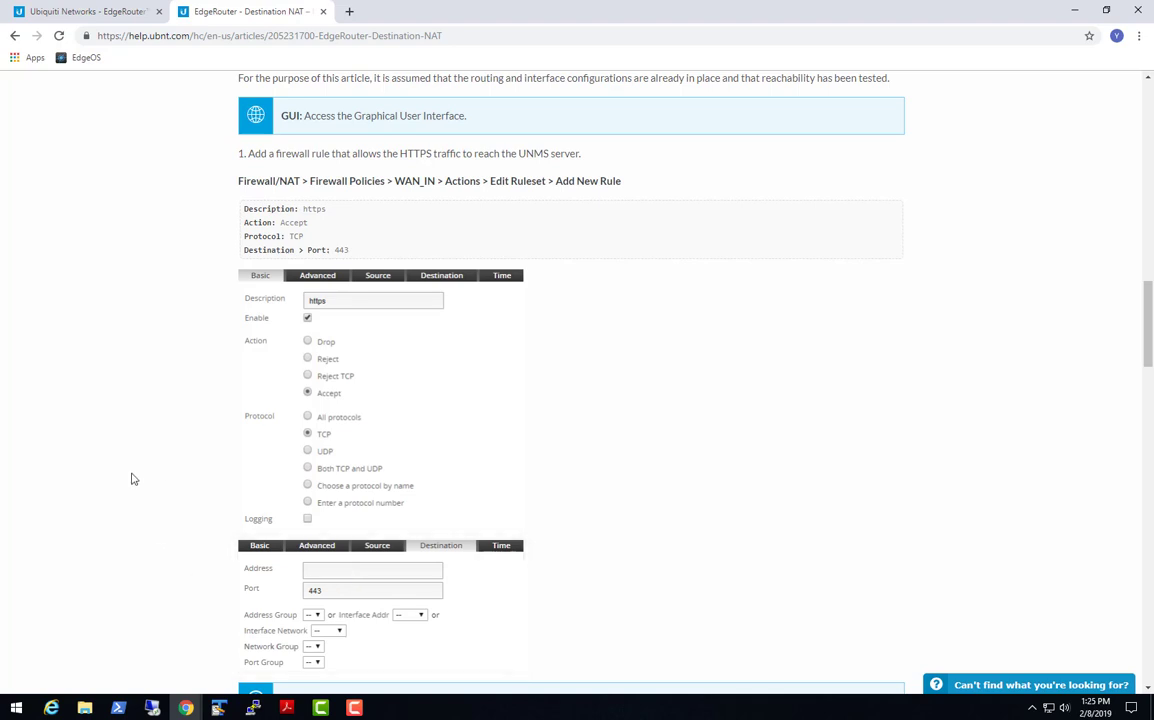
{"action": "scroll", "coordinate": [131, 479], "scroll_direction": "down", "scroll_amount": 2}
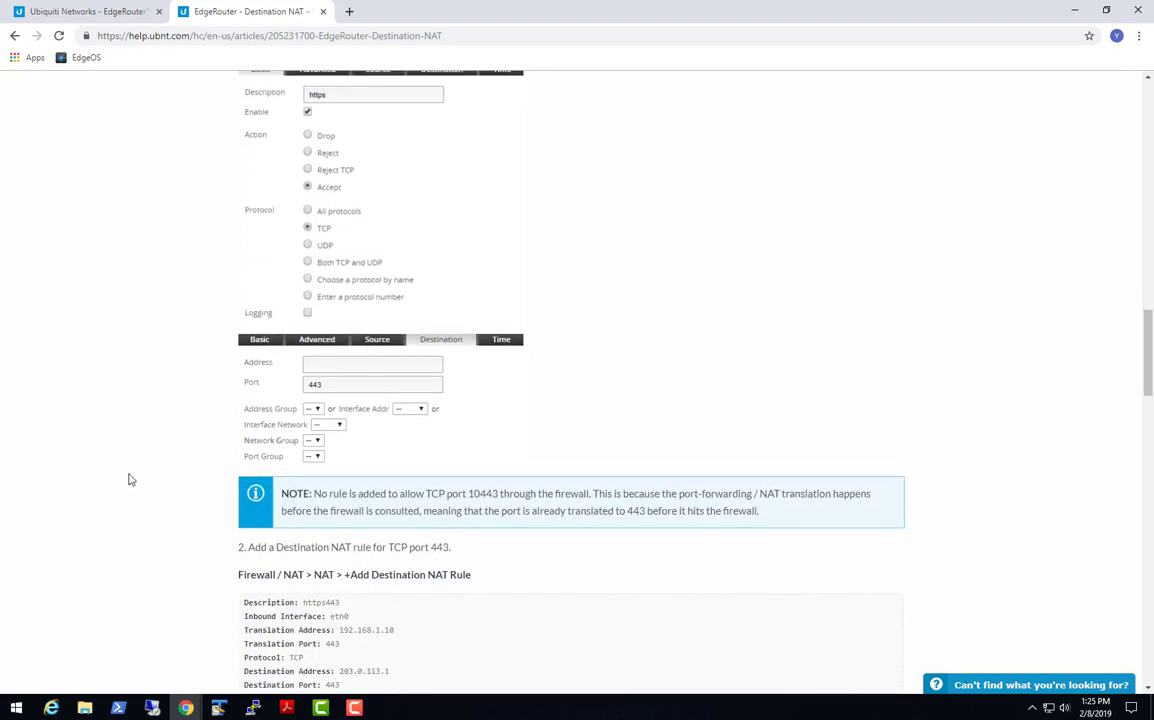
{"action": "scroll", "coordinate": [121, 482], "scroll_direction": "up", "scroll_amount": 2}
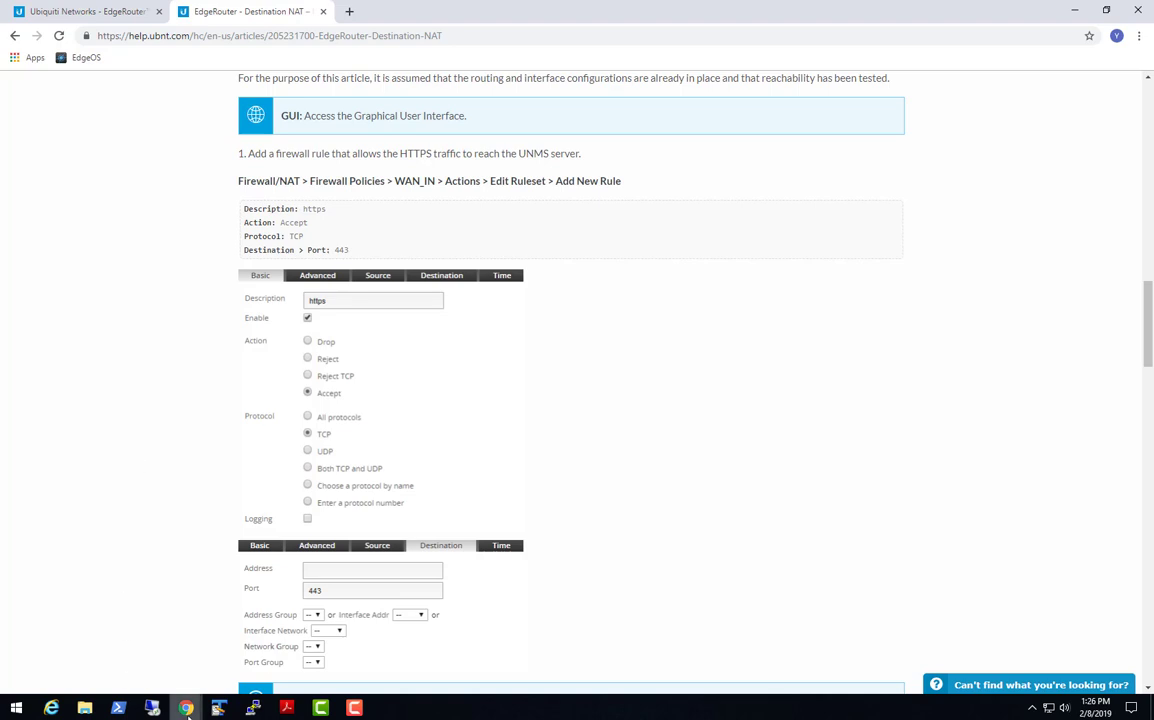
{"action": "mouse_move", "coordinate": [187, 708]}
{"action": "left_click", "coordinate": [207, 603]}
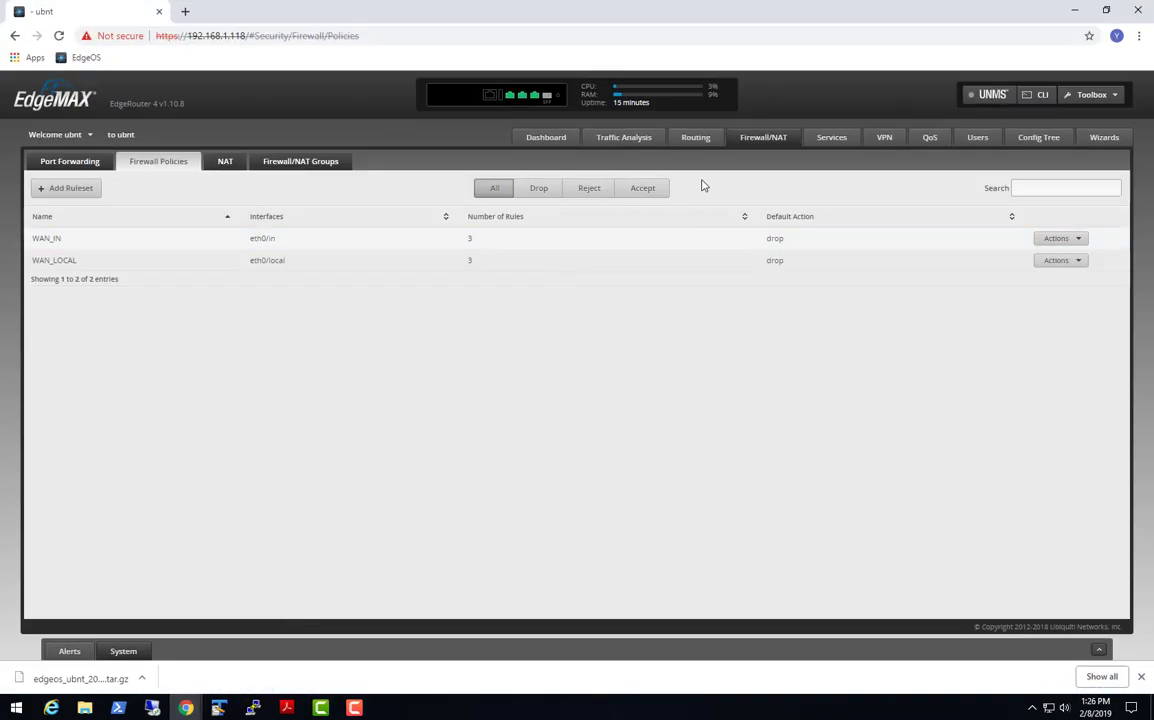
View the EdgeOS routing table showing connected 10.10.1.0/24 and 10.10.2.0/24, then bring up the PDF windows
{"action": "left_click", "coordinate": [695, 137]}
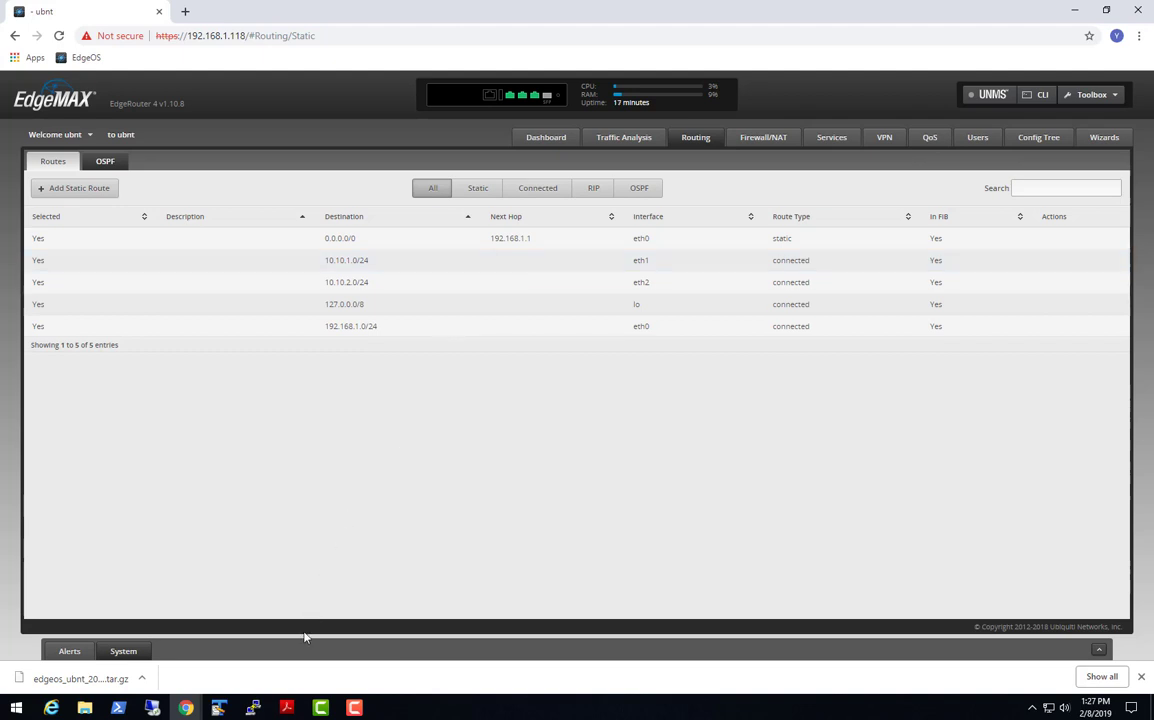
{"action": "left_click", "coordinate": [288, 710]}
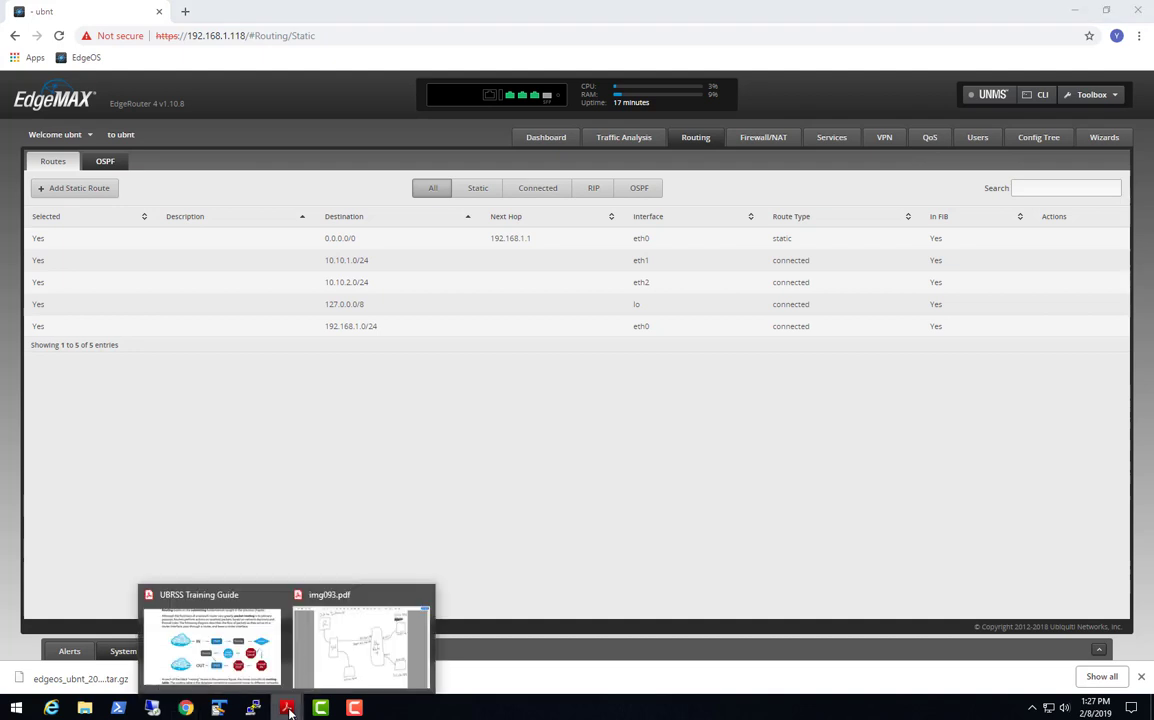
Skim the Destination NAT help article once more and close its window
{"action": "mouse_move", "coordinate": [186, 708]}
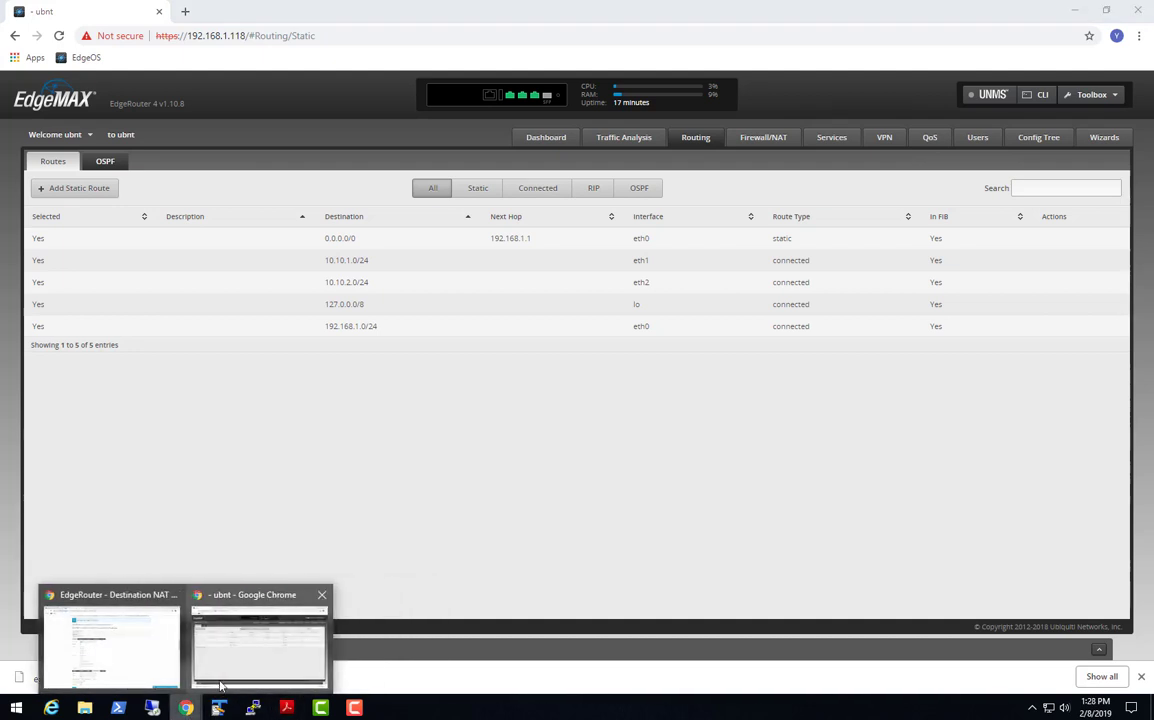
{"action": "left_click", "coordinate": [150, 600]}
{"action": "scroll", "coordinate": [121, 258], "scroll_direction": "down", "scroll_amount": 1}
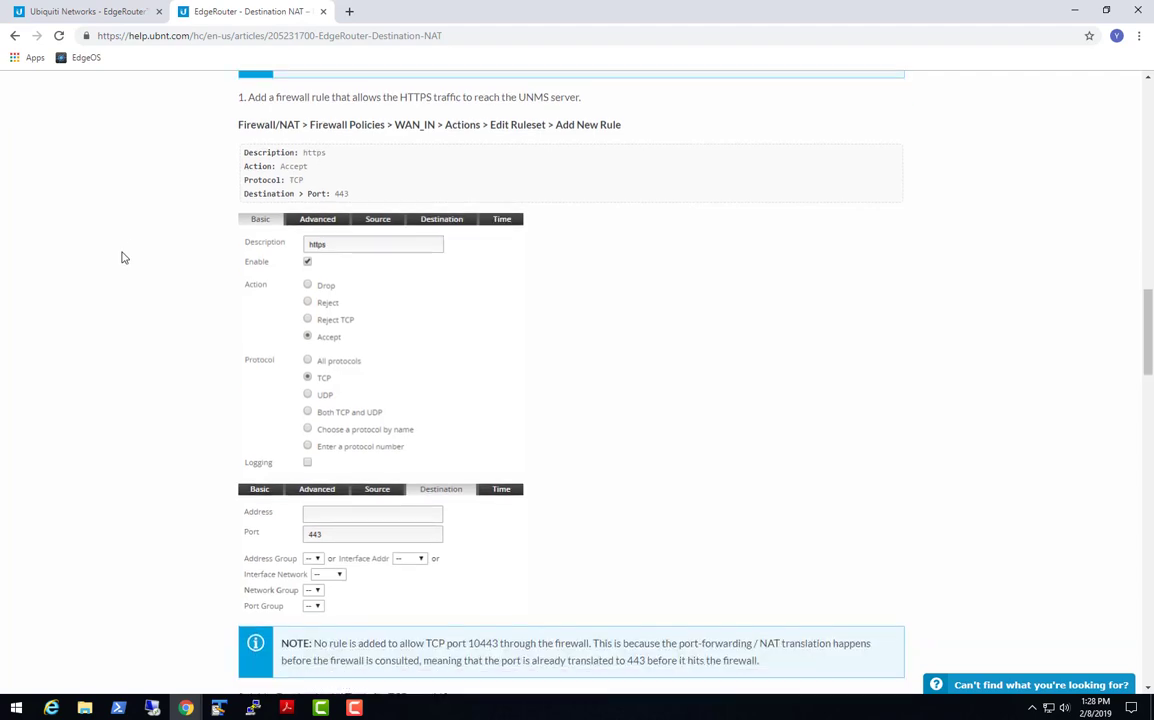
{"action": "scroll", "coordinate": [121, 258], "scroll_direction": "down", "scroll_amount": 5}
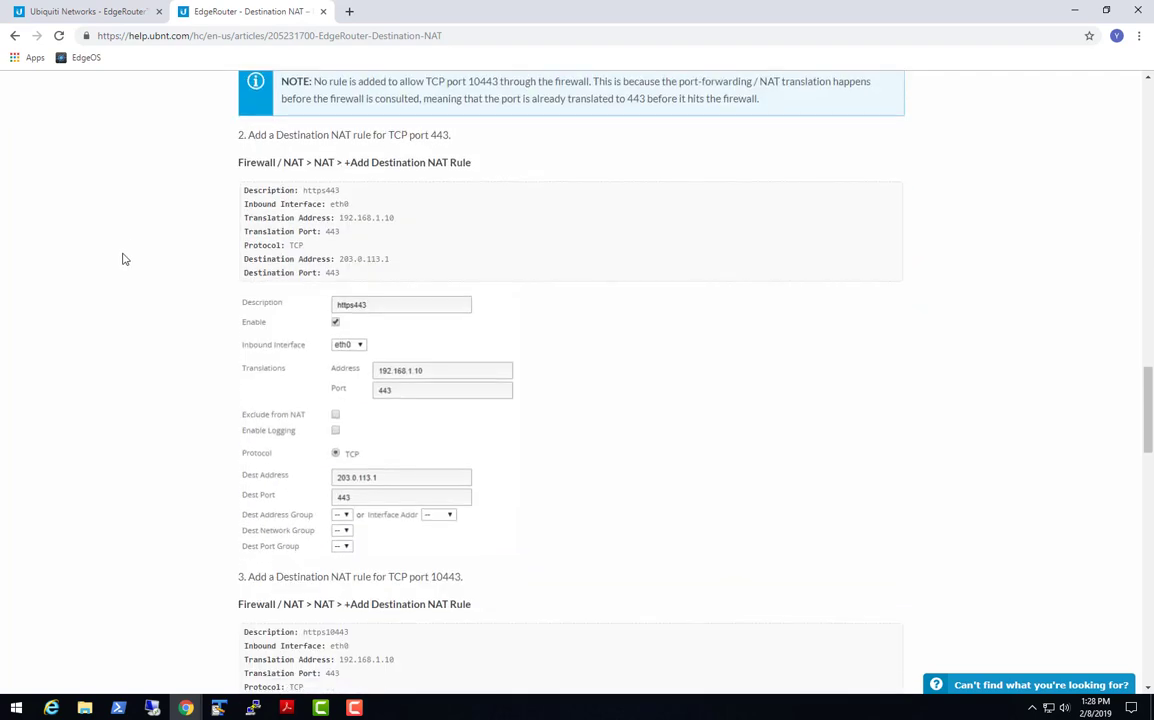
{"action": "scroll", "coordinate": [123, 259], "scroll_direction": "up", "scroll_amount": 15}
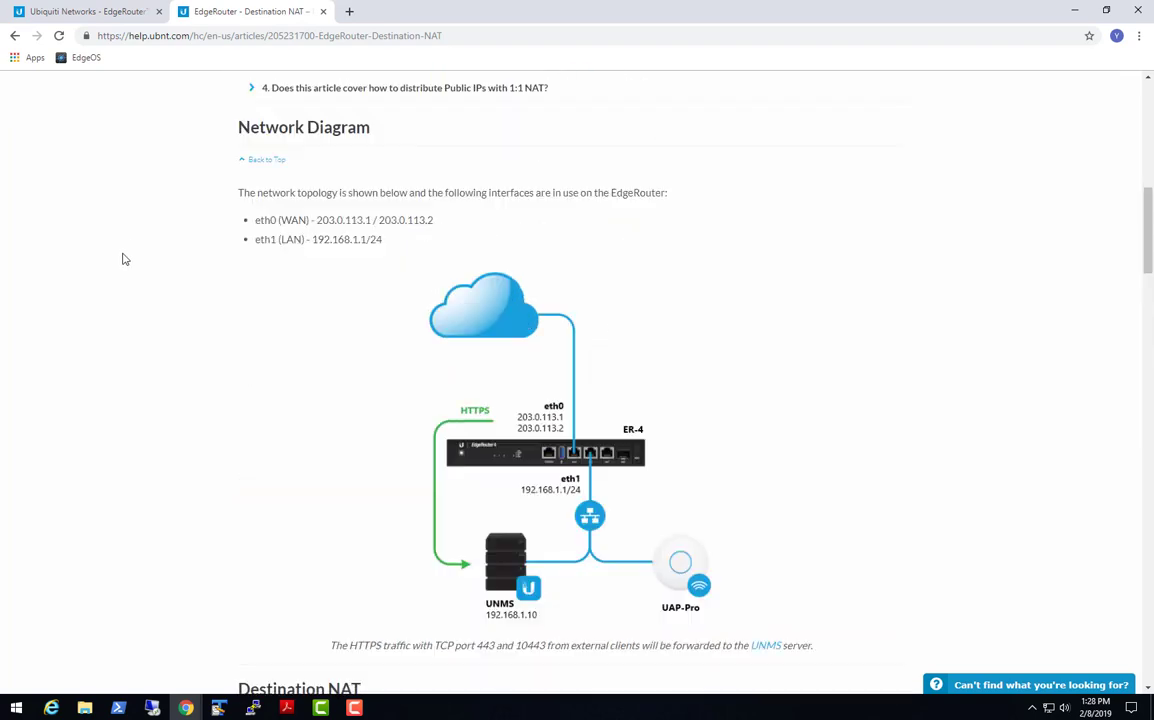
{"action": "scroll", "coordinate": [123, 259], "scroll_direction": "up", "scroll_amount": 4}
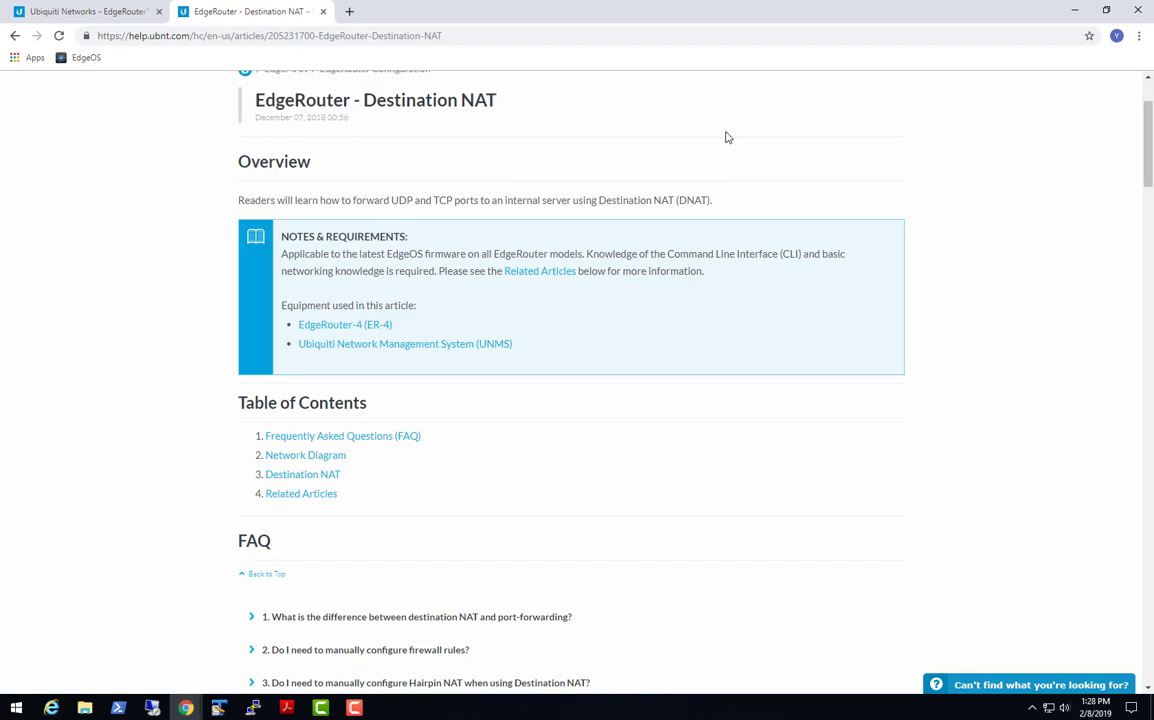
{"action": "left_click", "coordinate": [1141, 12]}
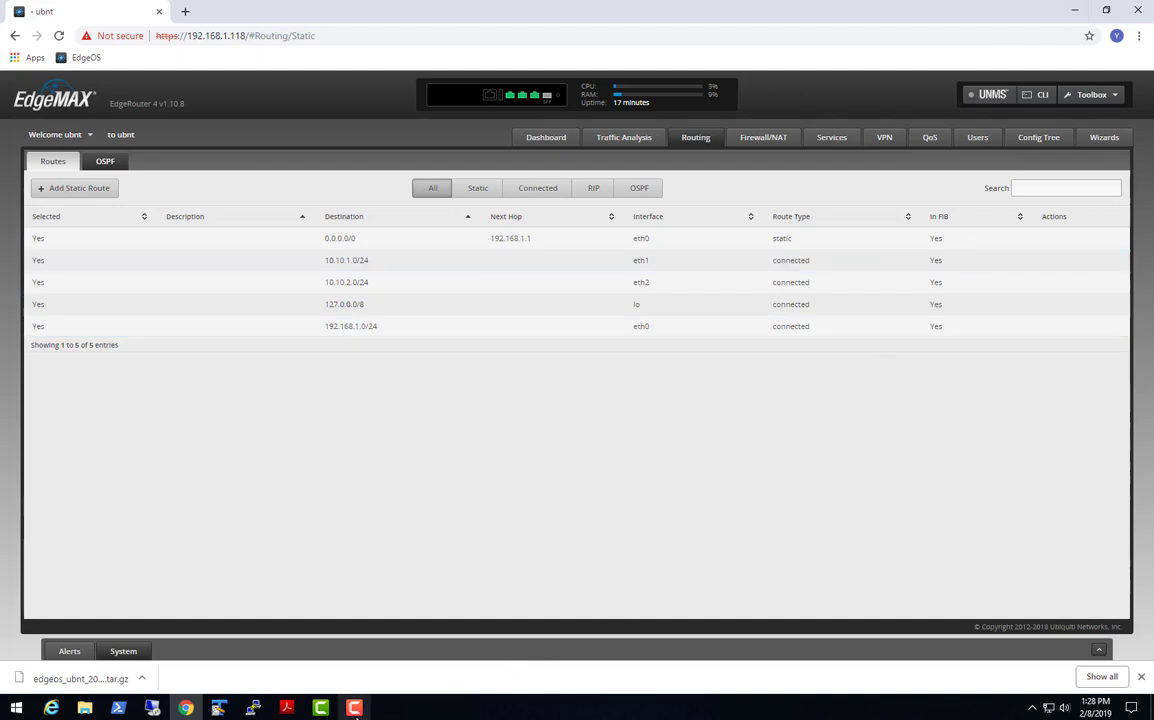
{"action": "left_click", "coordinate": [355, 708]}
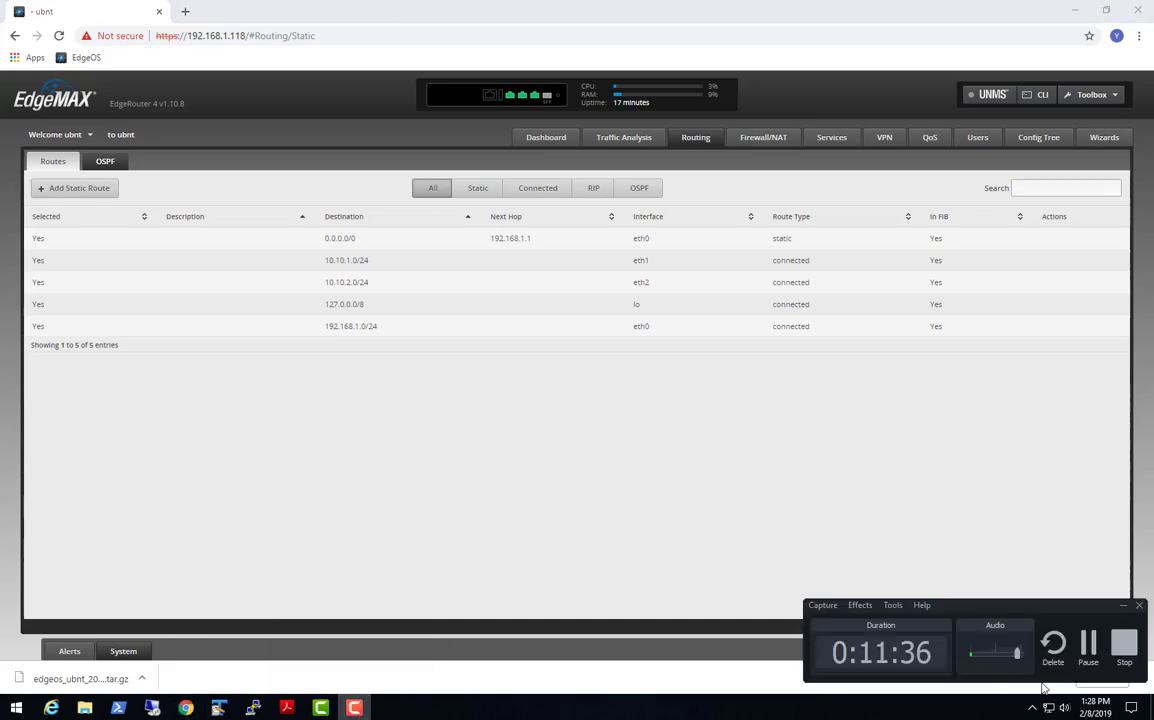